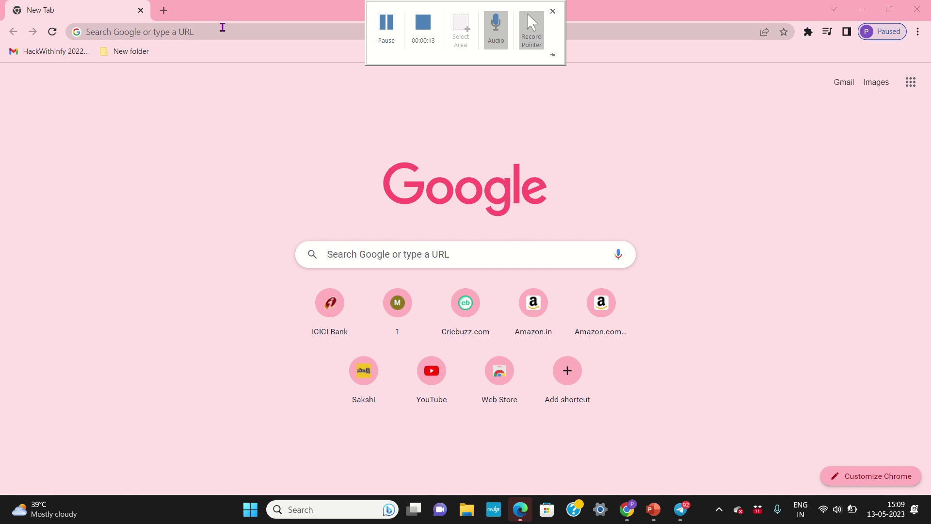
Step: Search the web for "cfms login" and open the CFMS, AP website
left_click(221, 27)
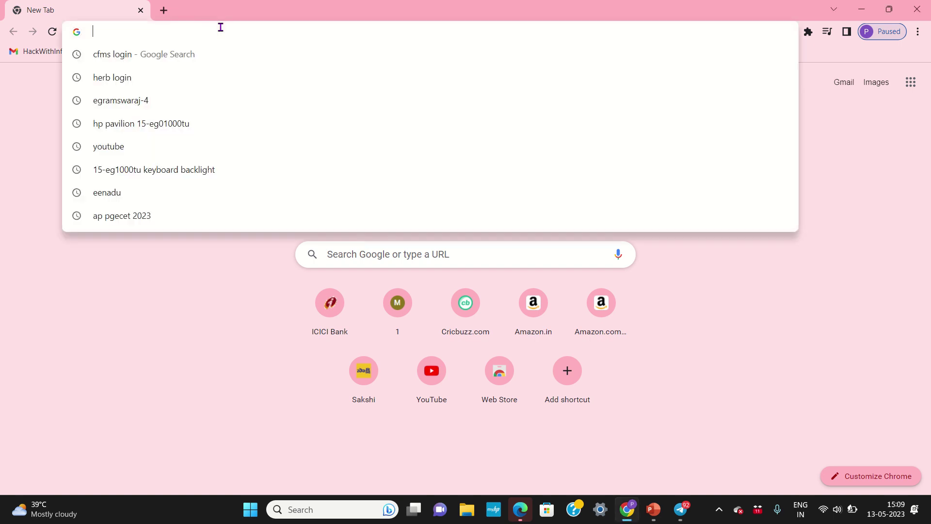
type("cfms login")
key("Return")
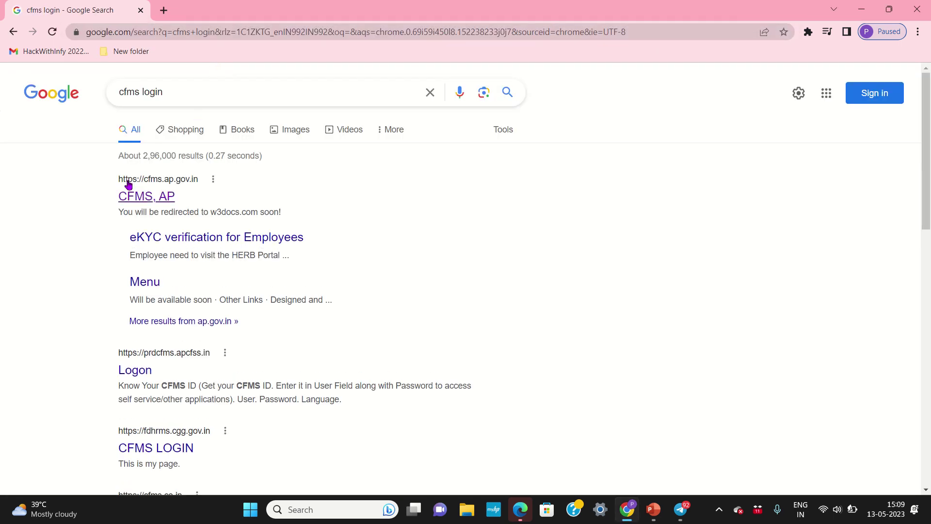
left_click(143, 199)
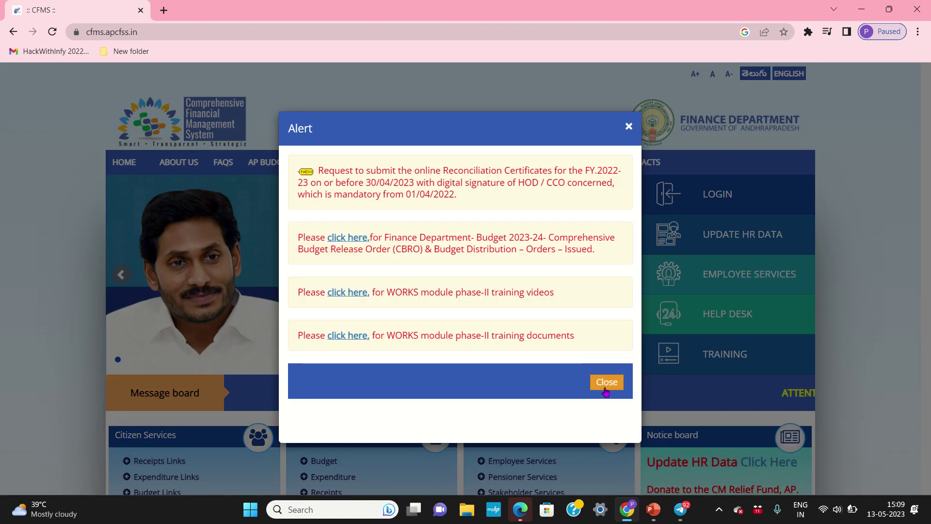
Step: Dismiss the alert on the CFMS site and open its login
left_click(606, 383)
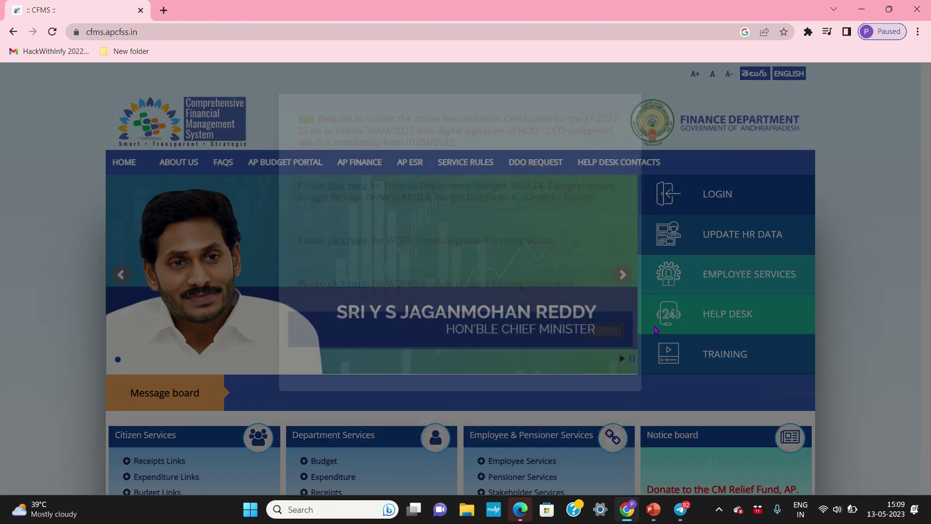
left_click(720, 194)
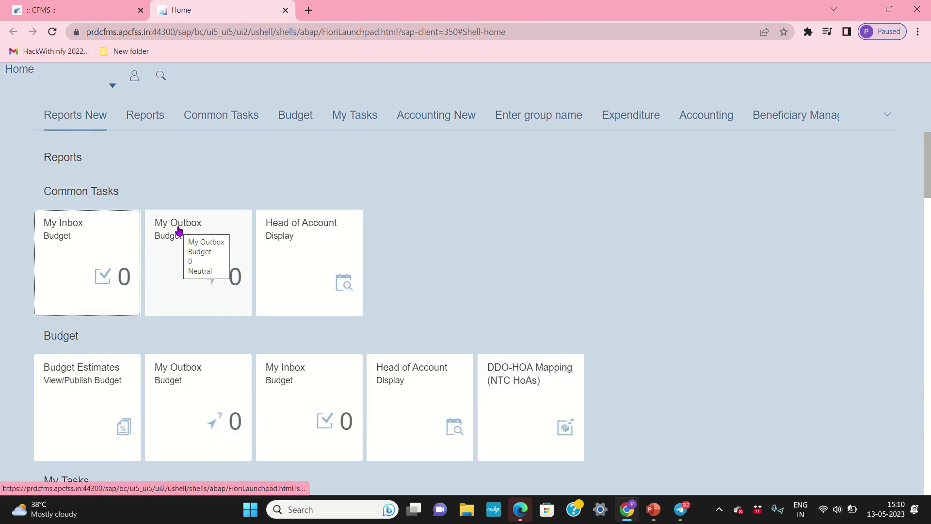
Step: Examine the home page's tile groups from Common Tasks through CFMS Hiring Event and return to the first group
scroll(178, 231, "down", 6)
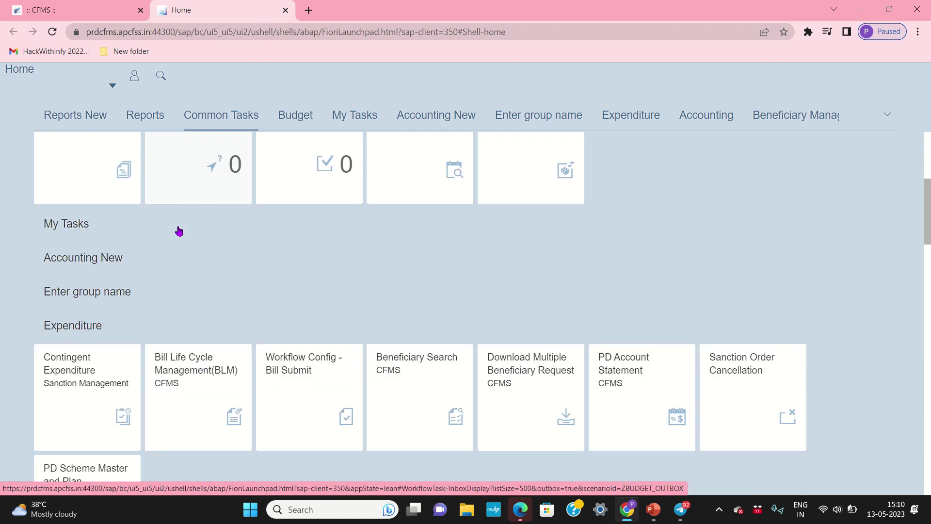
scroll(179, 231, "down", 1)
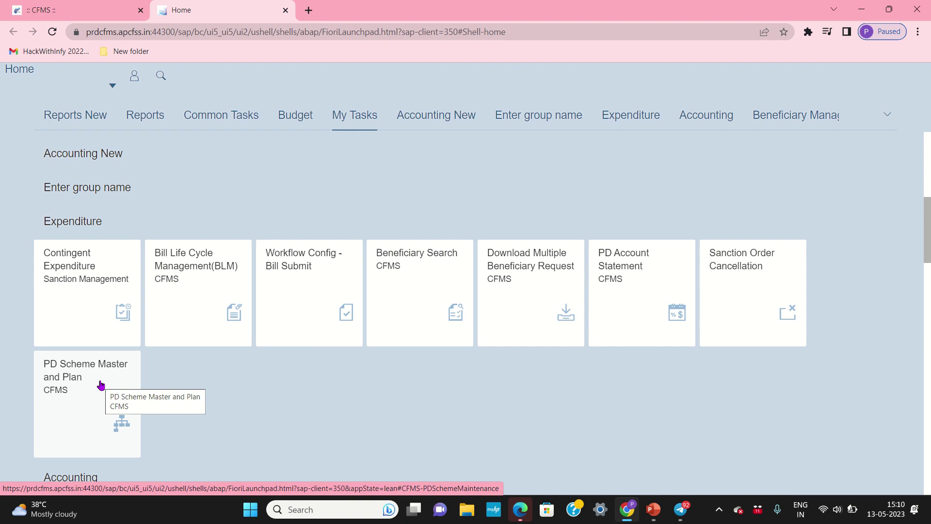
scroll(101, 385, "down", 5)
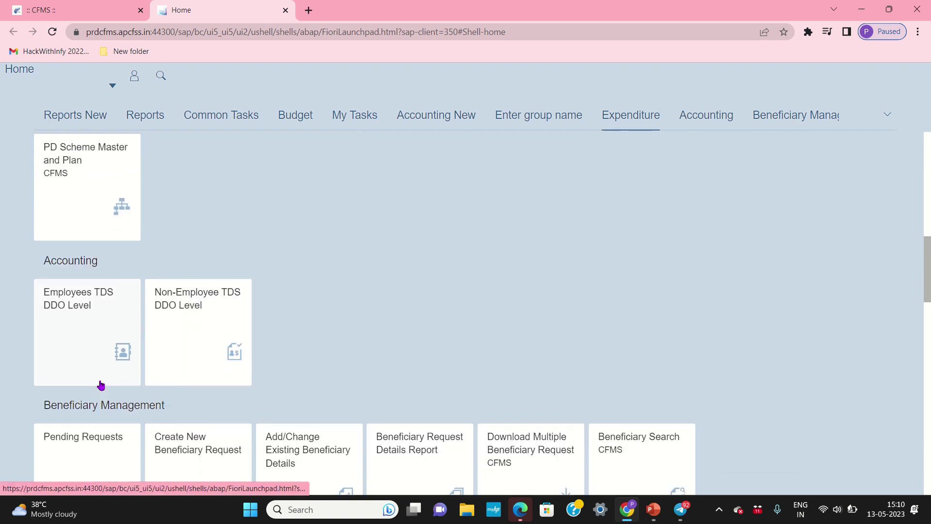
scroll(100, 384, "down", 2)
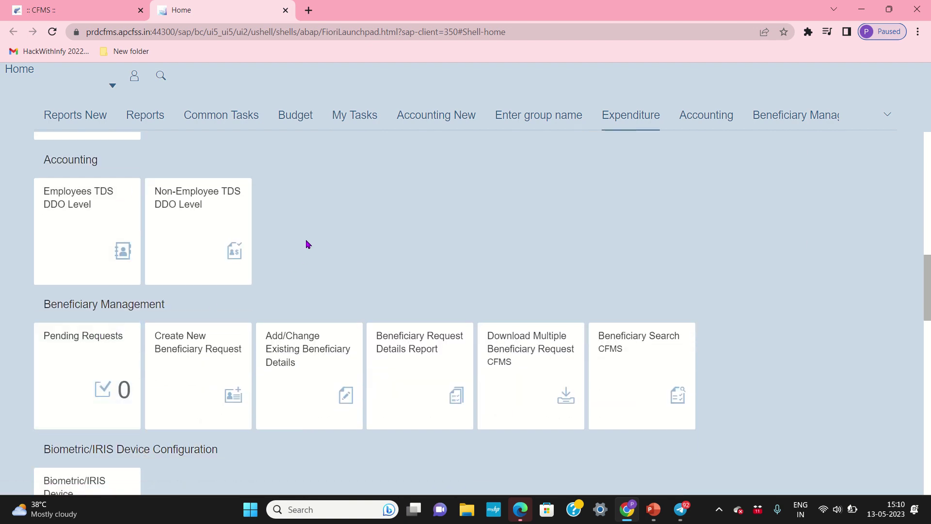
scroll(306, 244, "down", 2)
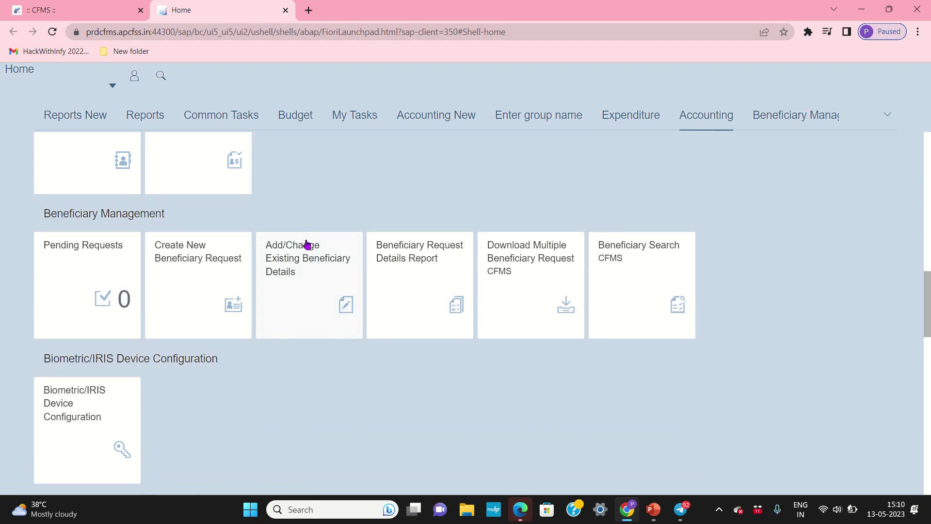
scroll(306, 244, "up", 2)
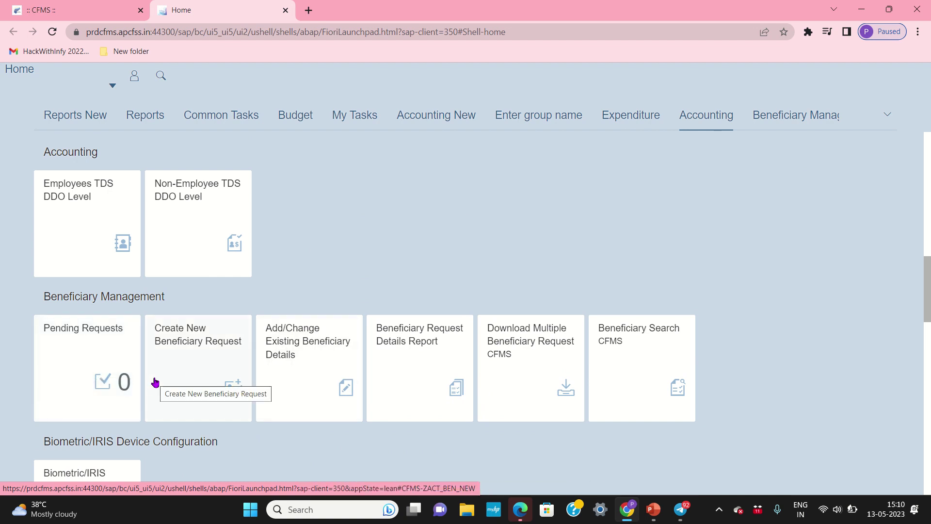
scroll(155, 381, "down", 1)
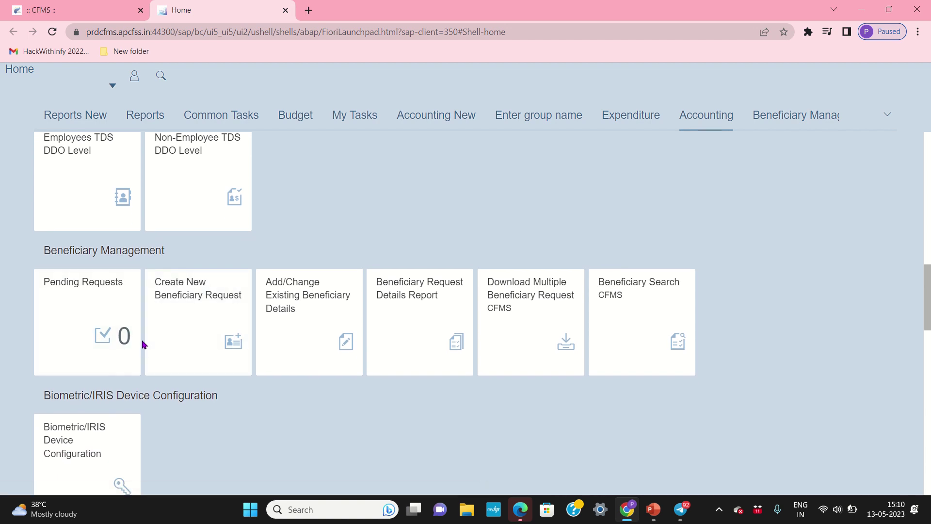
scroll(143, 344, "down", 2)
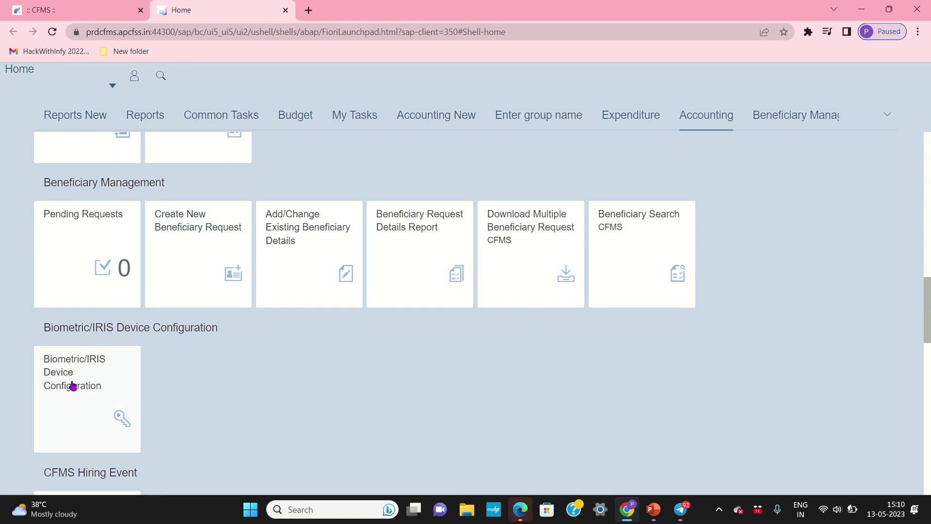
scroll(86, 391, "down", 3)
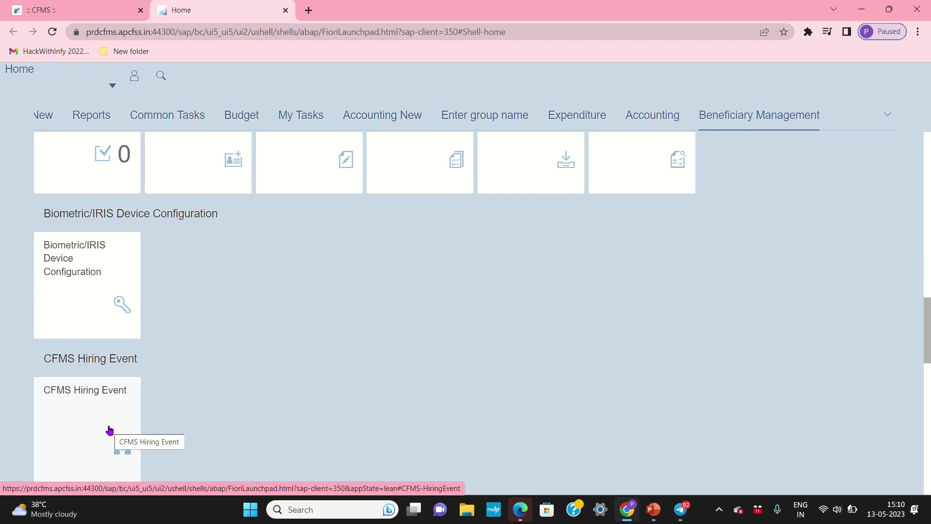
scroll(258, 357, "up", 1)
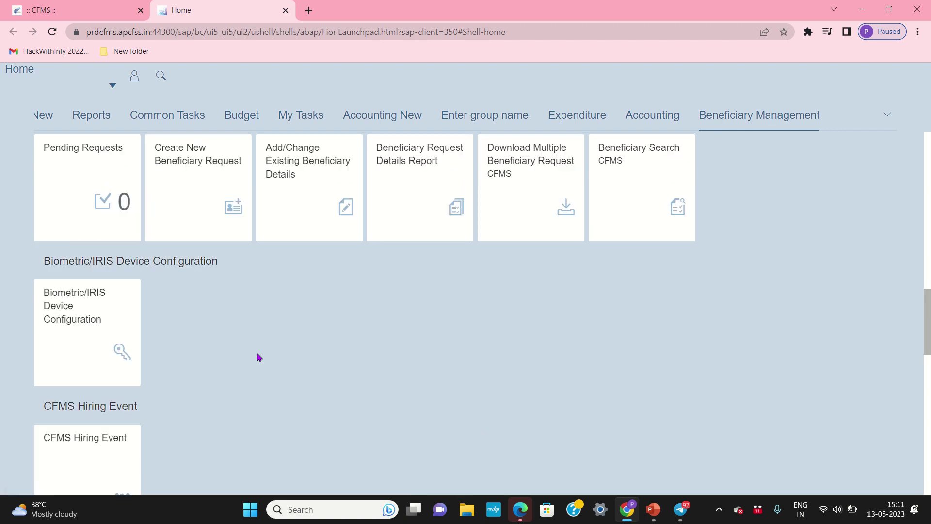
scroll(258, 356, "up", 8)
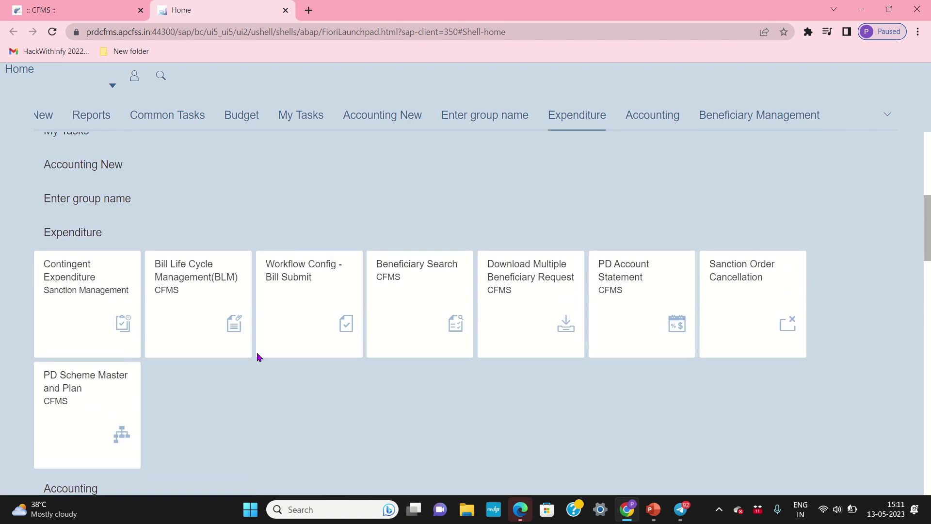
scroll(257, 357, "up", 7)
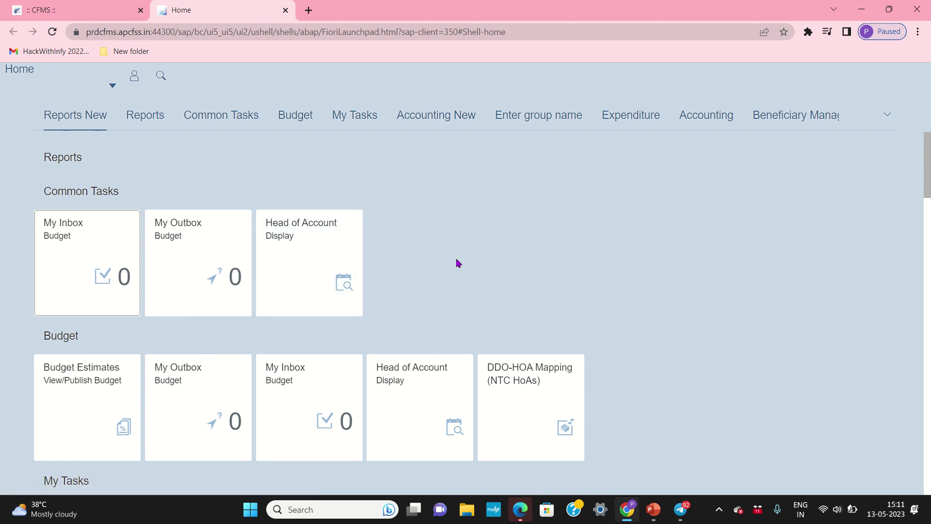
Step: Look over all home page tile groups down to Pay / Pension Bill Related Process, Master Data Report and Daily Reports
scroll(458, 263, "down", 2)
scroll(458, 263, "up", 1)
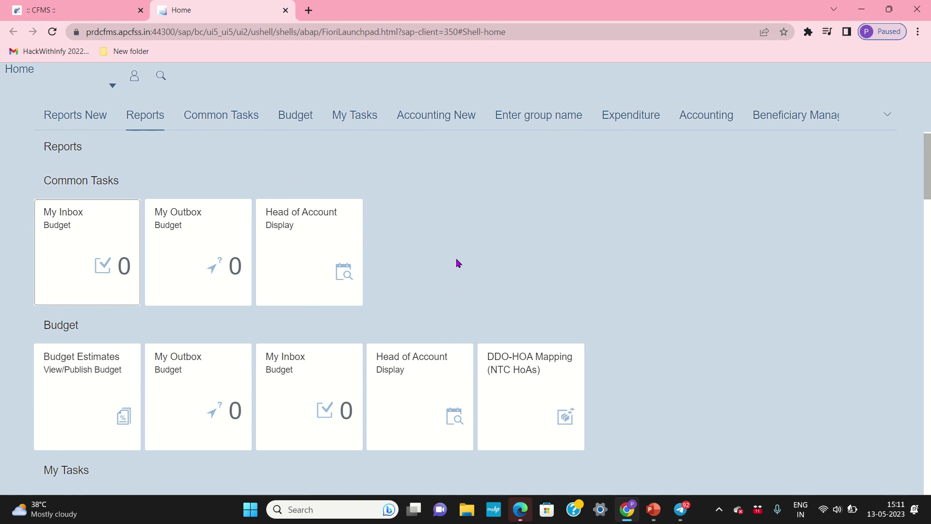
scroll(457, 263, "down", 2)
scroll(458, 263, "up", 2)
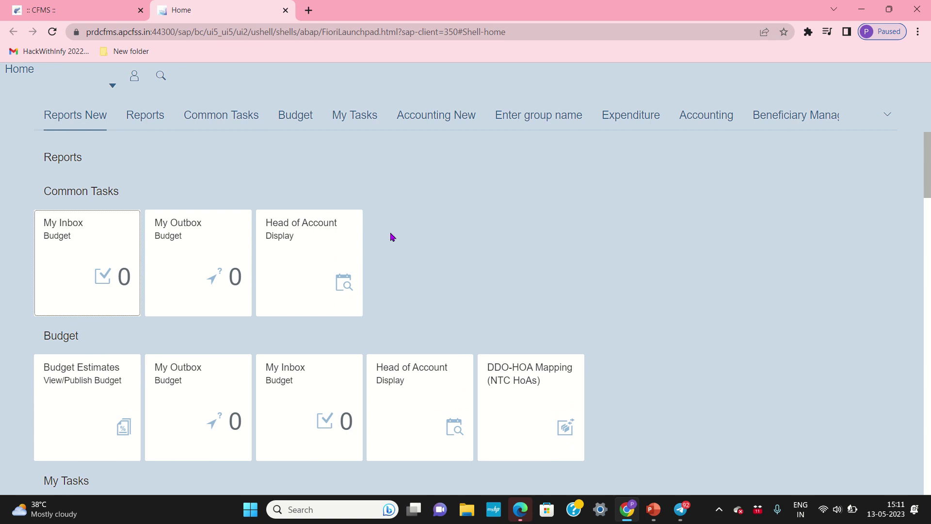
scroll(304, 280, "down", 10)
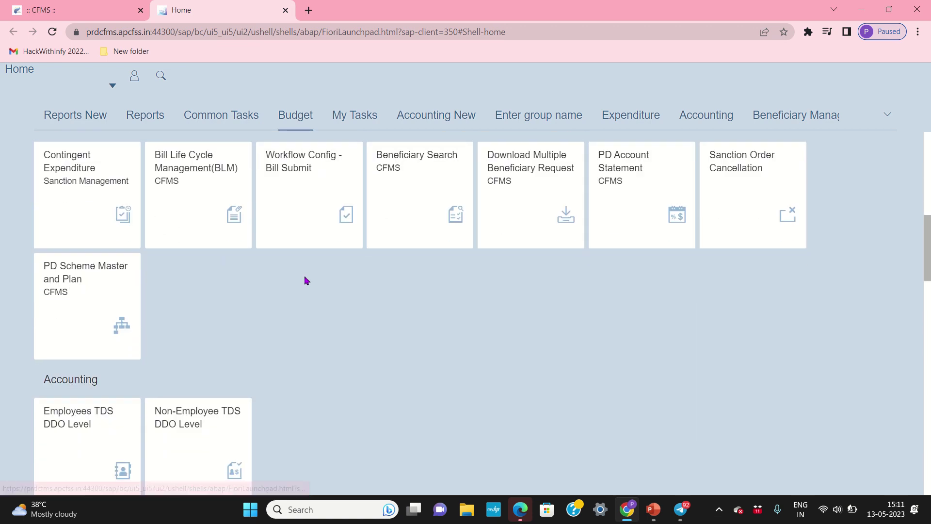
scroll(306, 281, "down", 10)
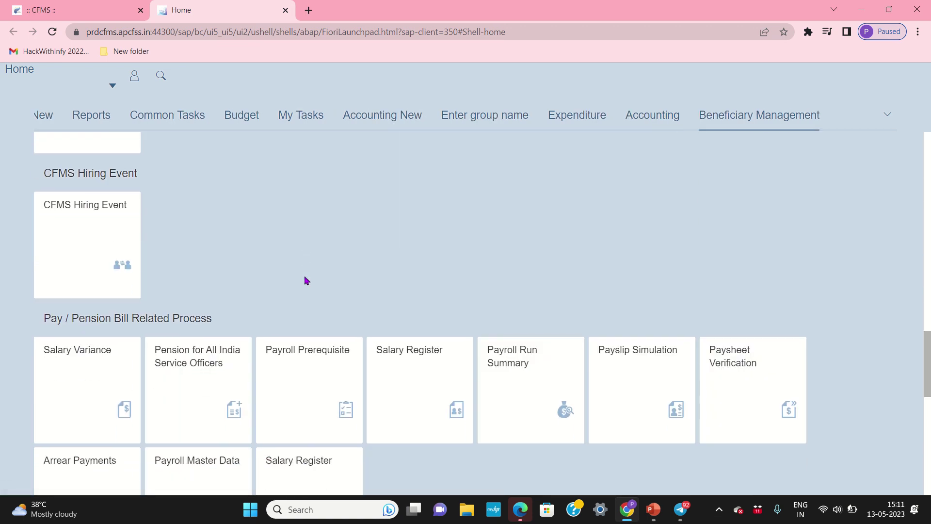
scroll(305, 280, "down", 5)
scroll(306, 281, "up", 6)
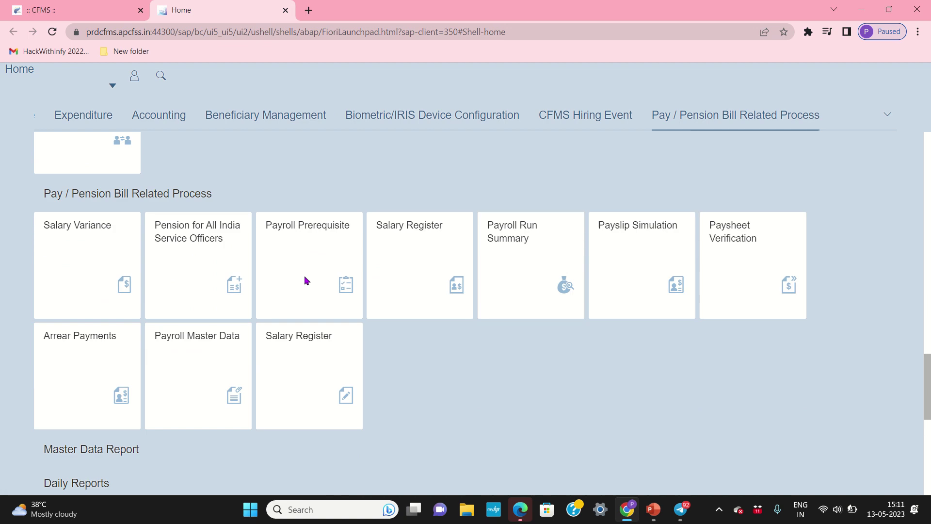
scroll(305, 280, "up", 10)
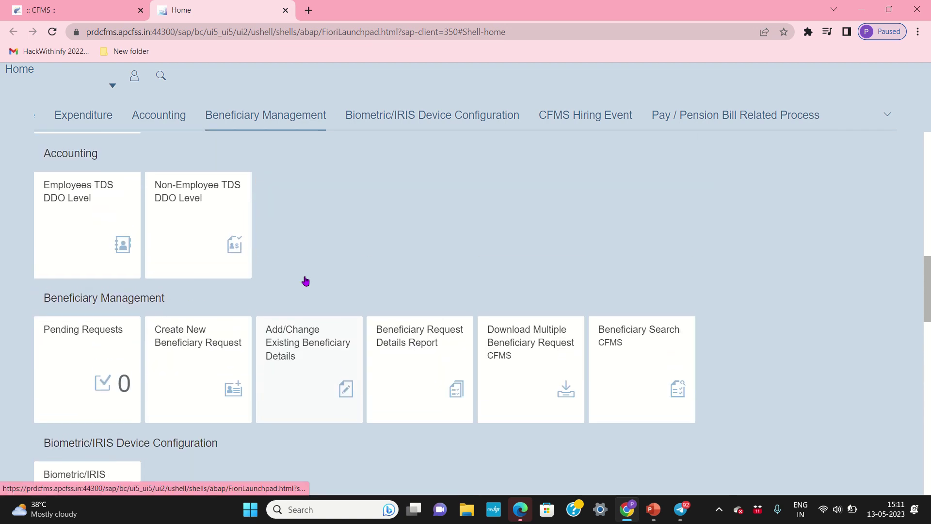
scroll(305, 280, "up", 5)
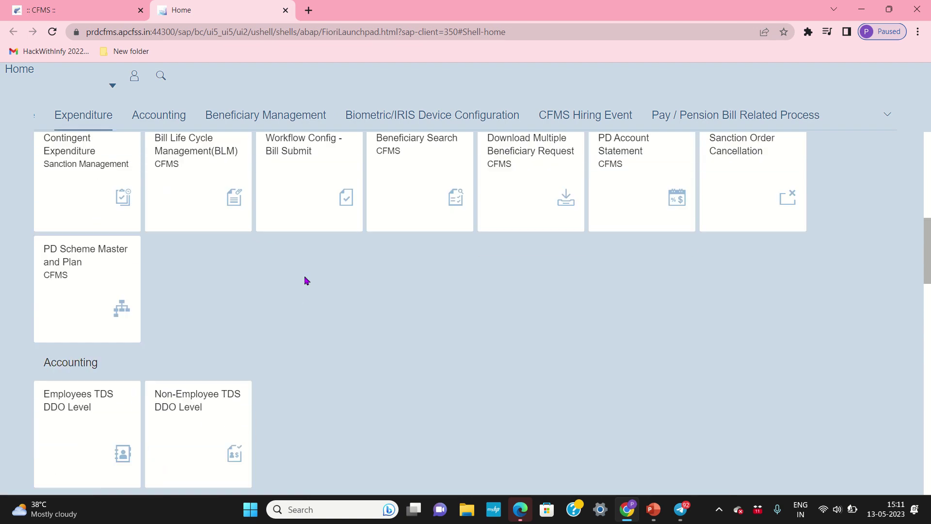
scroll(305, 433, "up", 15)
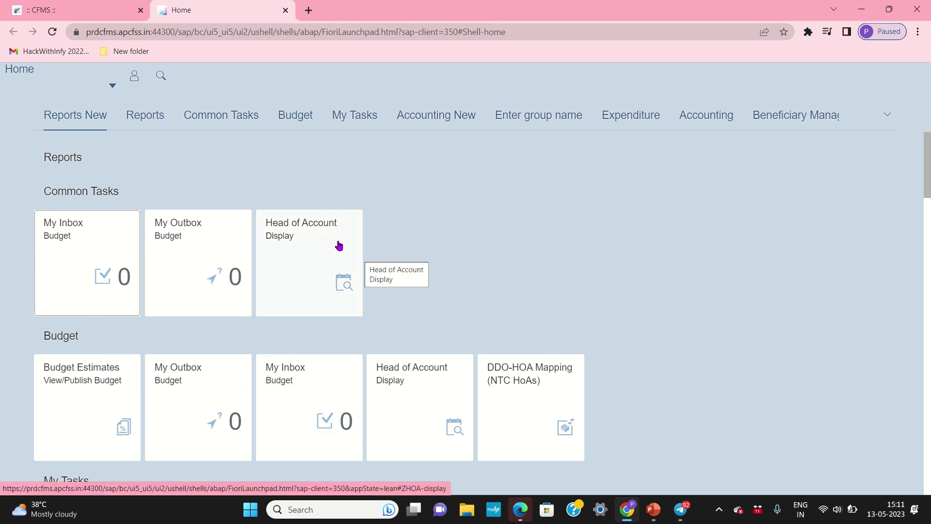
Step: Put the home page into edit mode from the account options
left_click(135, 82)
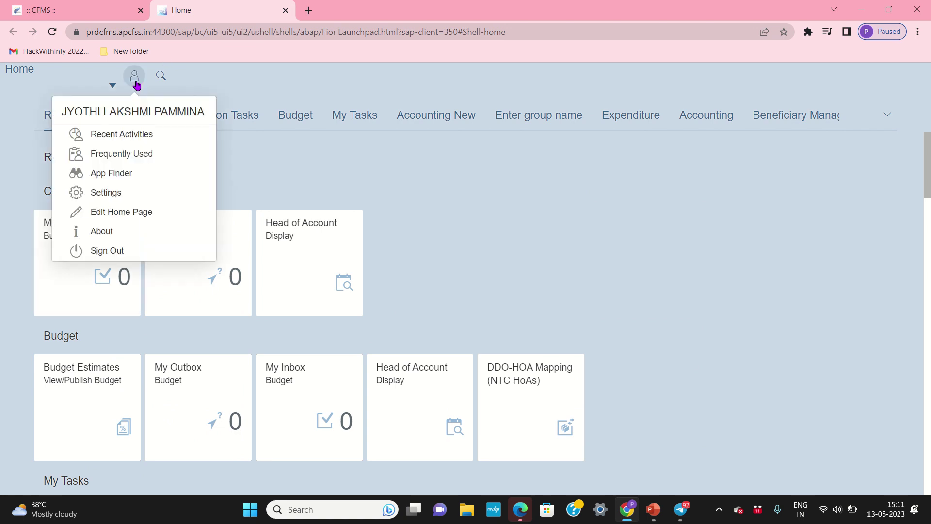
left_click(128, 215)
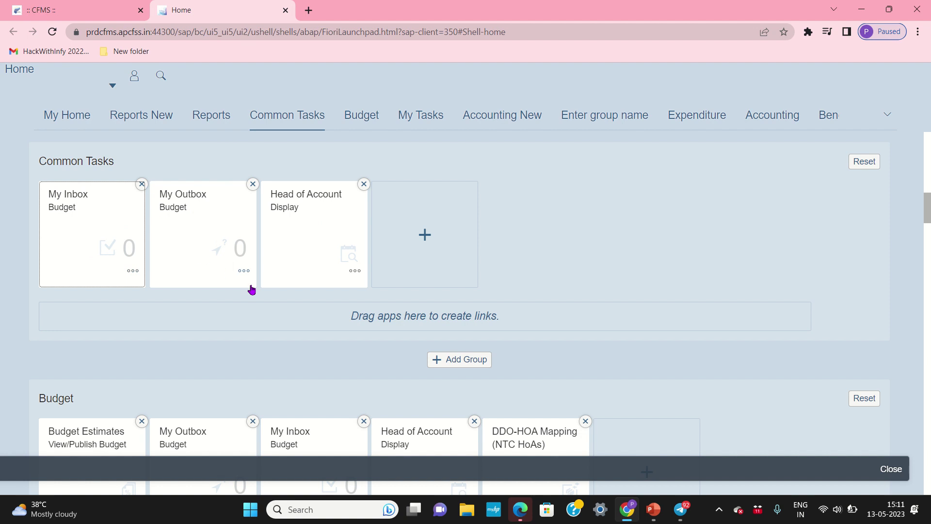
Step: Examine the editable tile groups from Common Tasks through Expenditure and Beneficiary Management down to CFMS Hiring Event
scroll(251, 290, "down", 4)
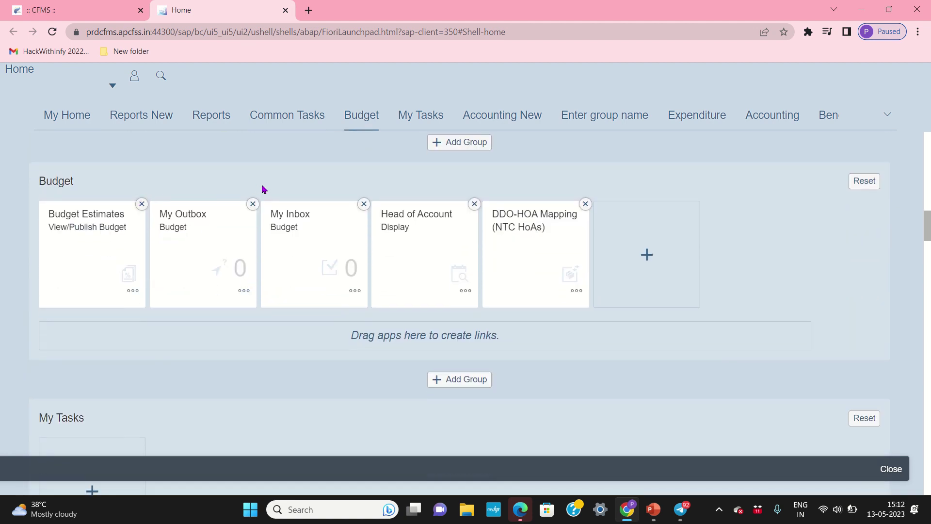
scroll(420, 296, "down", 10)
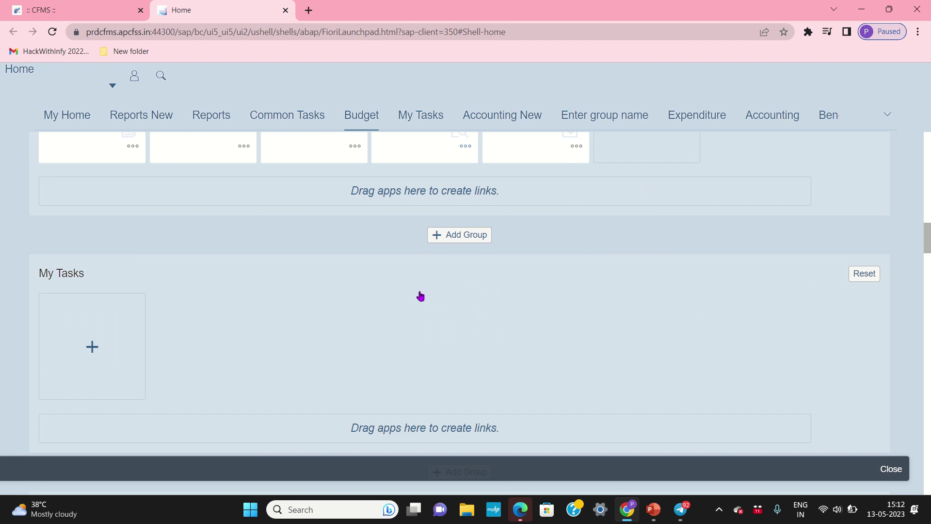
scroll(420, 296, "down", 8)
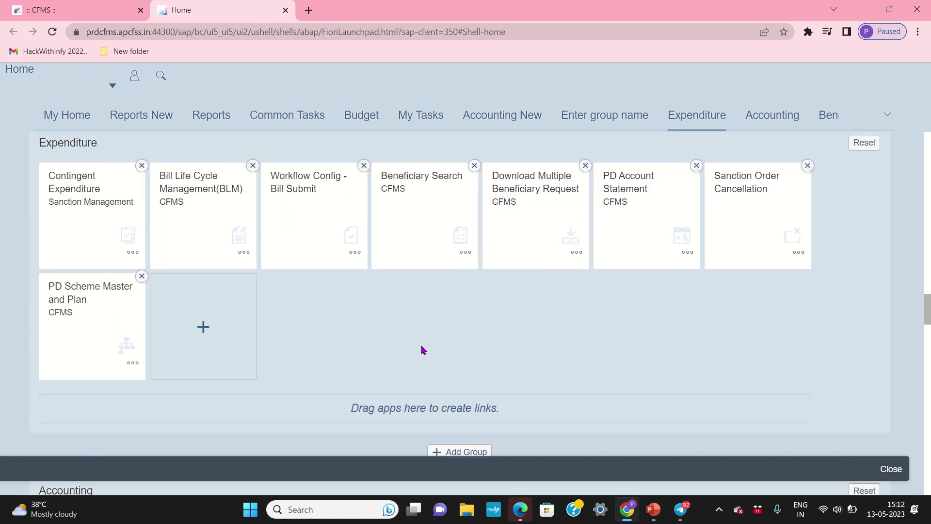
scroll(422, 349, "down", 2)
scroll(422, 350, "up", 2)
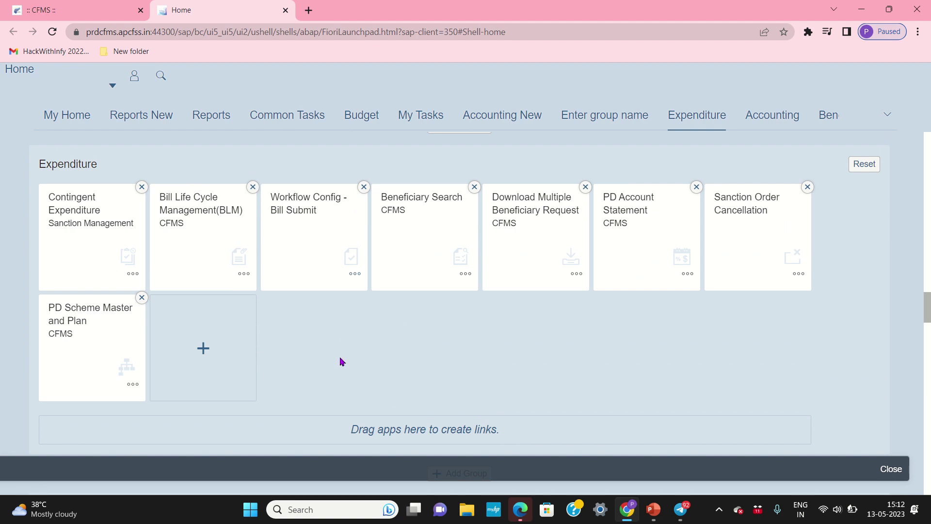
scroll(340, 361, "down", 2)
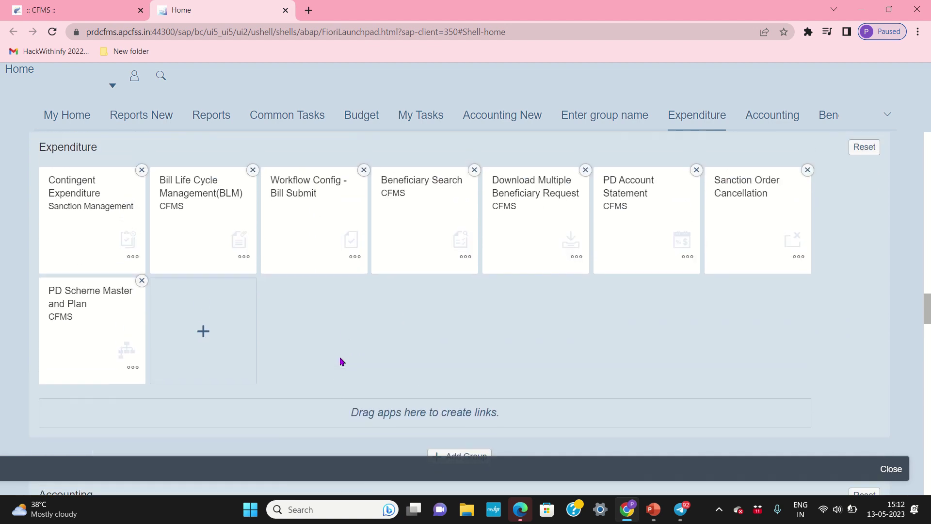
scroll(340, 361, "down", 2)
scroll(340, 362, "down", 6)
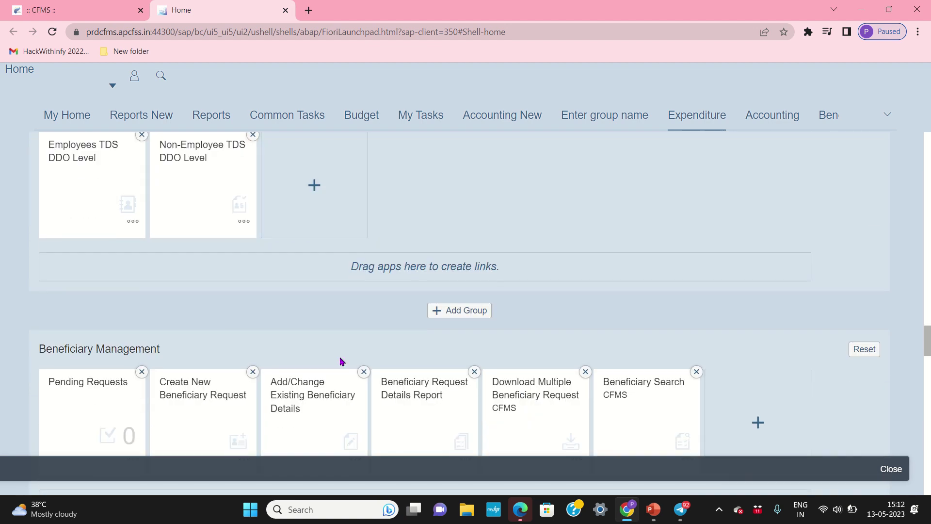
scroll(340, 361, "down", 4)
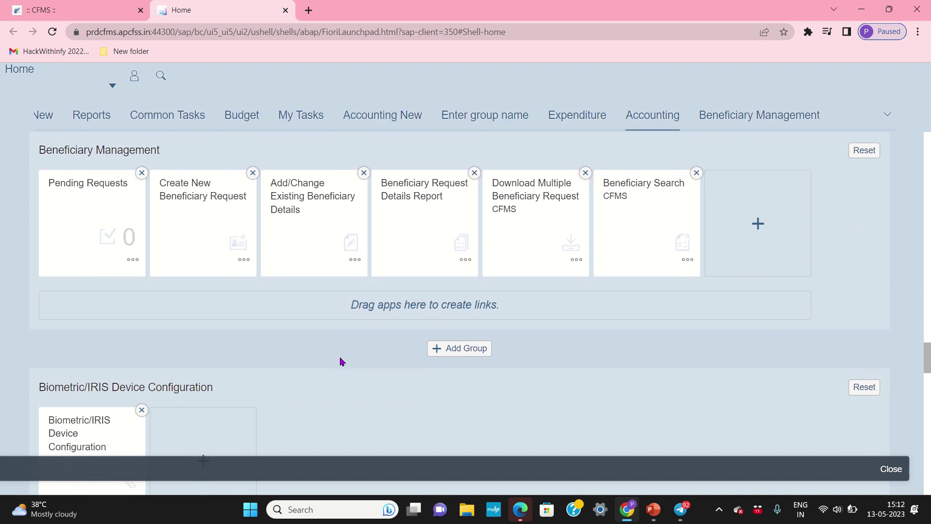
scroll(340, 362, "down", 6)
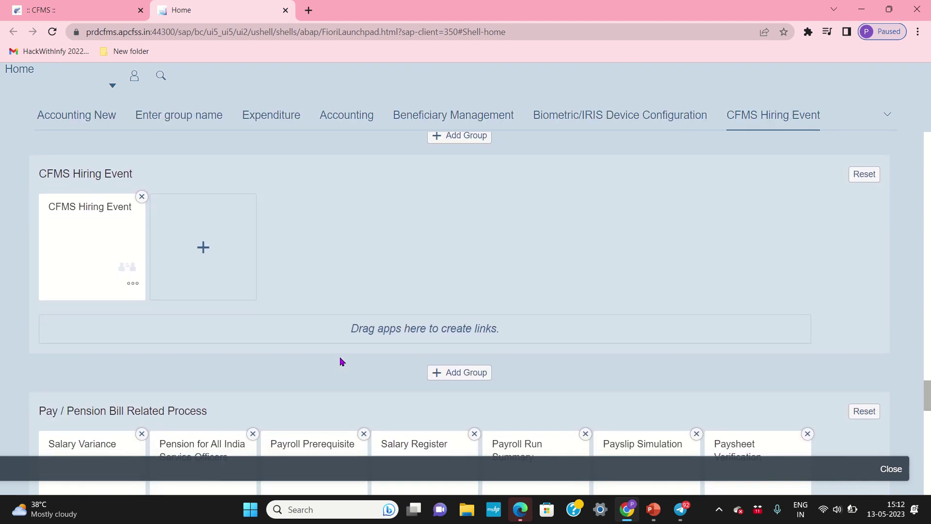
Step: Remove the second-row Salary Register, Payroll Master Data and Arrear Payments tiles from the Pay / Pension Bill Related Process group
scroll(340, 362, "down", 3)
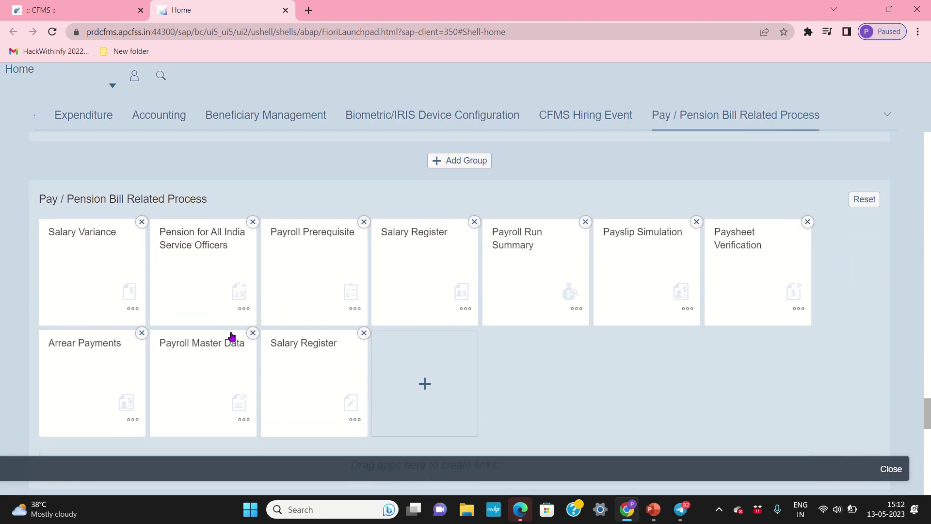
left_click(364, 334)
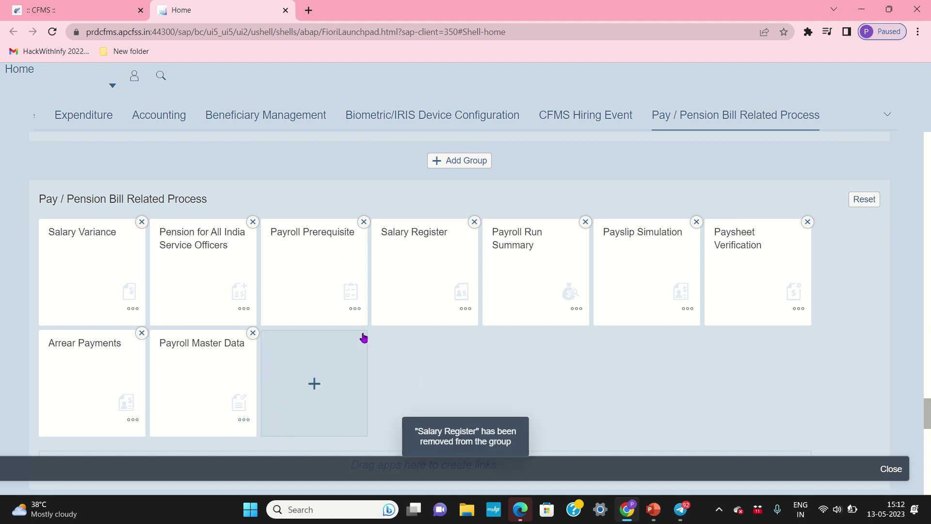
left_click(252, 335)
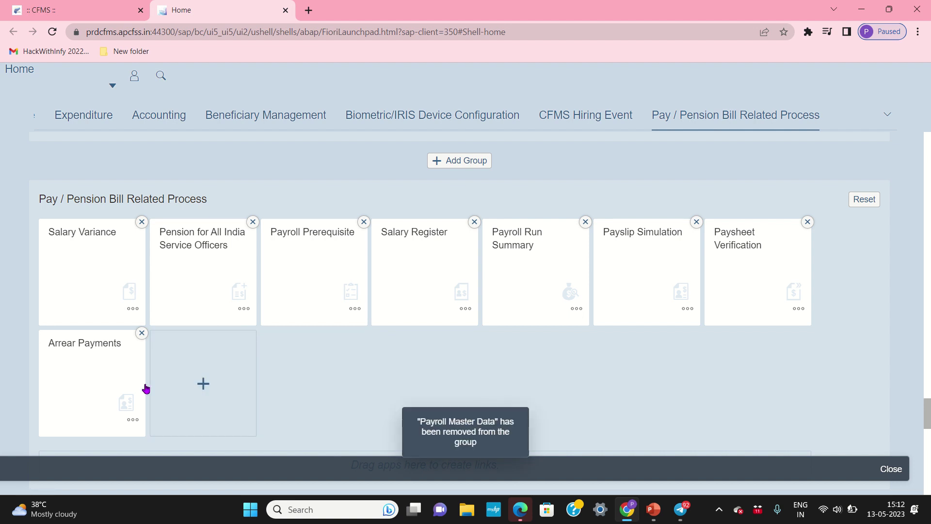
left_click(142, 334)
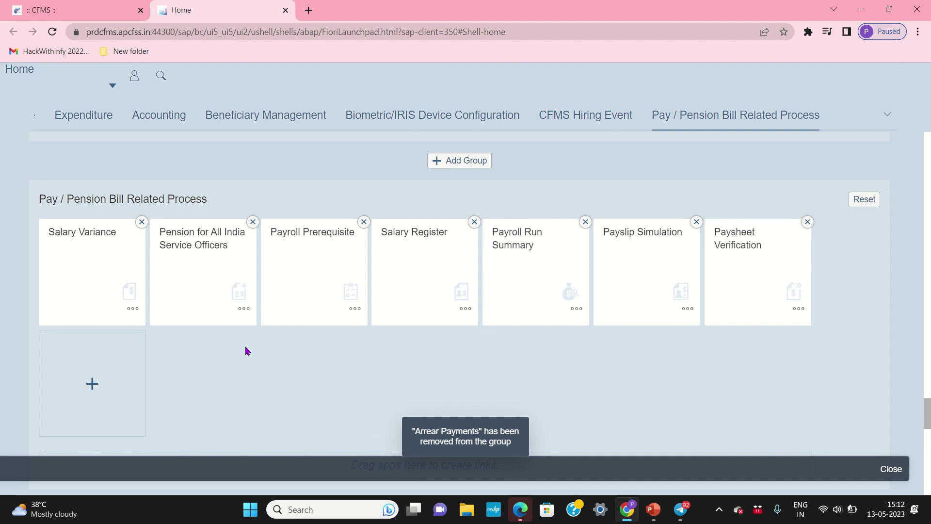
Step: Review the other editable tile groups between CFMS Hiring Event and Reports New, including Accounting, Expenditure, Budget and Common Tasks
scroll(247, 351, "up", 3)
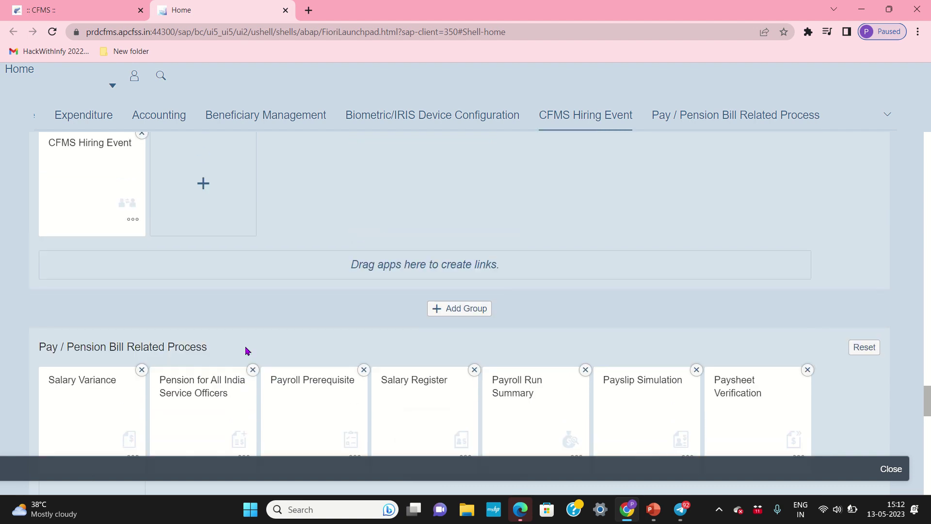
scroll(246, 350, "up", 2)
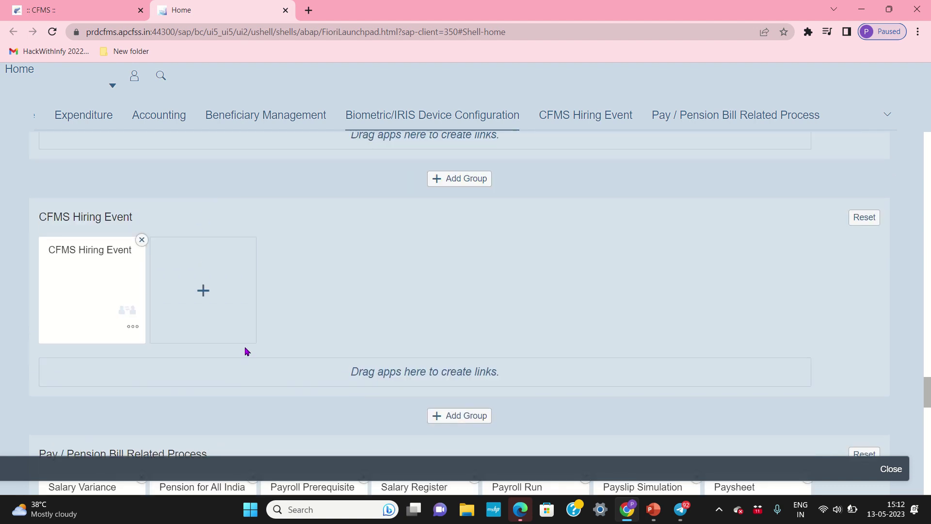
scroll(362, 275, "up", 10)
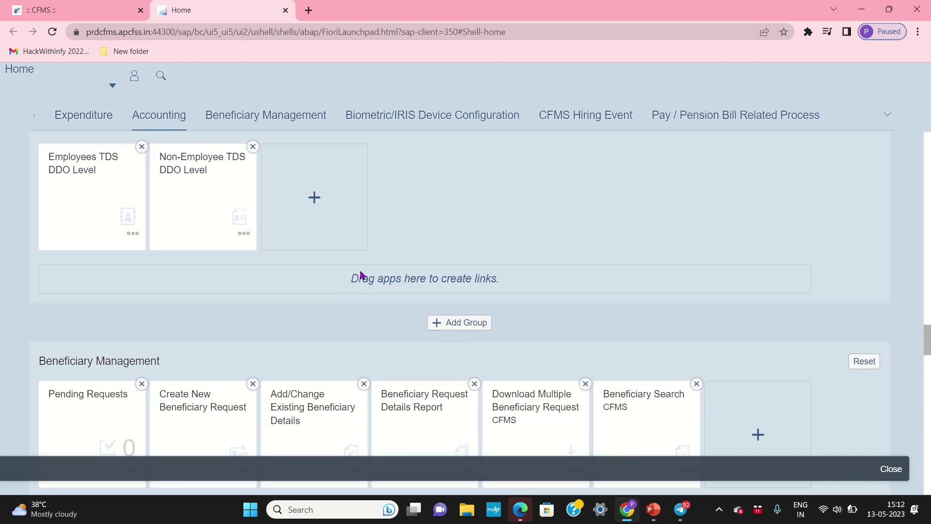
scroll(362, 275, "down", 5)
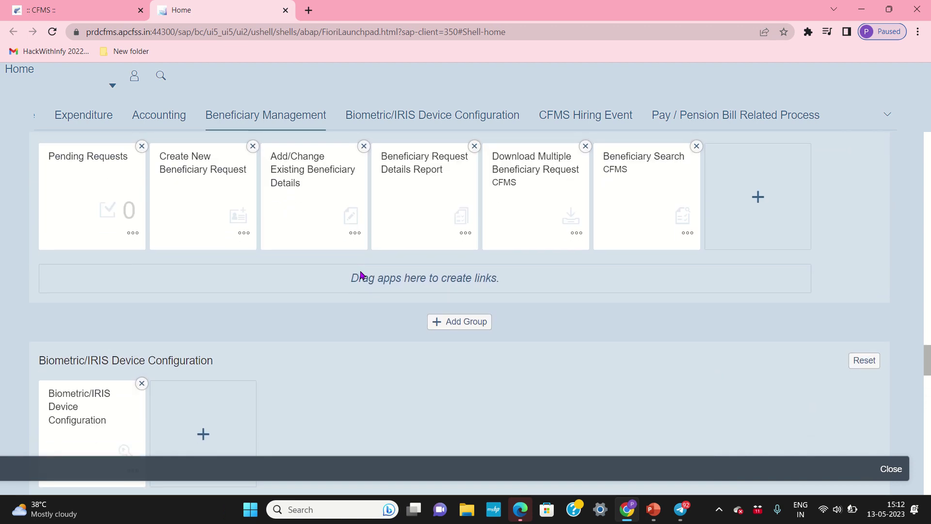
scroll(361, 275, "up", 10)
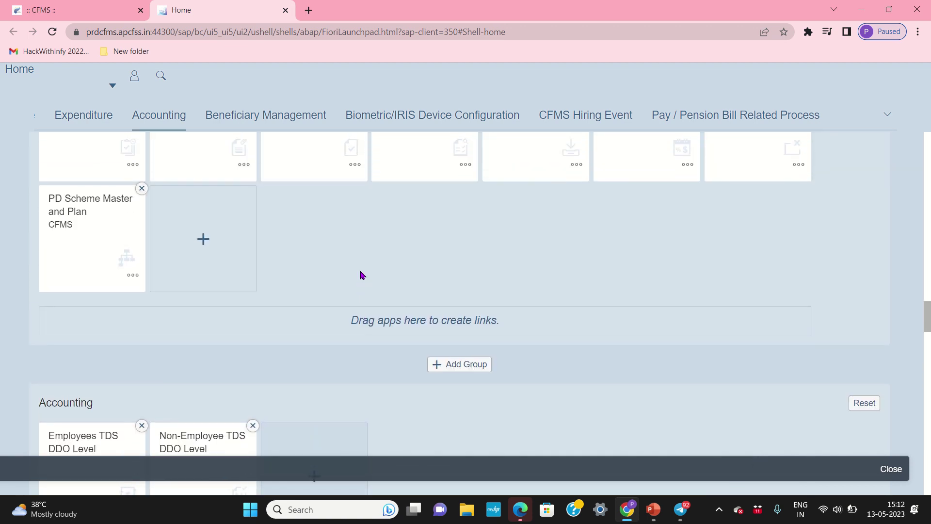
scroll(362, 275, "up", 3)
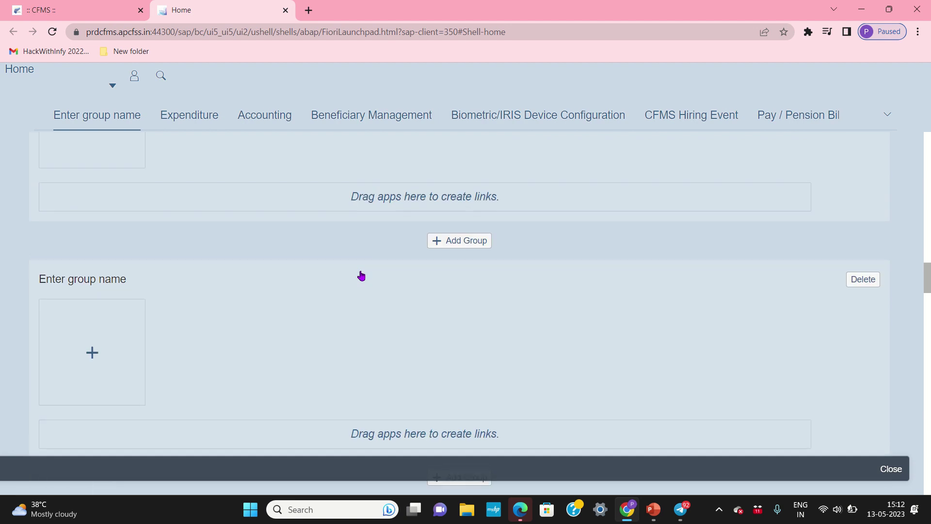
scroll(361, 275, "up", 5)
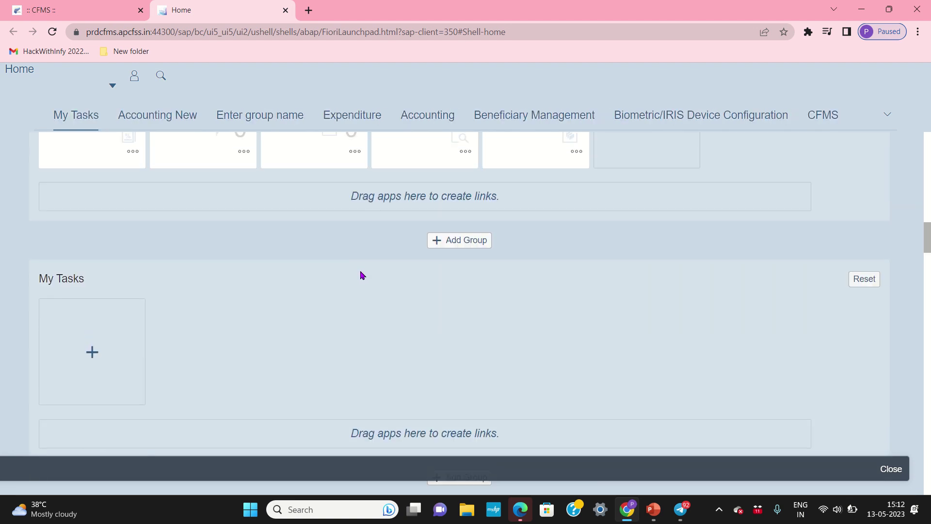
scroll(361, 275, "up", 5)
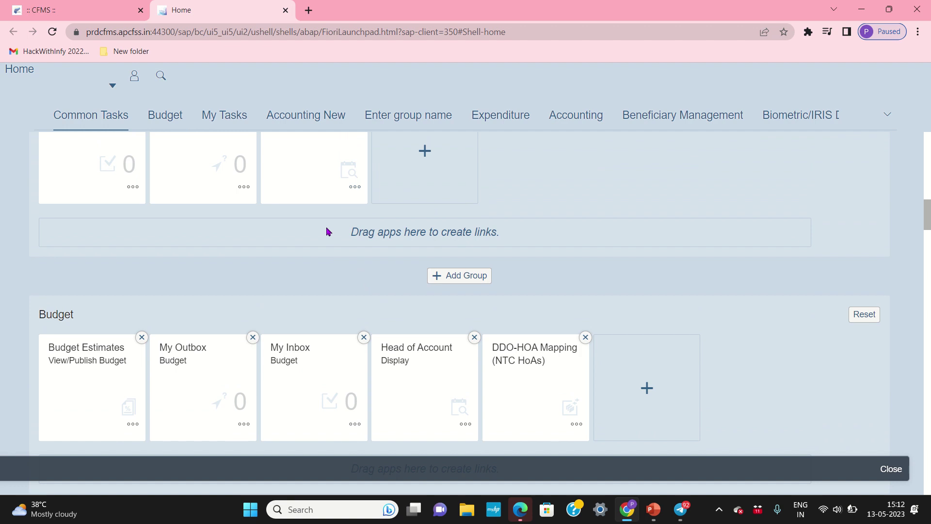
scroll(327, 231, "up", 2)
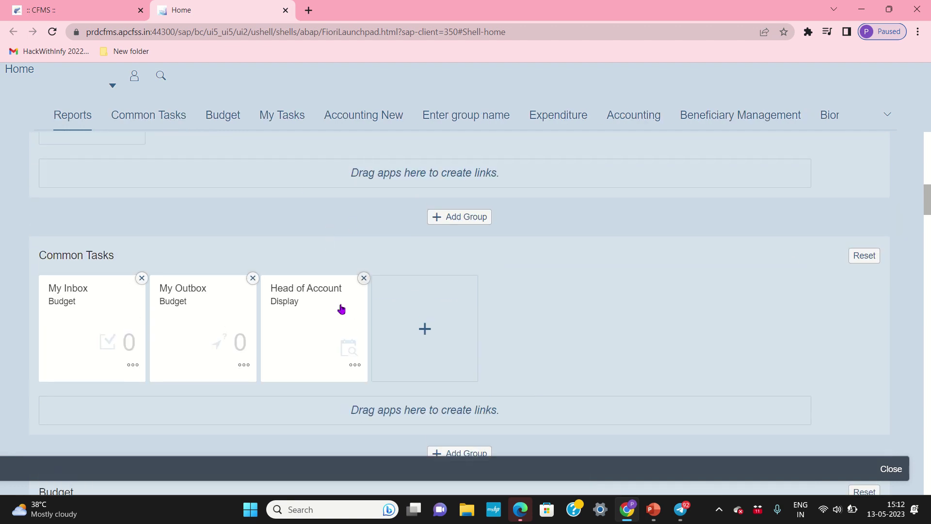
scroll(441, 340, "up", 5)
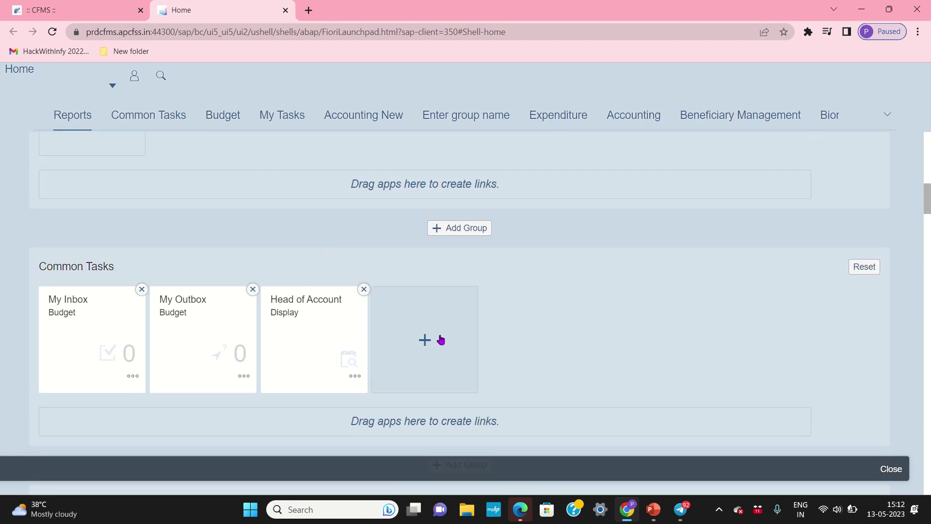
scroll(441, 339, "up", 5)
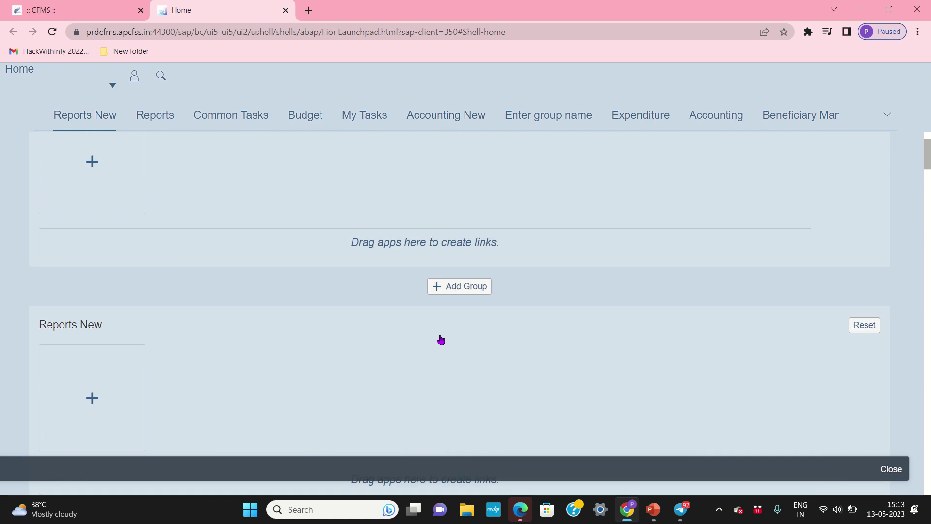
scroll(440, 339, "down", 10)
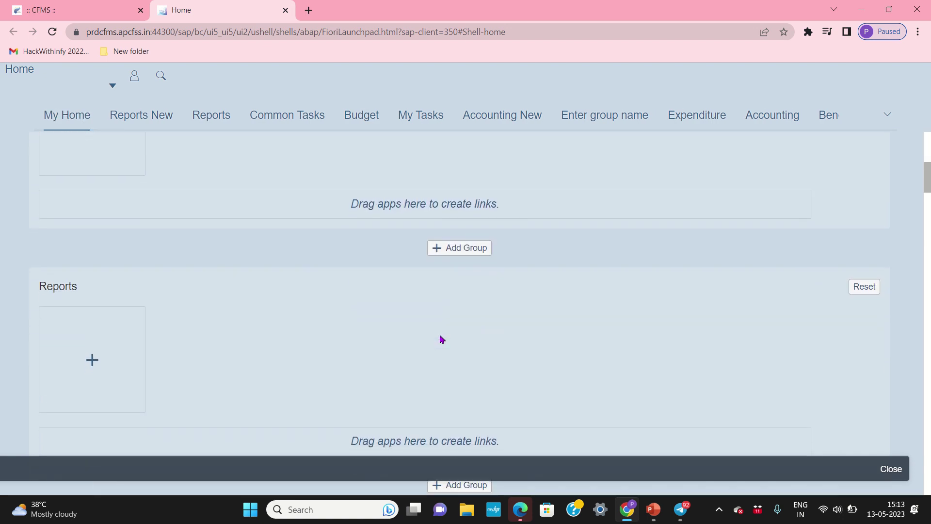
scroll(441, 339, "down", 8)
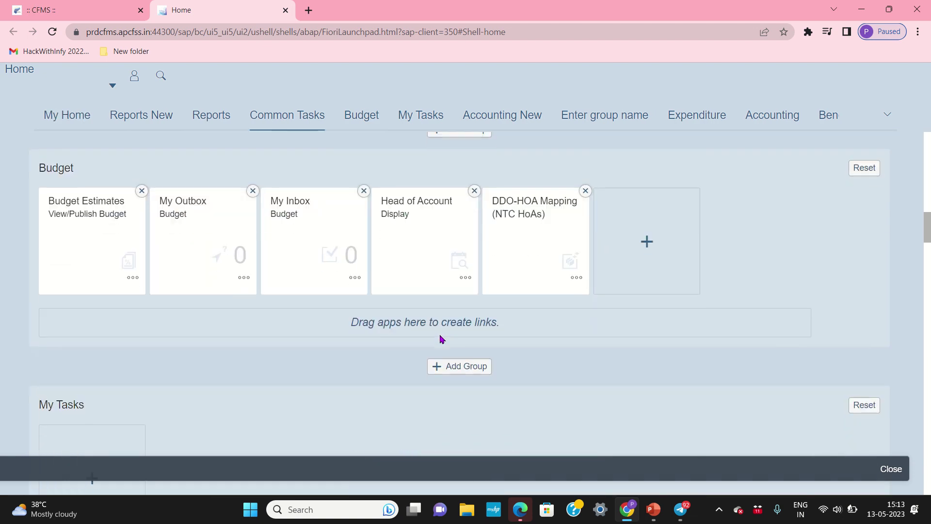
scroll(441, 340, "down", 7)
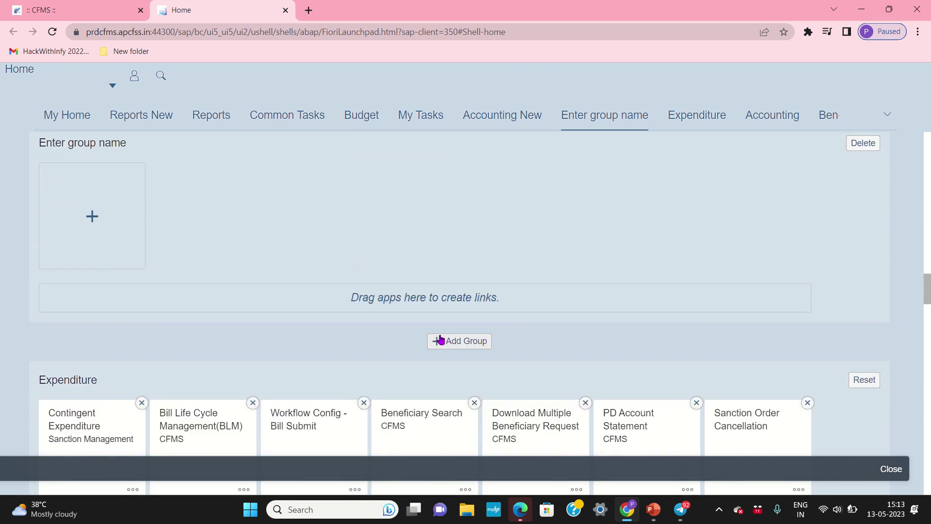
scroll(441, 340, "down", 5)
scroll(440, 340, "up", 4)
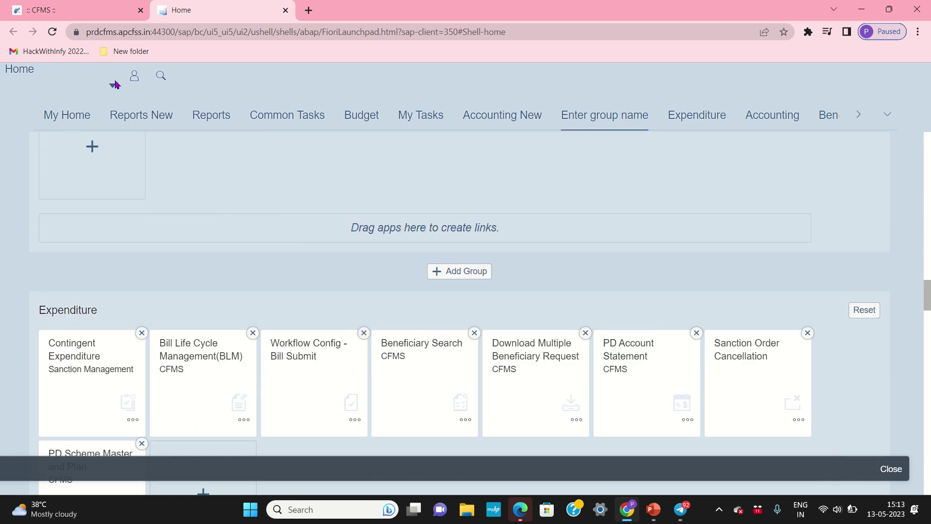
Step: Exit the home page's edit mode and check its tile groups from Common Tasks down to Daily Reports
left_click(134, 76)
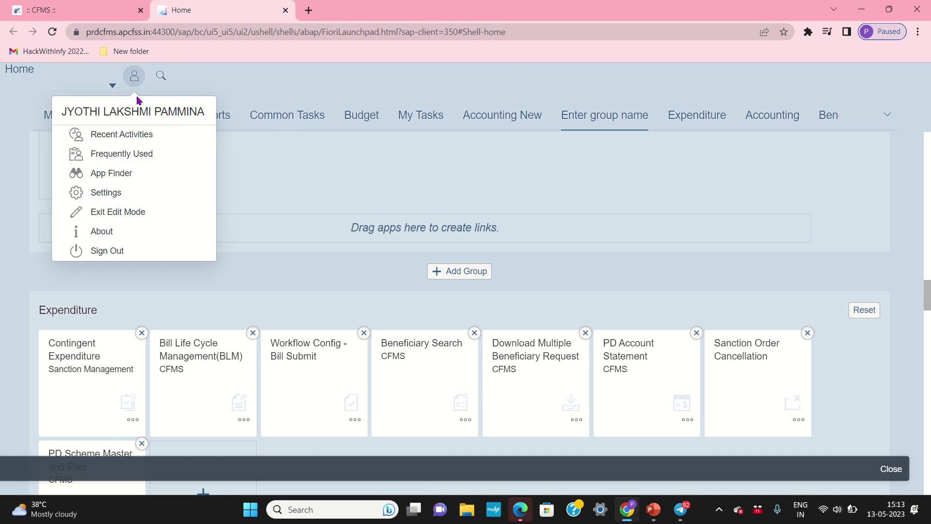
left_click(132, 213)
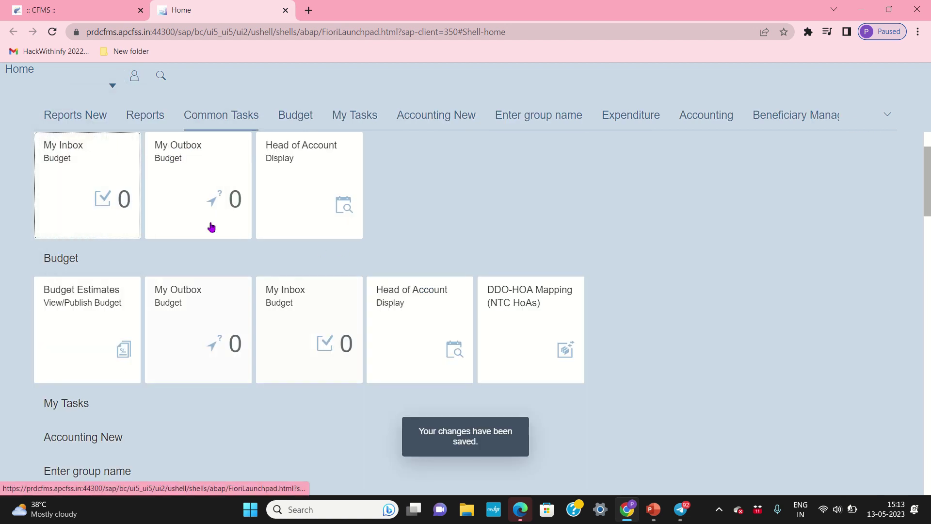
scroll(347, 310, "down", 15)
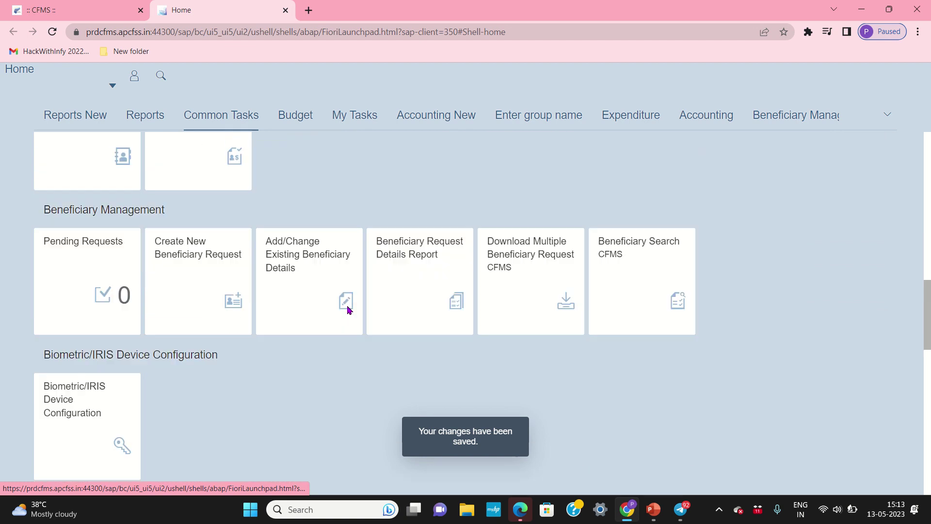
scroll(347, 310, "down", 10)
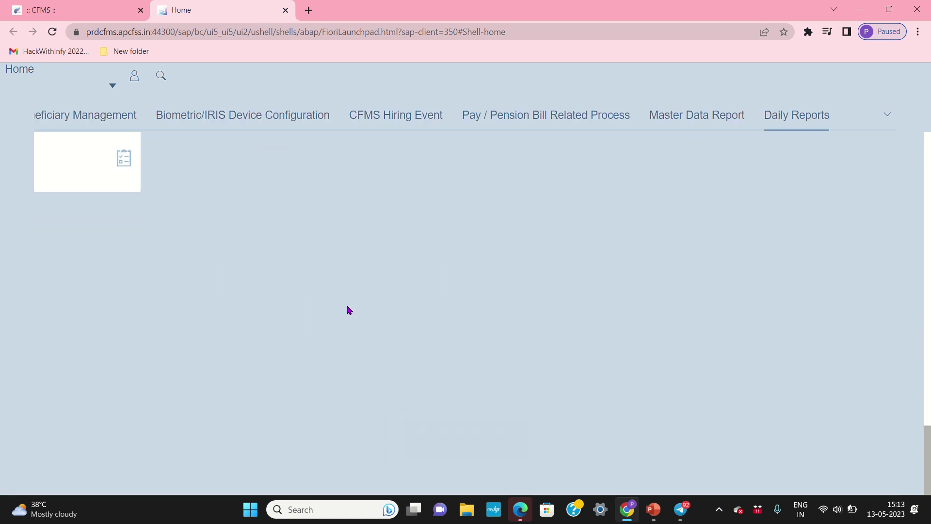
scroll(348, 310, "up", 3)
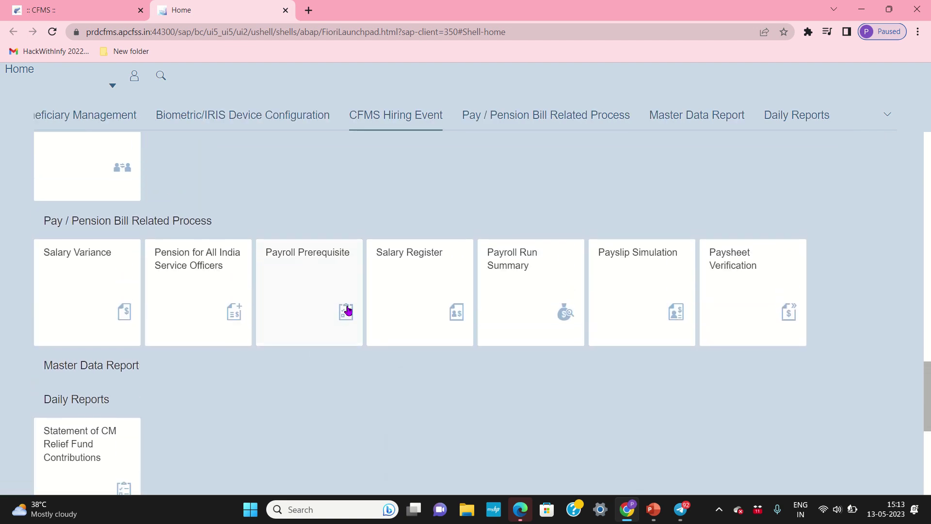
scroll(347, 310, "up", 8)
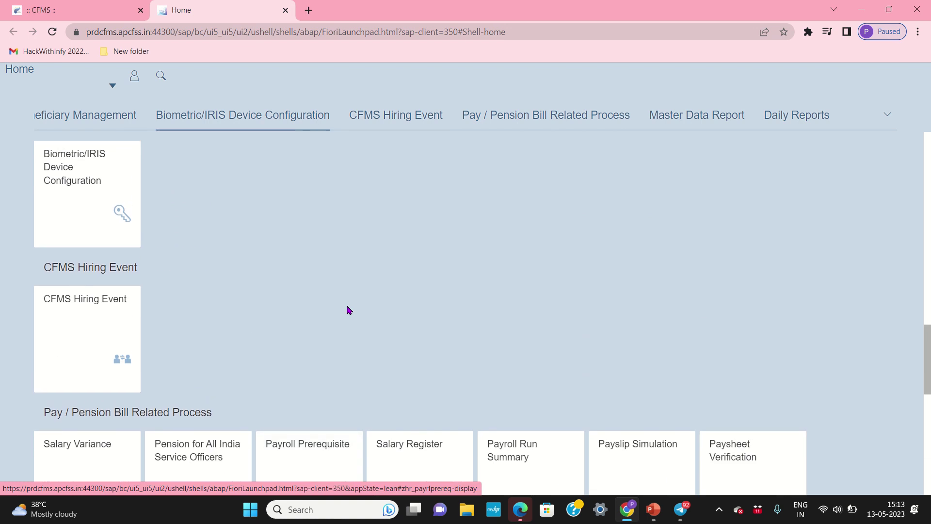
scroll(348, 310, "up", 15)
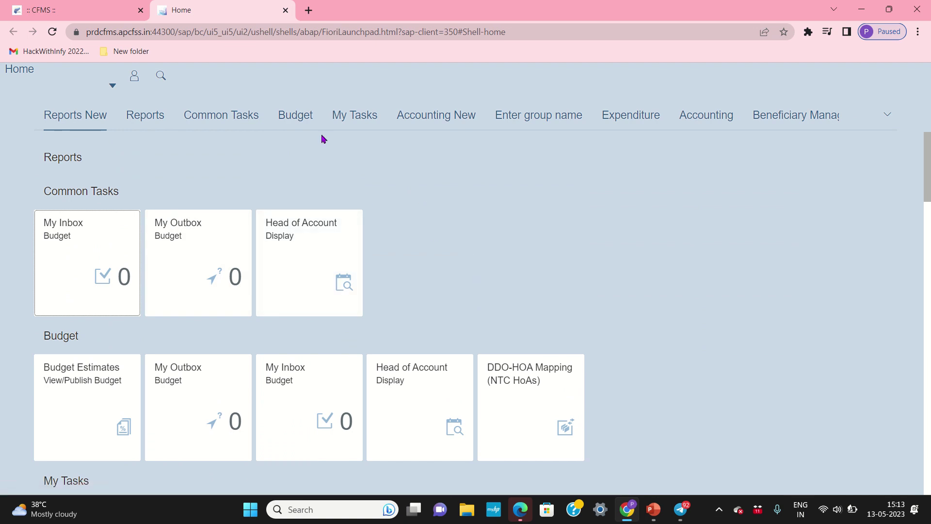
Step: Open the App Finder and look through its catalog list, including the Salary Register and Salary Variance entries
left_click(134, 82)
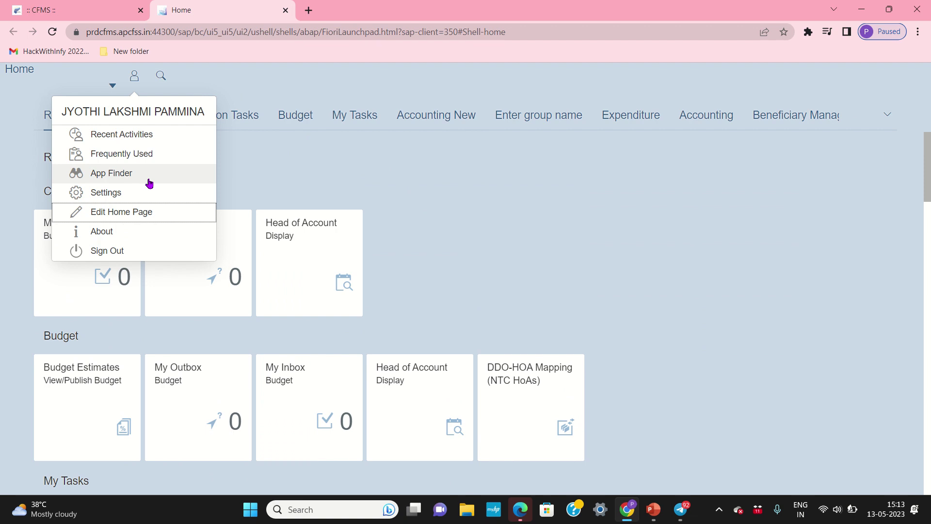
left_click(138, 183)
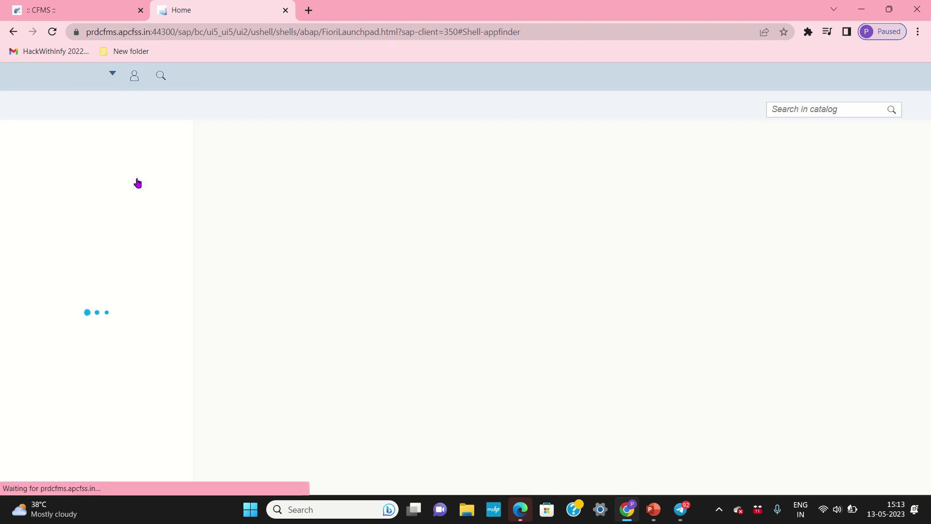
scroll(138, 182, "down", 15)
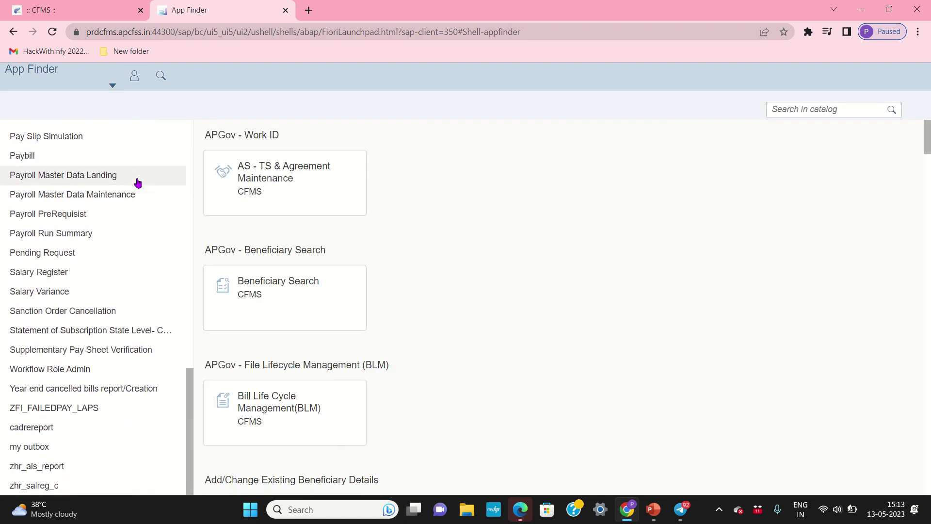
scroll(138, 183, "up", 12)
scroll(138, 183, "up", 4)
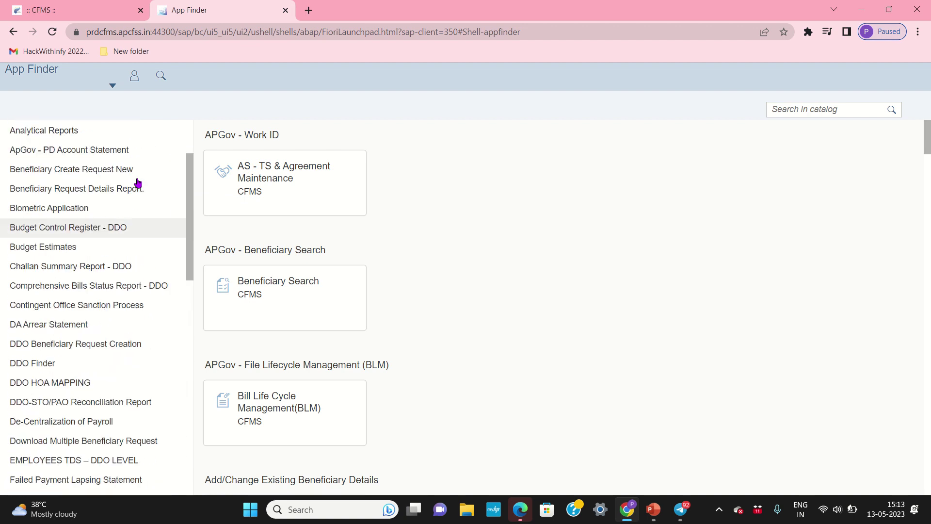
scroll(138, 183, "down", 2)
scroll(138, 183, "down", 7)
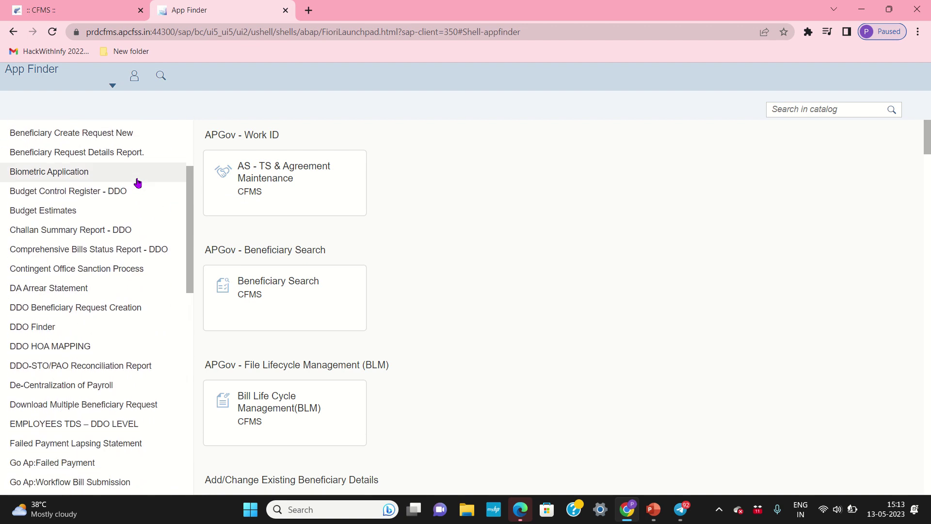
scroll(138, 183, "down", 2)
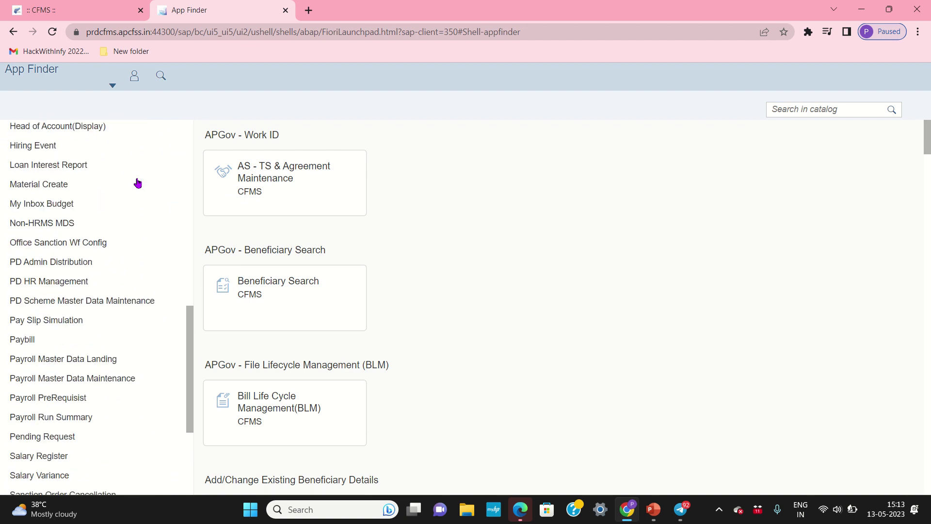
scroll(138, 183, "down", 3)
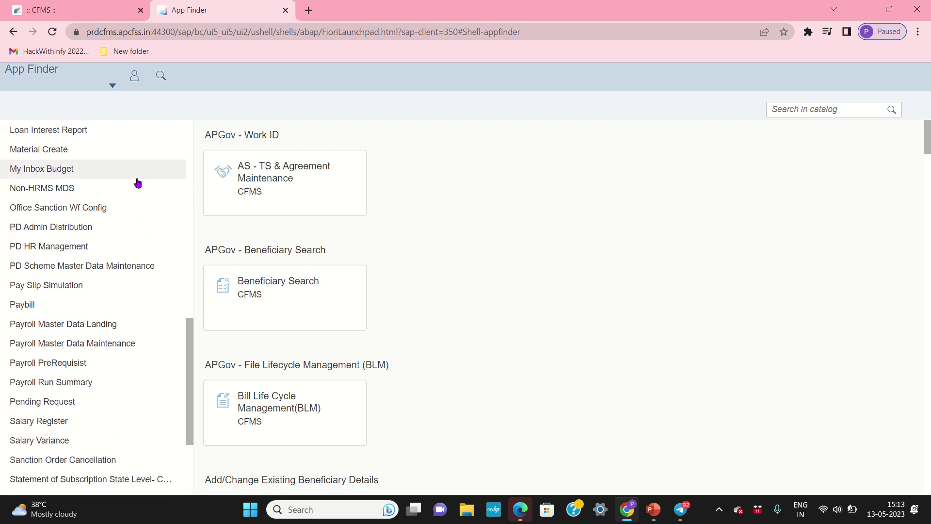
scroll(138, 182, "down", 1)
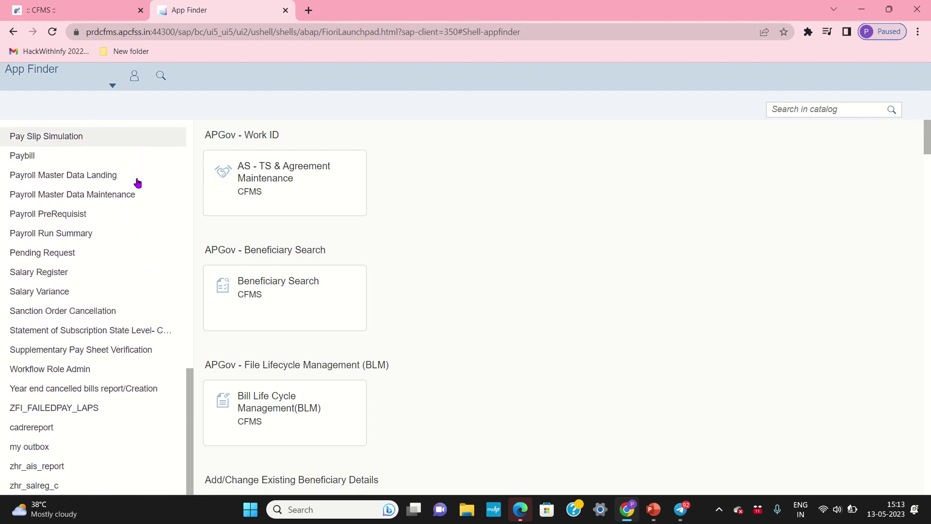
left_click(125, 281)
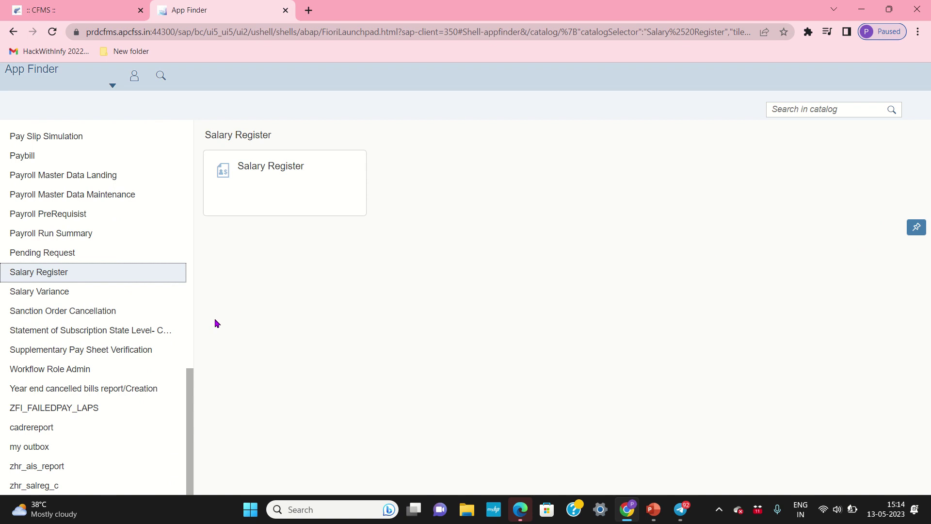
left_click(116, 293)
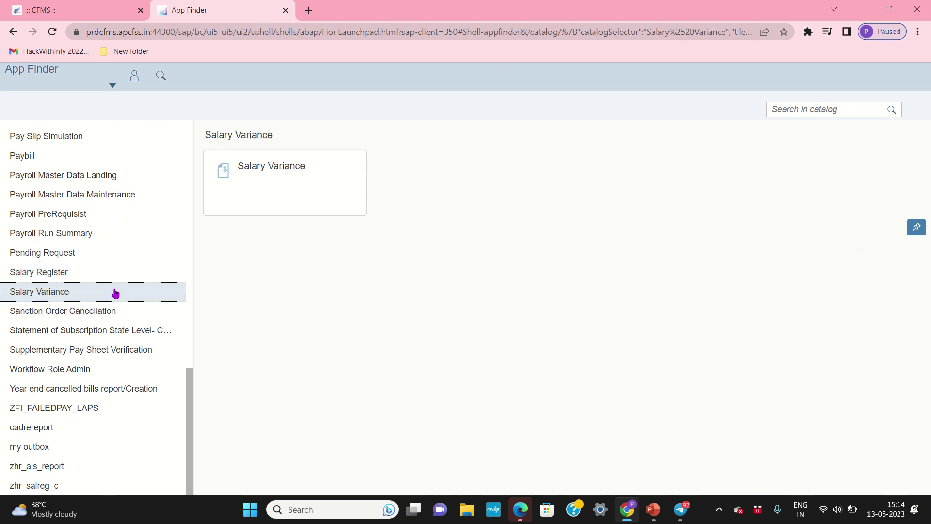
Step: Add the Workflow Role Admin app from the catalog to the Budget group
left_click(70, 373)
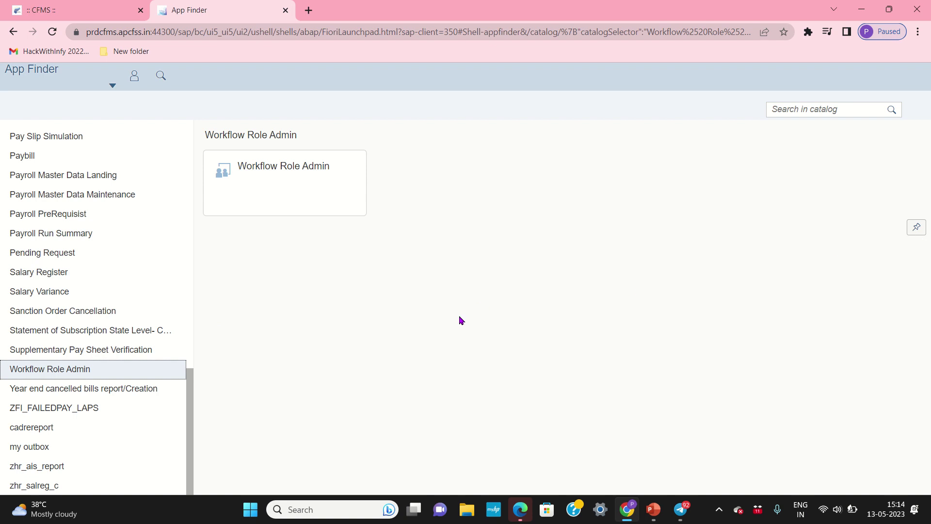
left_click(913, 230)
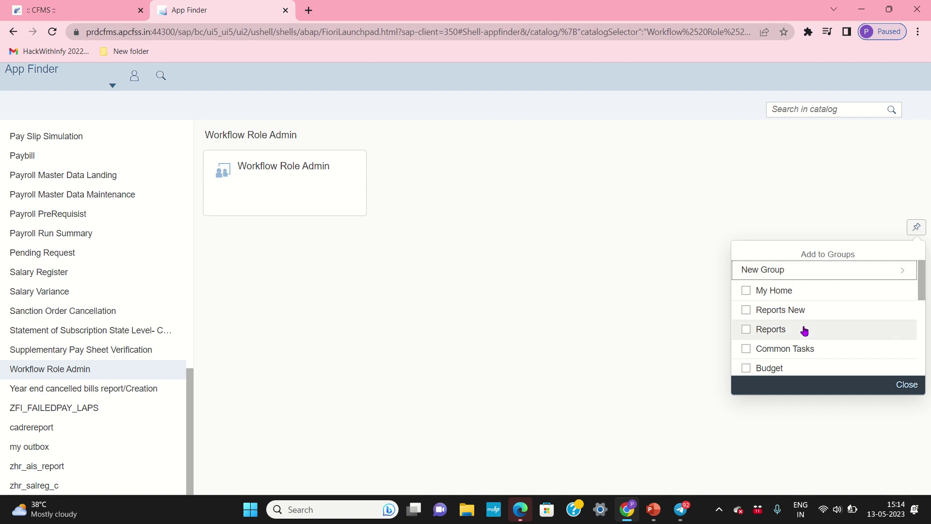
scroll(806, 328, "down", 2)
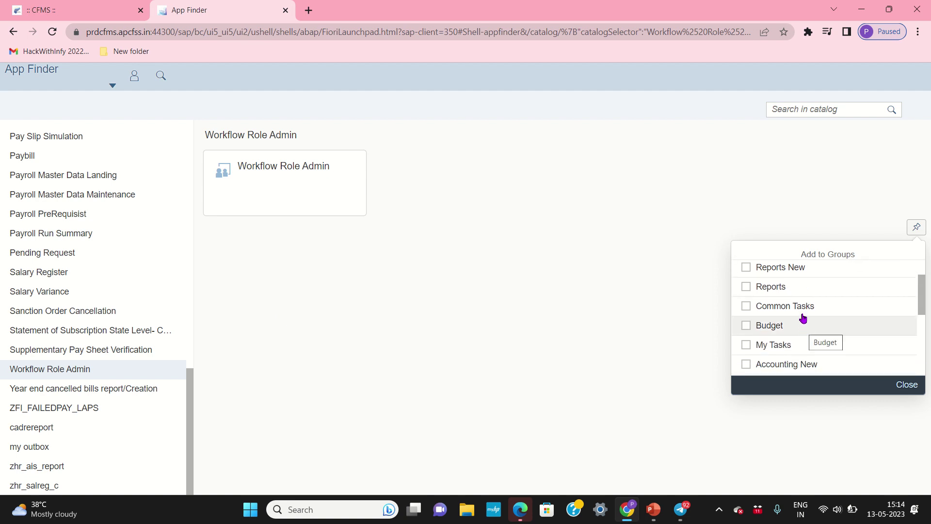
scroll(831, 318, "down", 2)
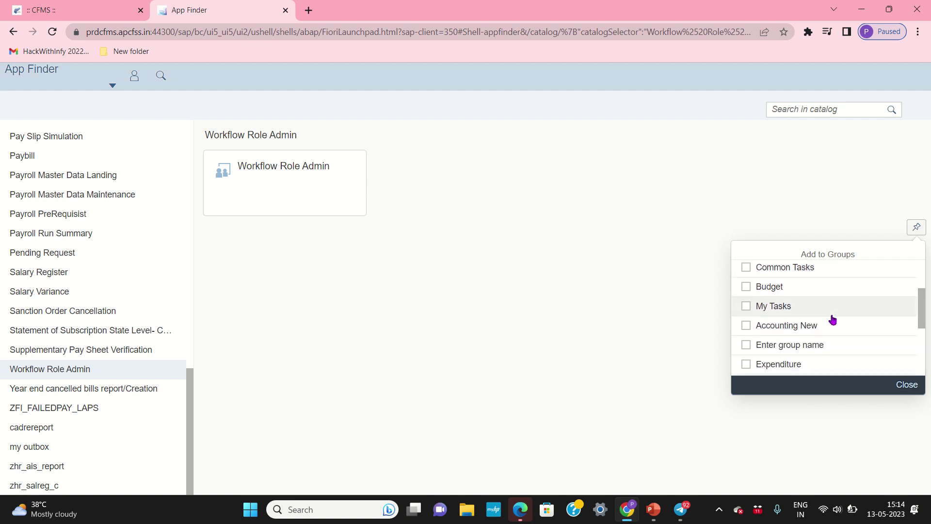
scroll(833, 319, "down", 3)
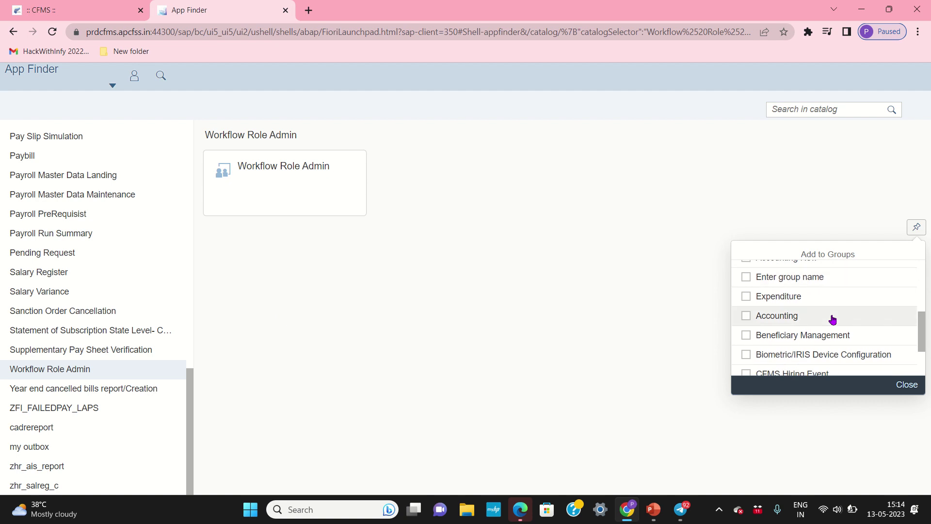
scroll(832, 319, "down", 4)
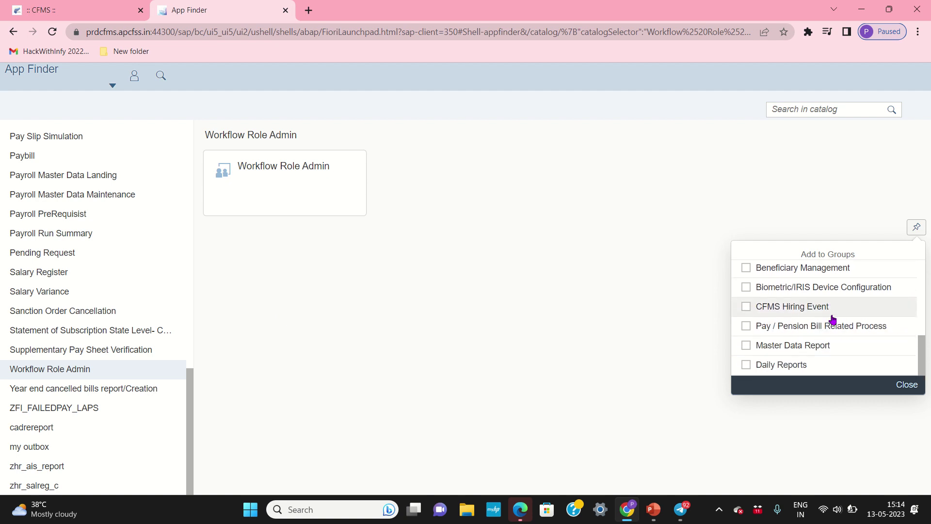
scroll(833, 319, "up", 10)
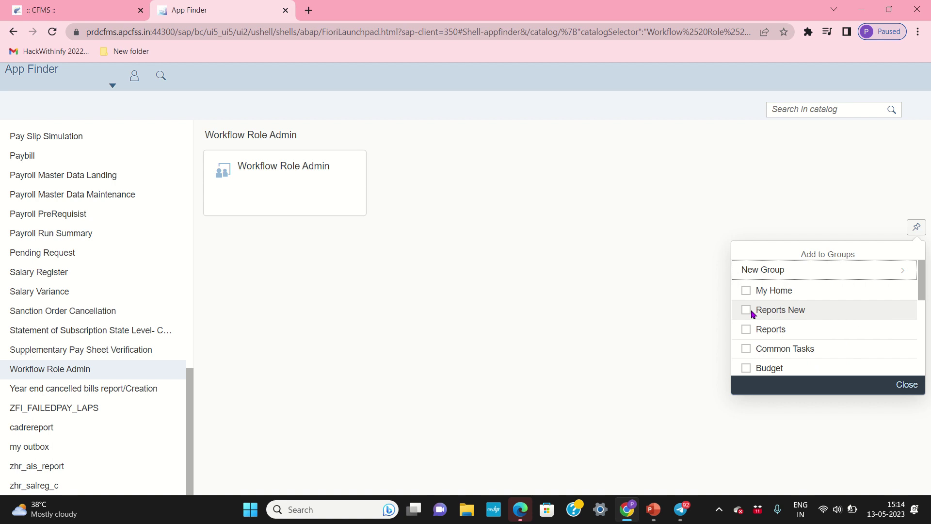
scroll(756, 309, "down", 1)
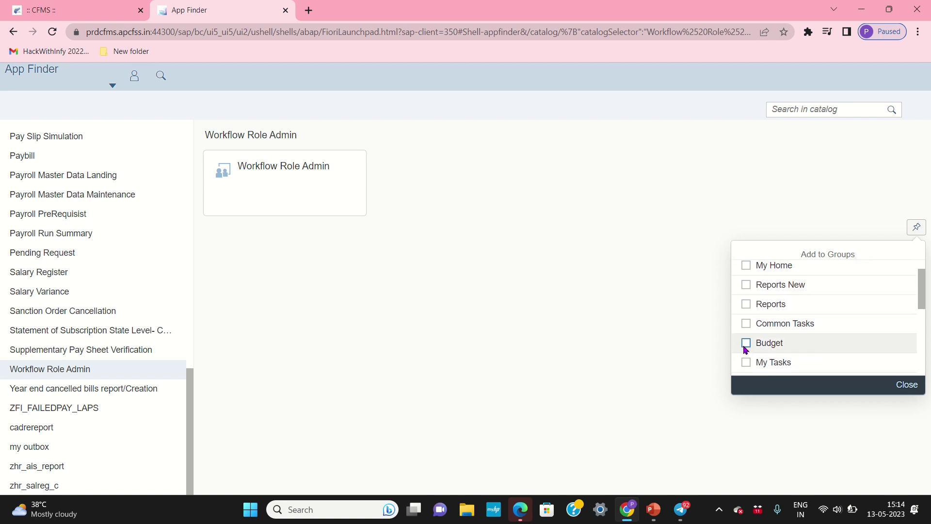
left_click(746, 344)
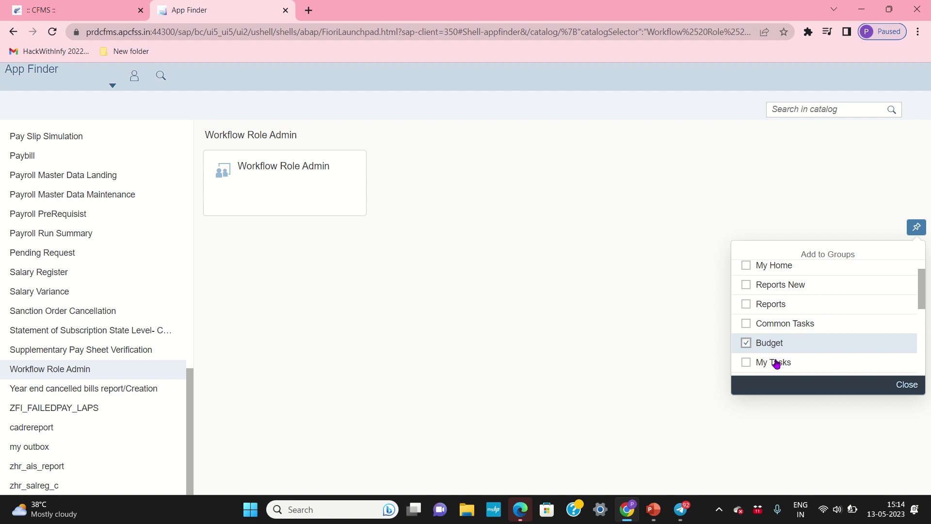
left_click(831, 424)
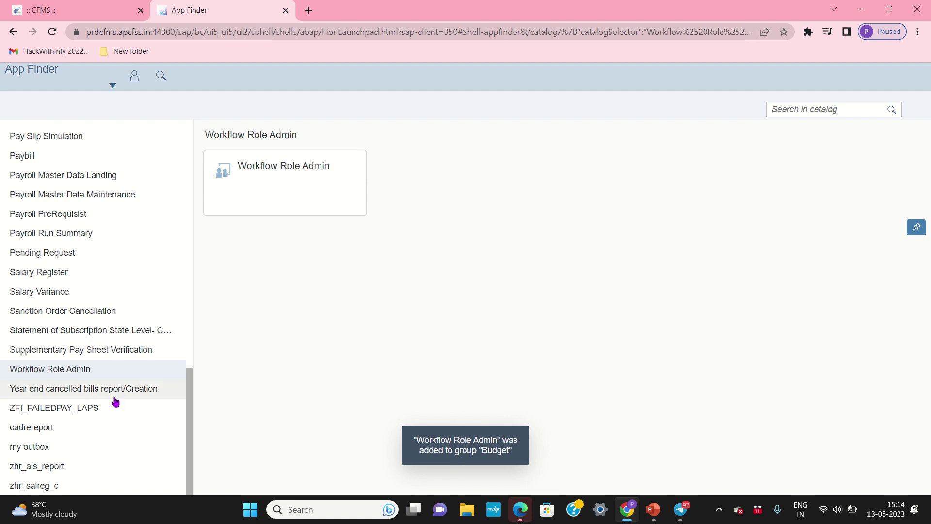
Step: Return from the App Finder to the launchpad home page
left_click(132, 86)
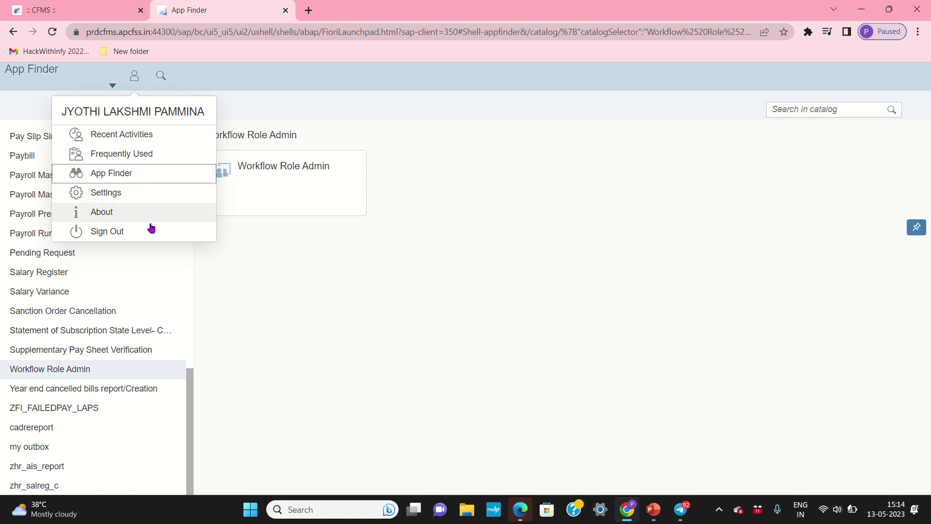
left_click(114, 86)
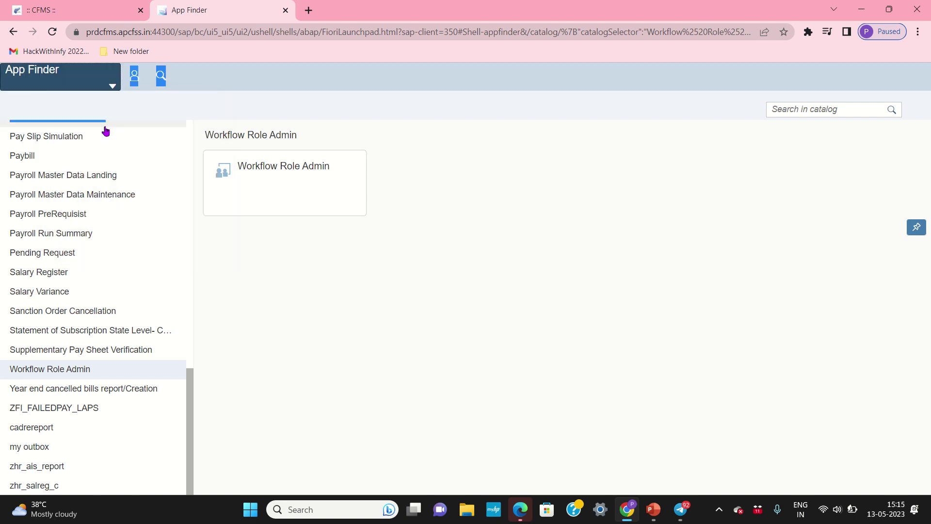
left_click(110, 87)
left_click(110, 100)
left_click(113, 85)
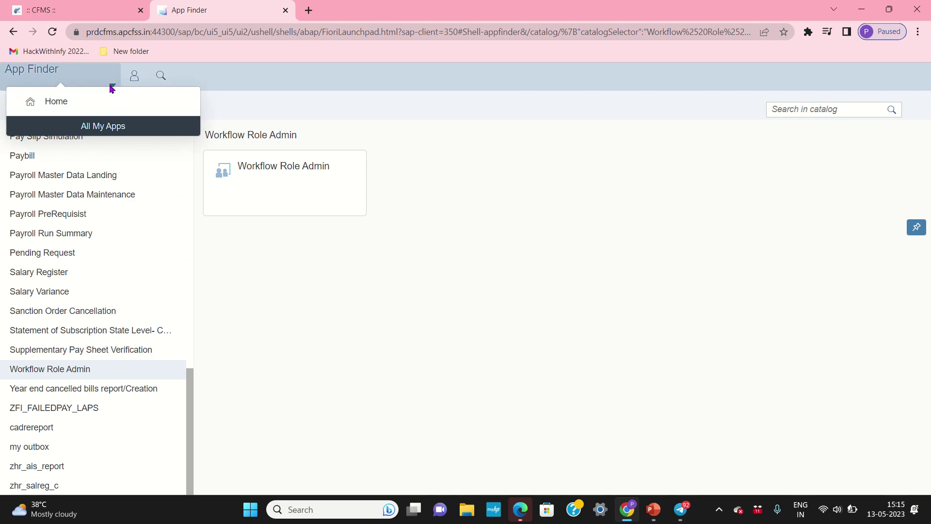
left_click(111, 108)
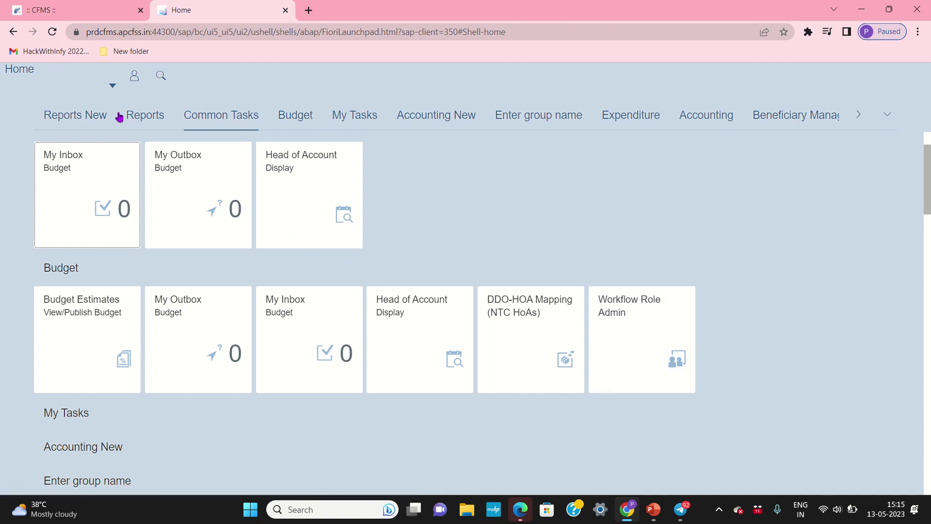
Step: Put the home page into edit mode and remove the Workflow Role Admin tile from the Budget group
left_click(135, 77)
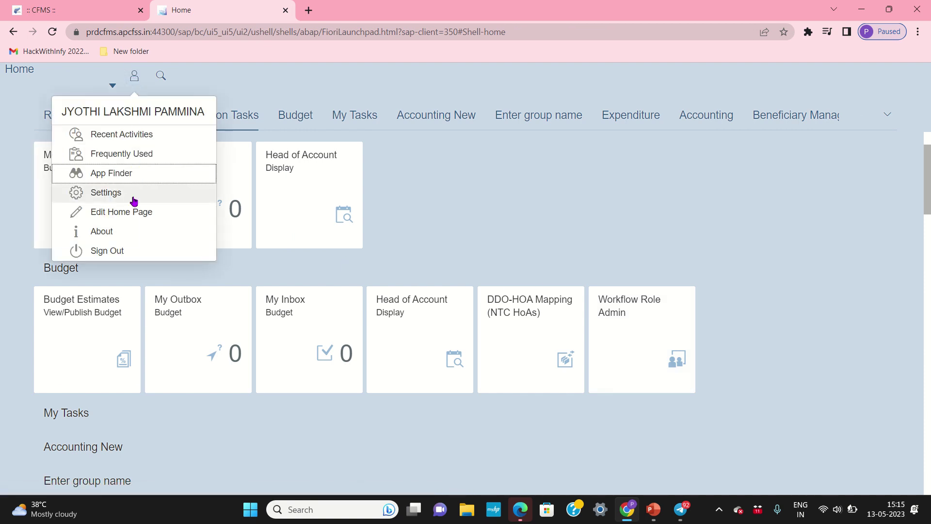
left_click(134, 213)
scroll(517, 347, "down", 3)
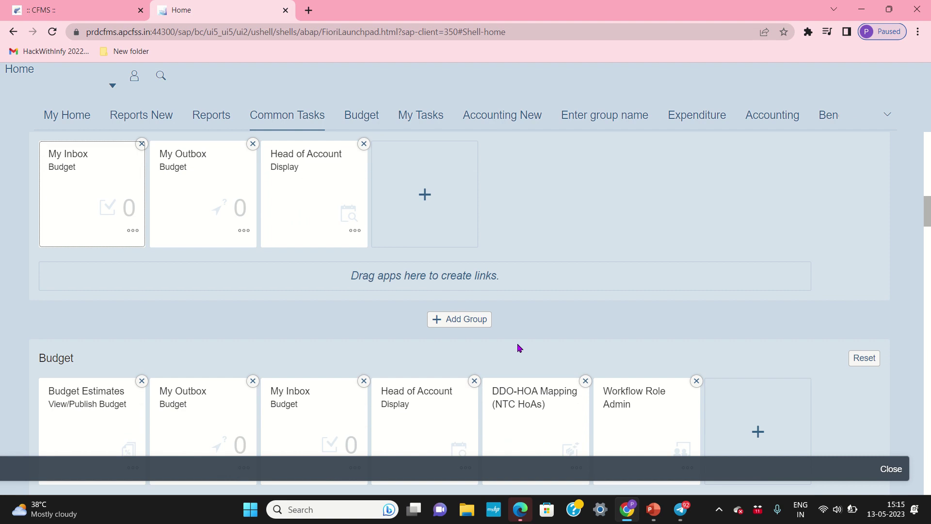
left_click(697, 301)
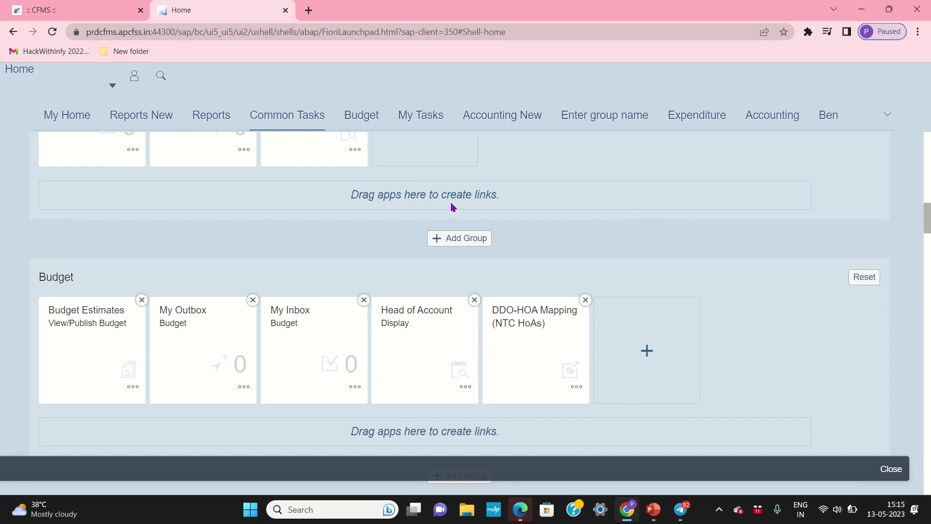
Step: Exit edit mode and look over the home page's groups from Budget down to Daily Reports
left_click(143, 81)
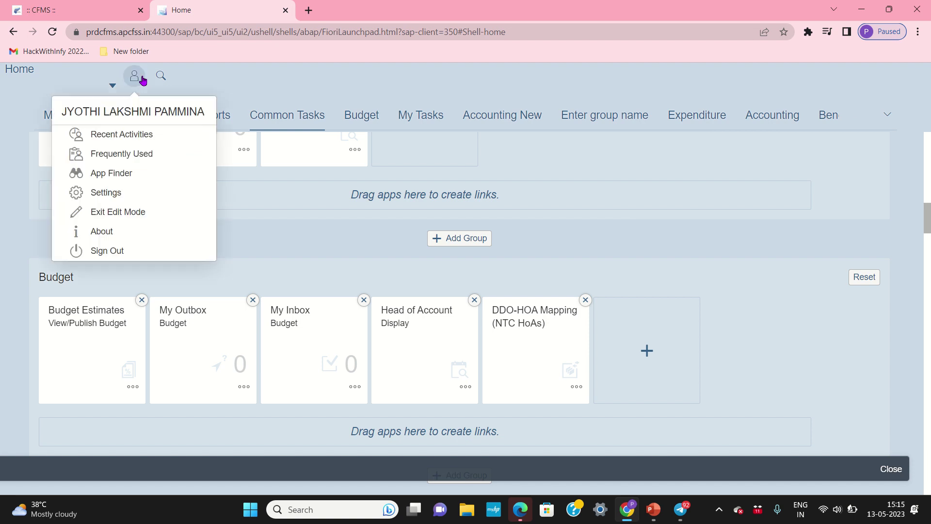
left_click(132, 215)
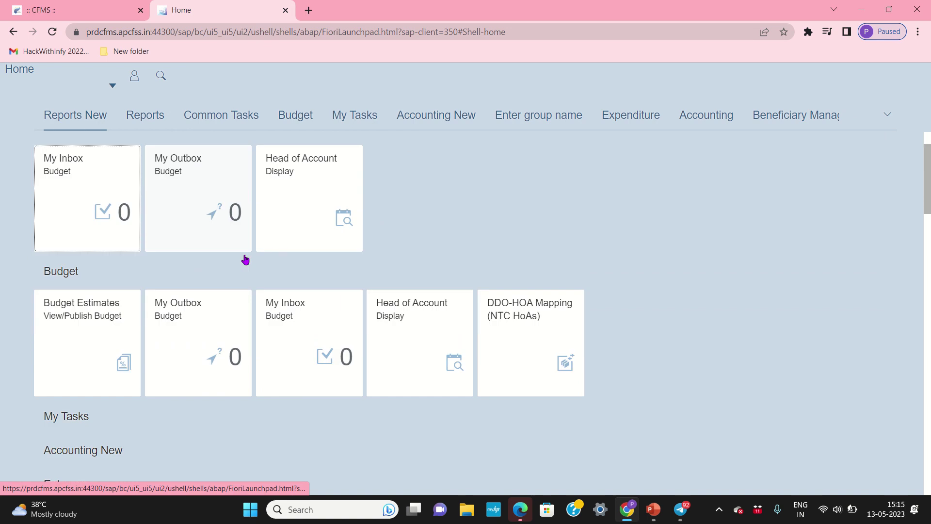
scroll(245, 259, "down", 20)
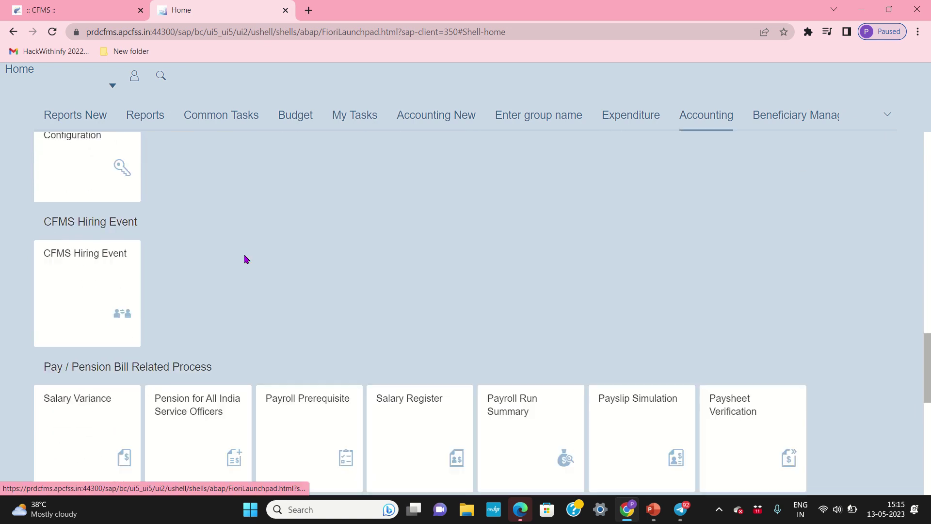
scroll(245, 259, "down", 7)
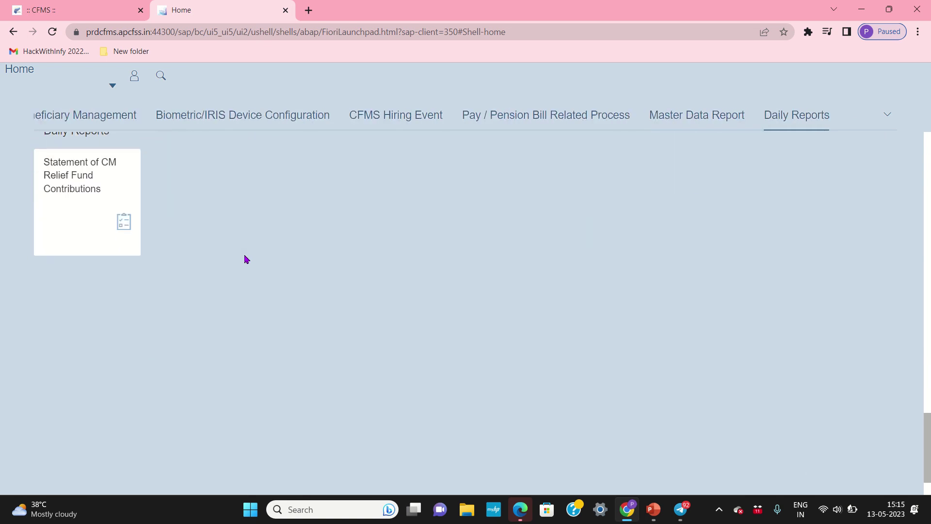
scroll(245, 260, "up", 20)
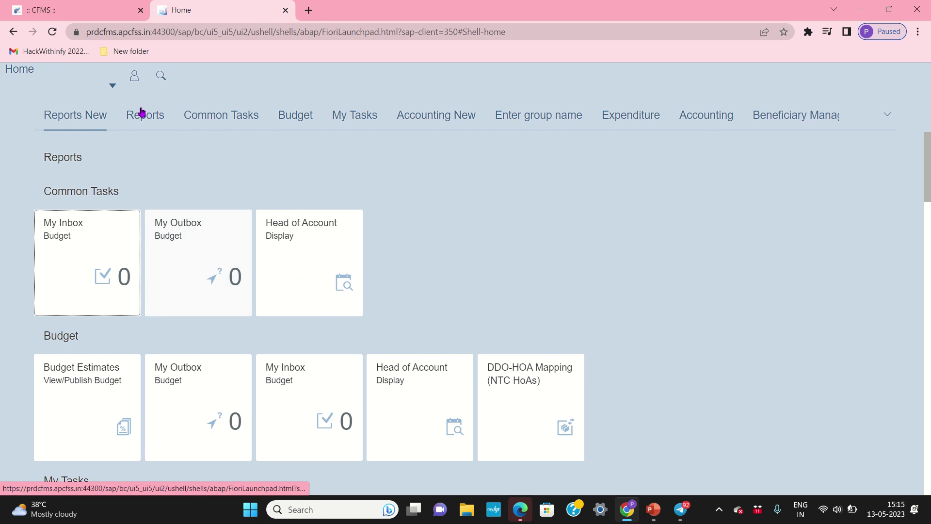
Step: Reopen the App Finder and review its catalog list from Pay Slip Simulation back up to All
left_click(135, 78)
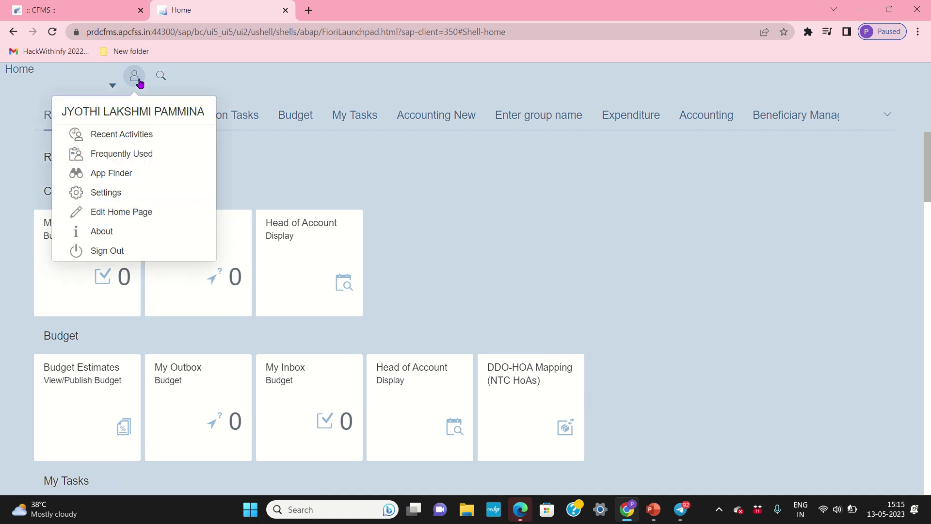
left_click(133, 173)
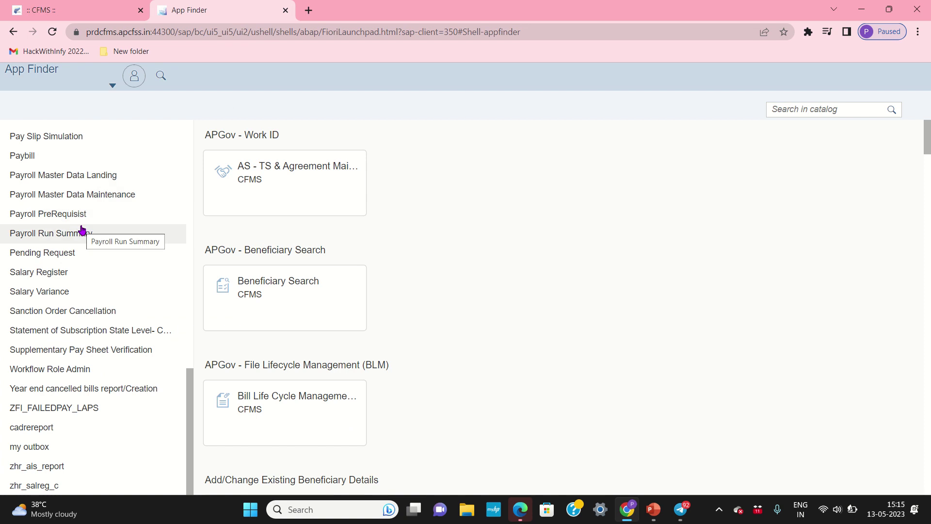
scroll(80, 228, "up", 15)
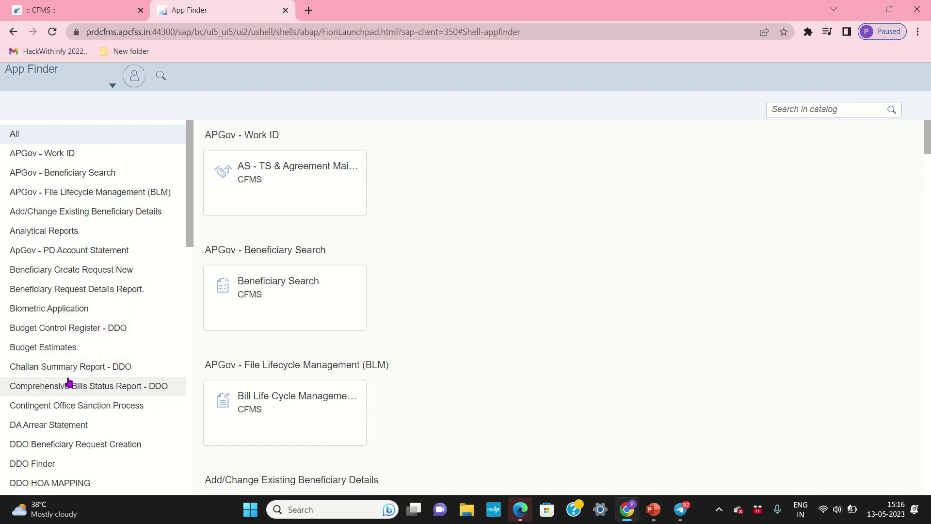
Step: Look through the App Finder's catalog list and open the Office Sanction Wf Config catalog
scroll(69, 383, "down", 3)
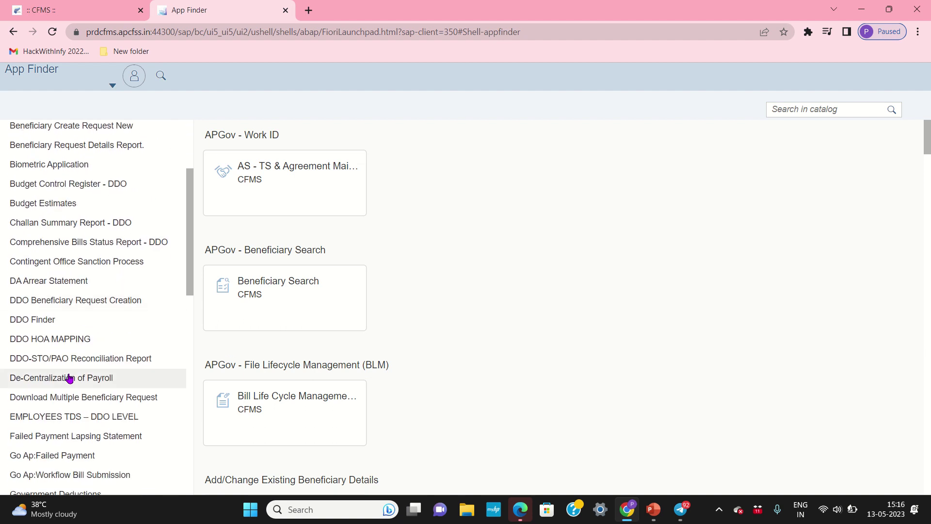
scroll(69, 379, "down", 1)
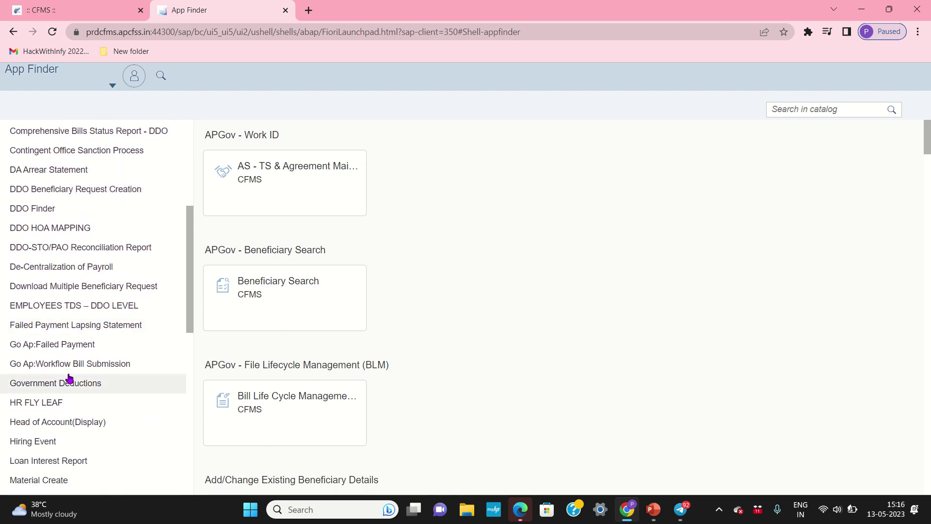
scroll(70, 378, "down", 3)
scroll(70, 377, "down", 3)
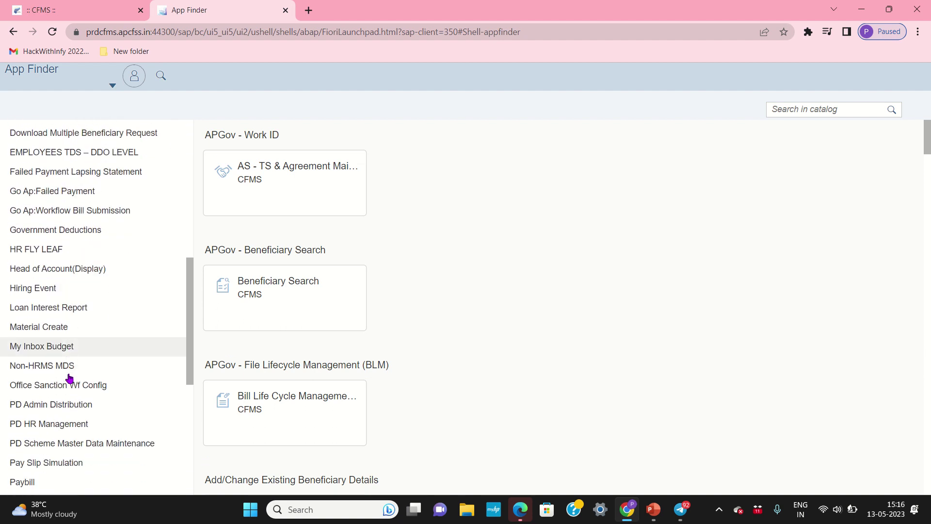
scroll(69, 378, "down", 5)
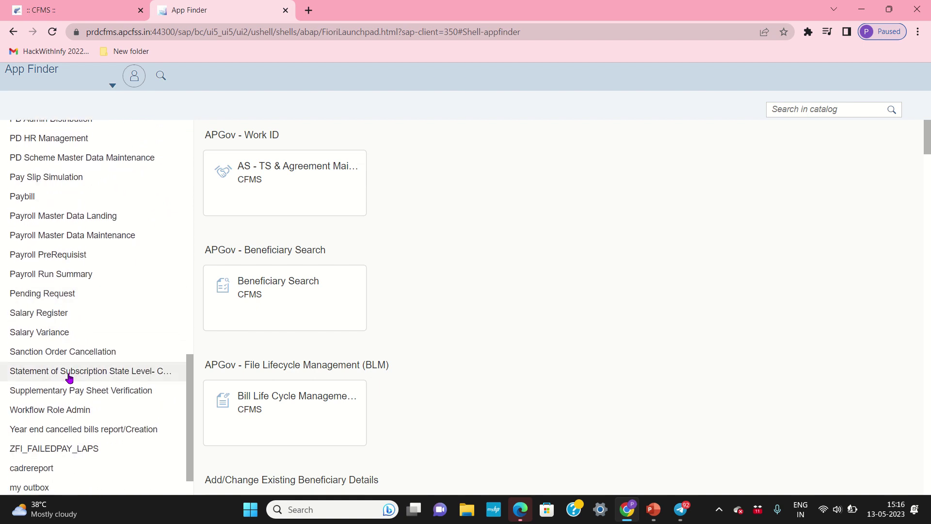
scroll(69, 377, "down", 1)
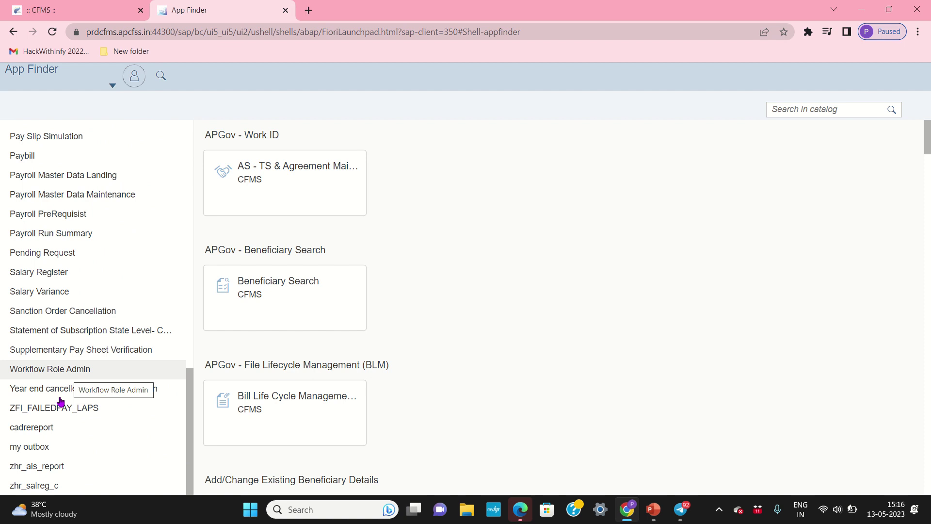
scroll(53, 448, "up", 4)
scroll(53, 447, "up", 4)
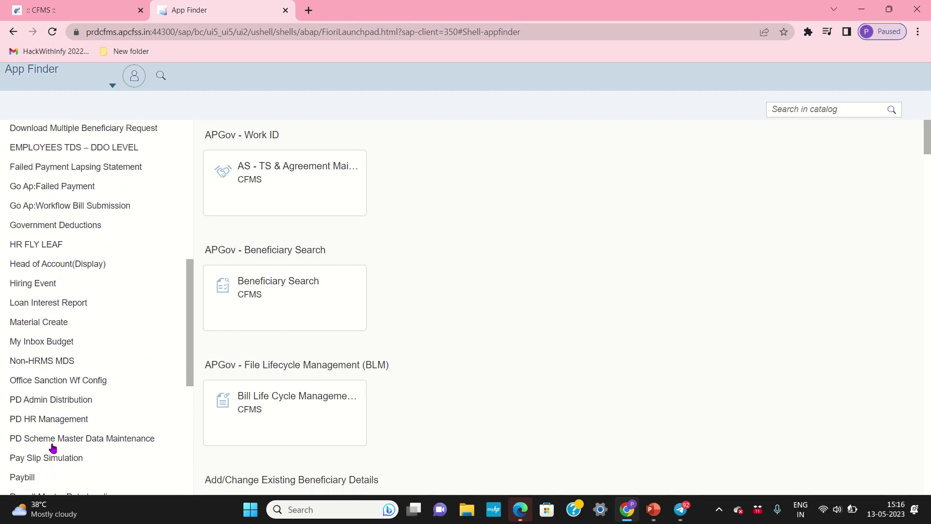
left_click(80, 382)
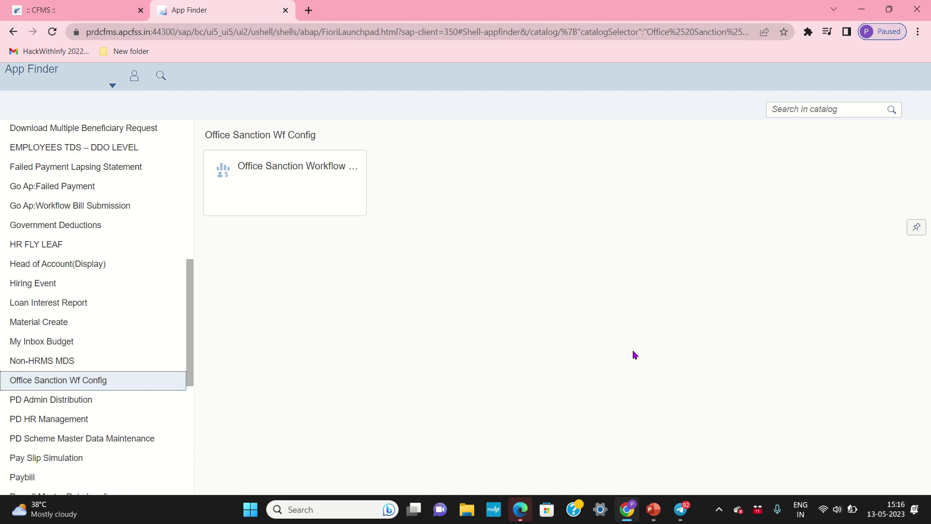
Step: Add the Office Sanction Workflow Configuration app to the Expenditure group and close the group list
left_click(917, 227)
scroll(780, 349, "down", 4)
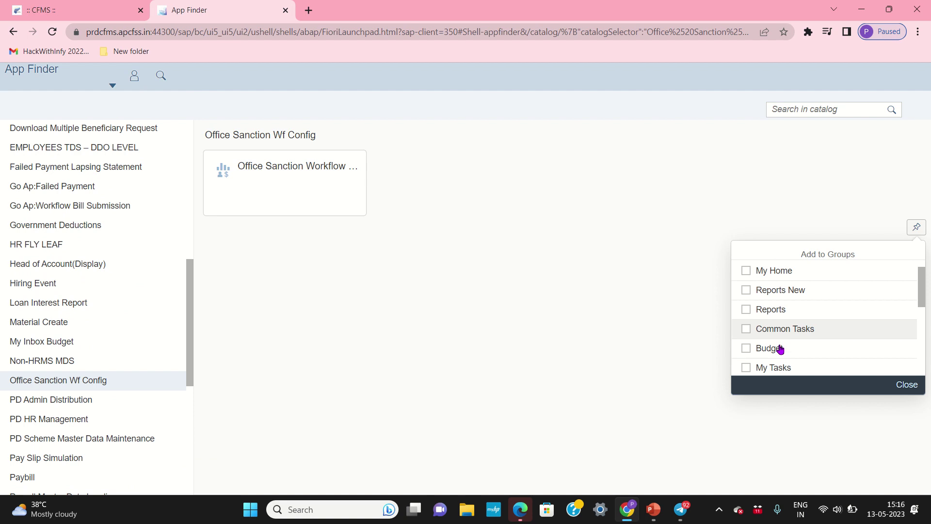
scroll(776, 350, "down", 1)
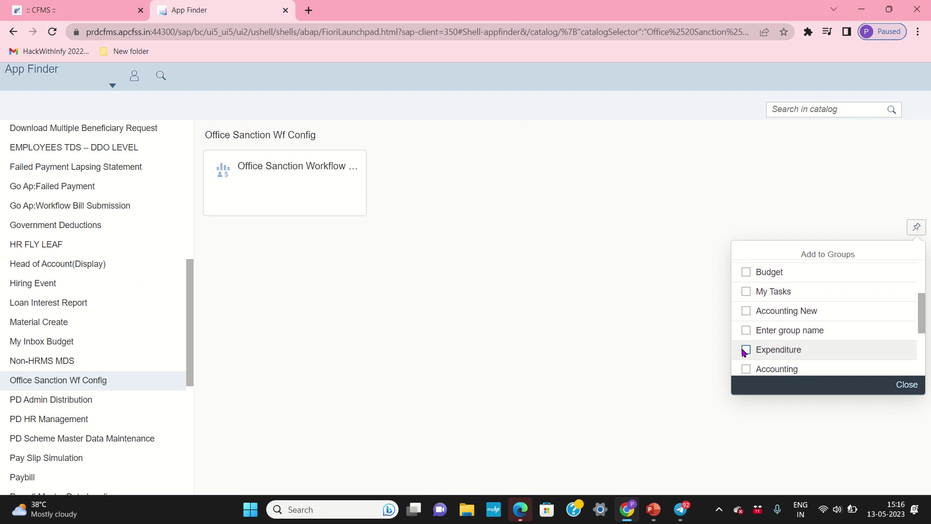
left_click(747, 350)
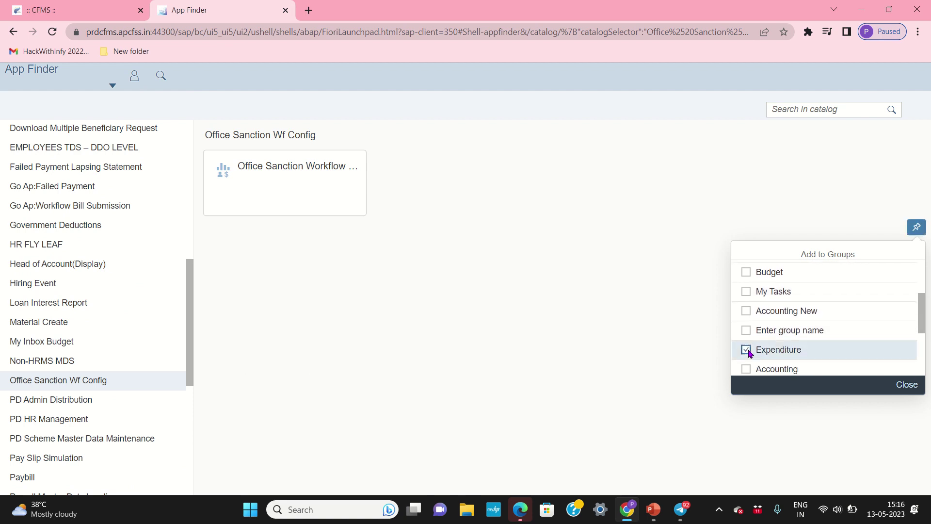
left_click(582, 436)
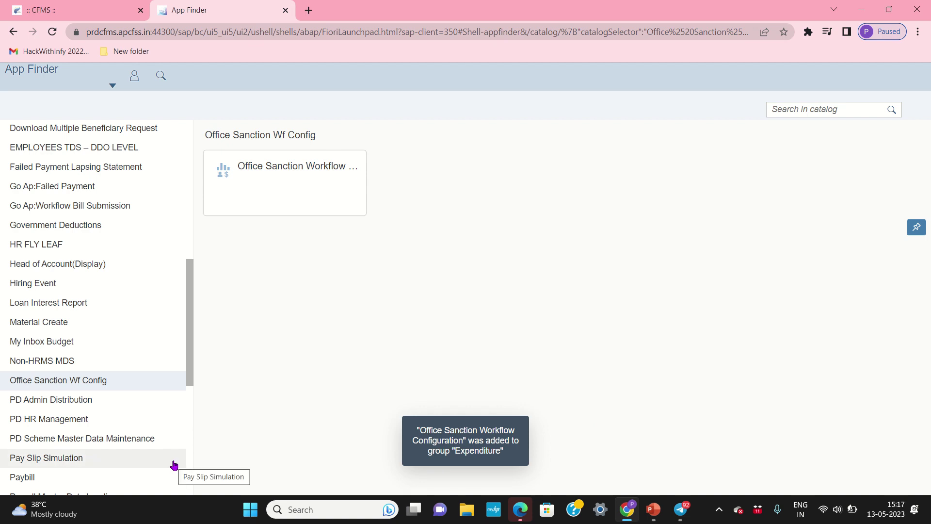
Step: Look over the remaining catalogs and go back to the launchpad home page
scroll(174, 466, "down", 6)
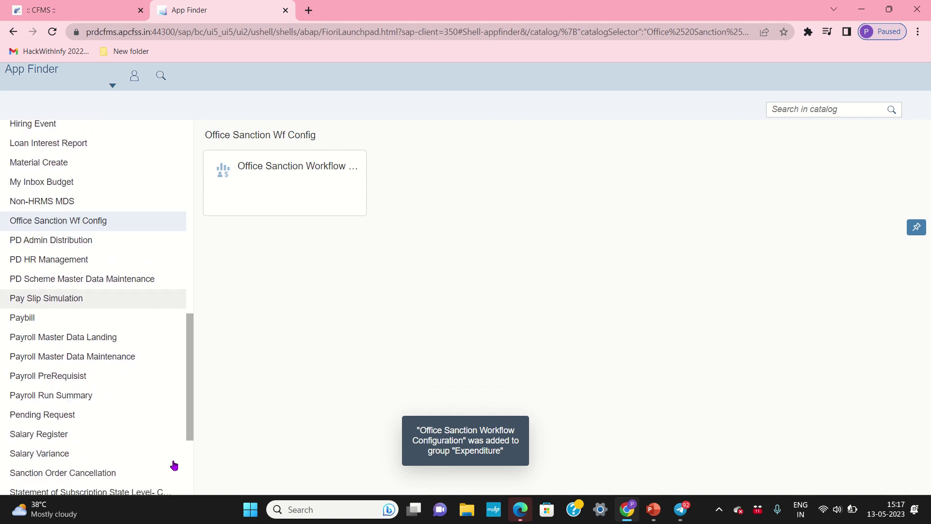
scroll(174, 466, "down", 1)
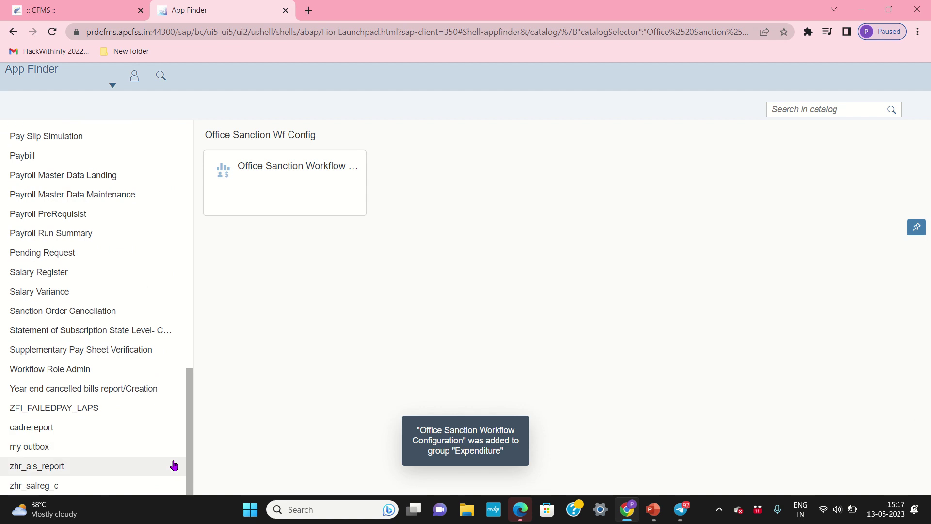
scroll(174, 466, "up", 7)
scroll(174, 465, "up", 8)
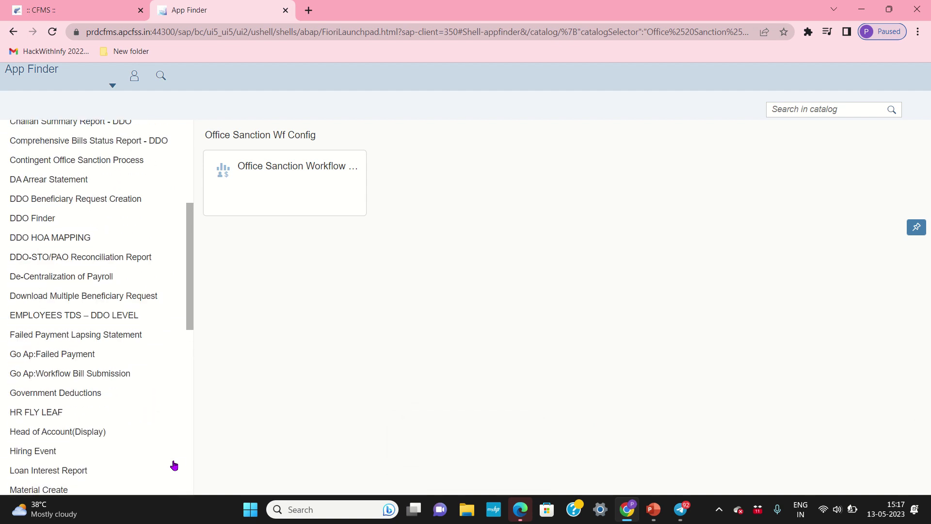
left_click(135, 85)
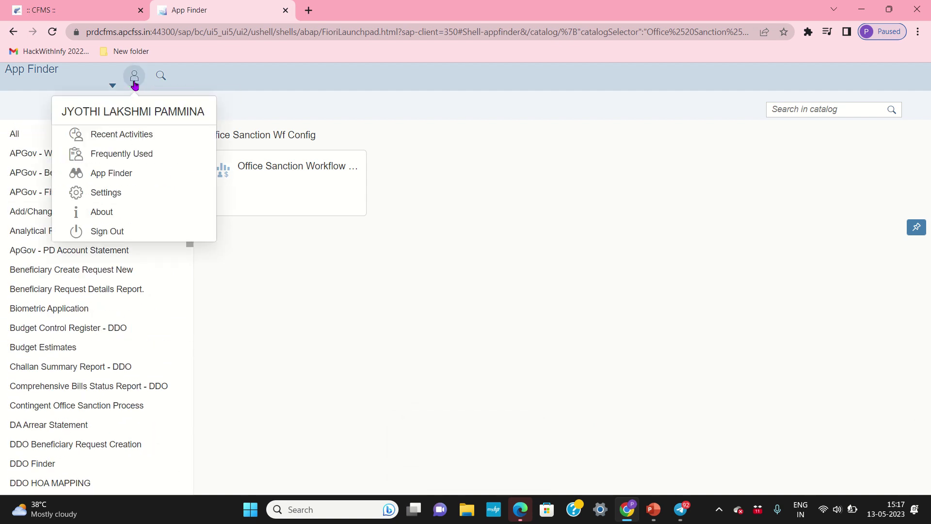
left_click(247, 298)
left_click(109, 89)
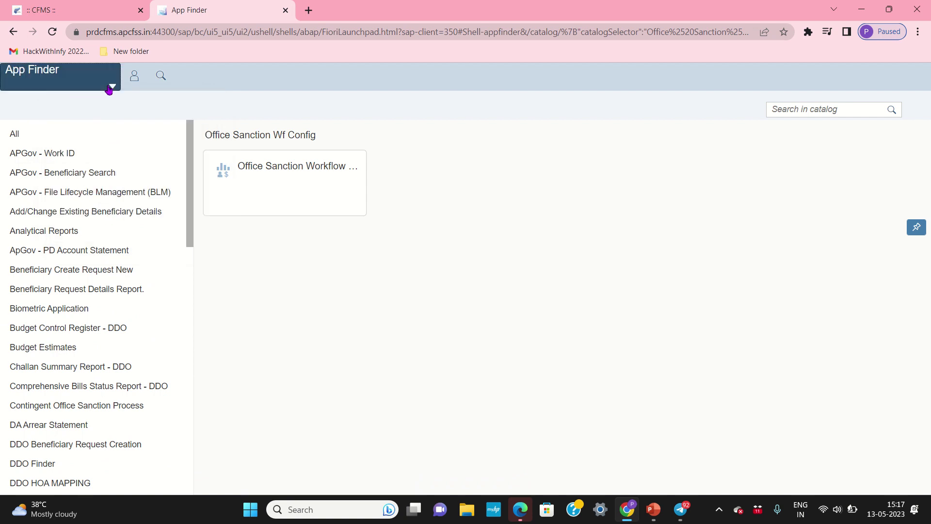
left_click(107, 103)
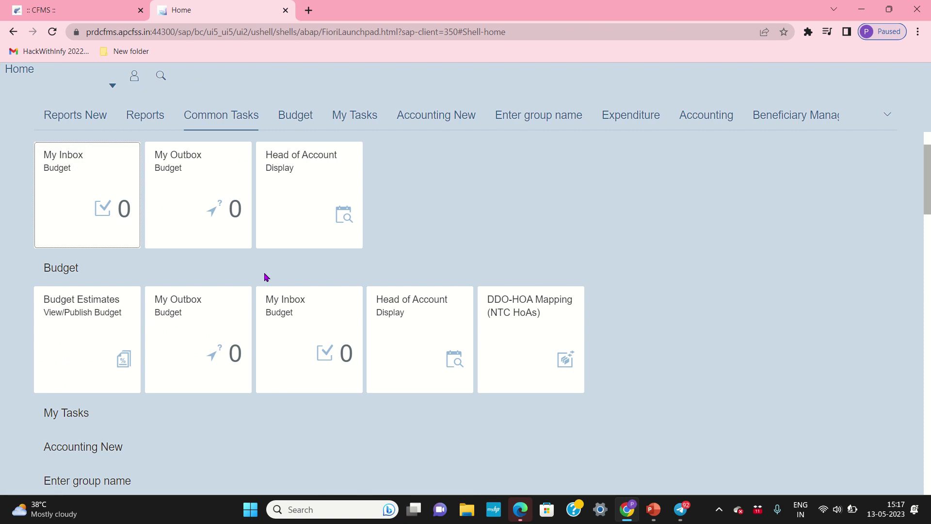
Step: Open Office Sanction Workflow Configuration from the Expenditure group and view the maker assignments for the Kedaripuram and Tulasigam Gramapanchayat offices
scroll(264, 274, "down", 6)
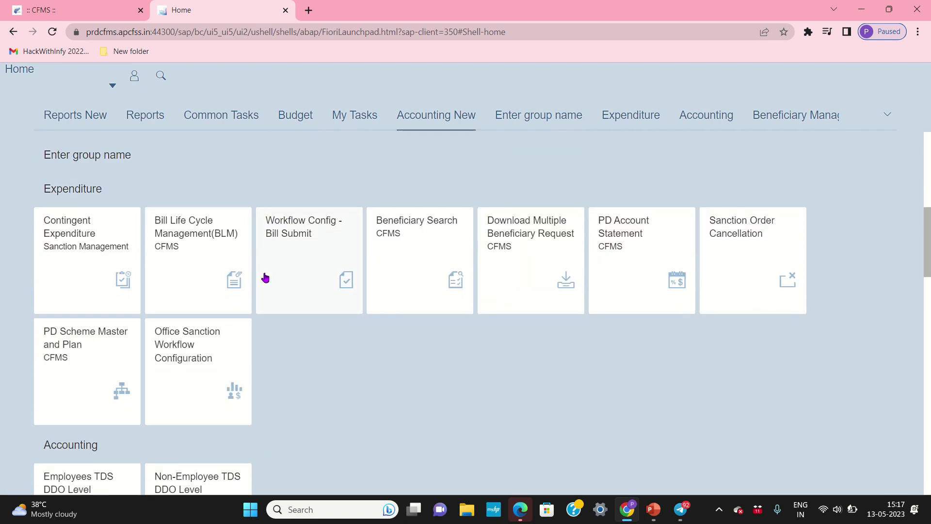
left_click(193, 380)
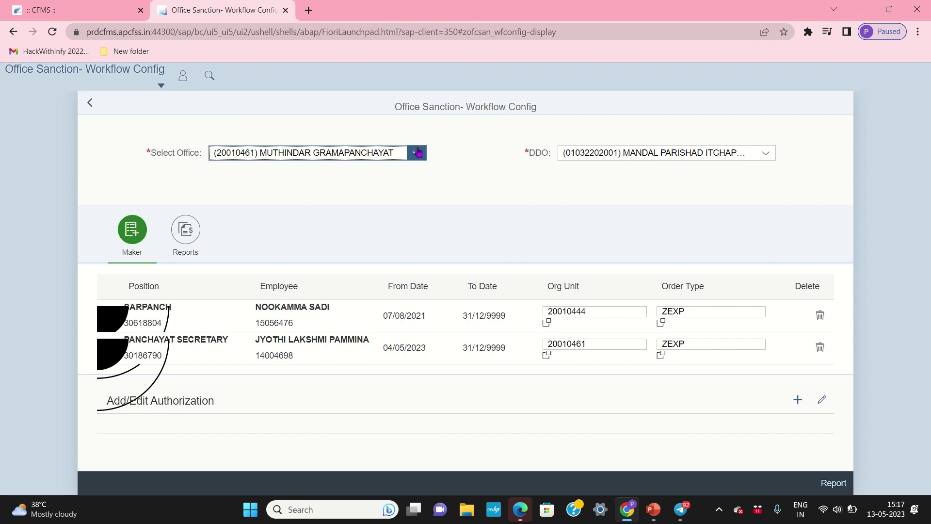
left_click(416, 153)
left_click(383, 208)
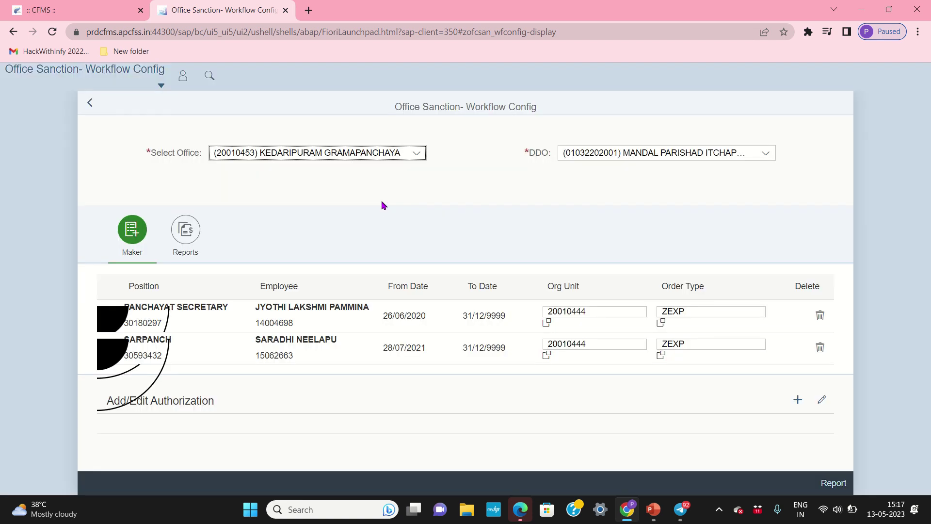
left_click(416, 152)
left_click(392, 227)
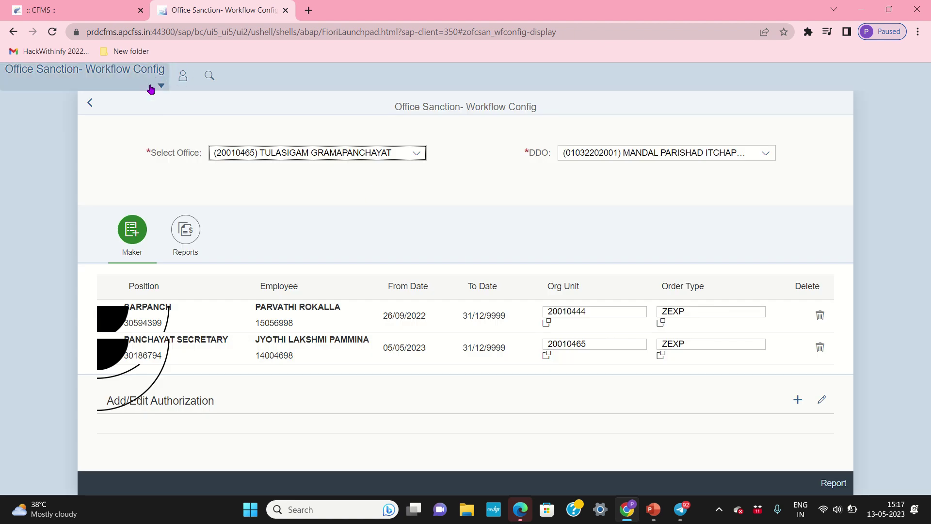
Step: Return to the home page, open Workflow Config - Bill Submit and review its Submitter, Maker and Applications assignments
left_click(90, 102)
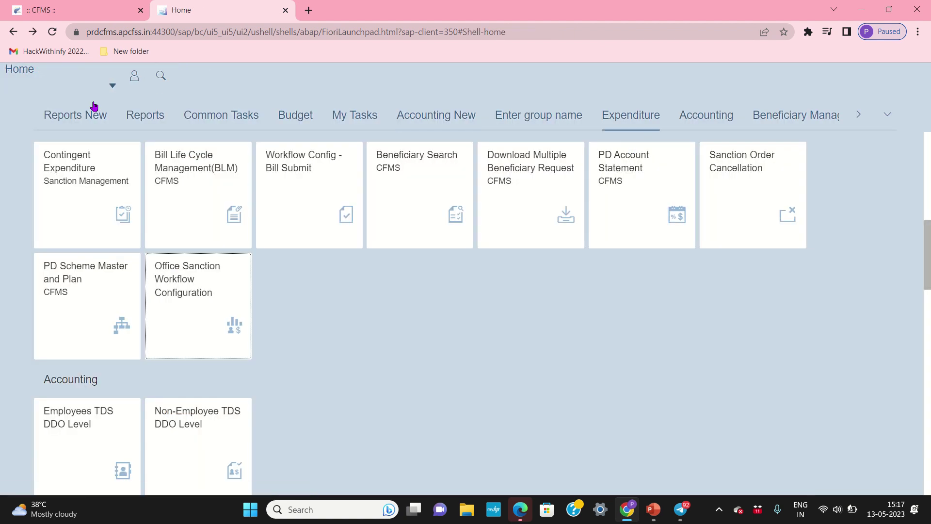
left_click(308, 199)
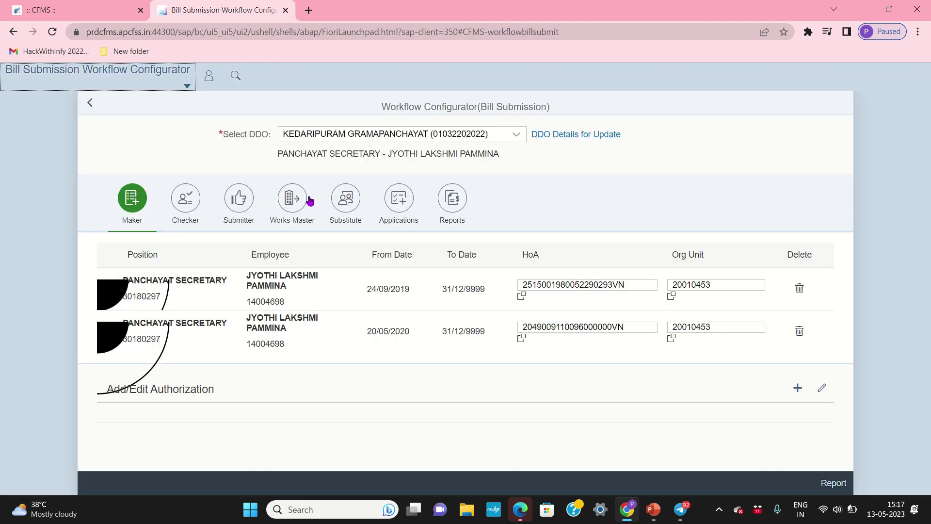
left_click(240, 211)
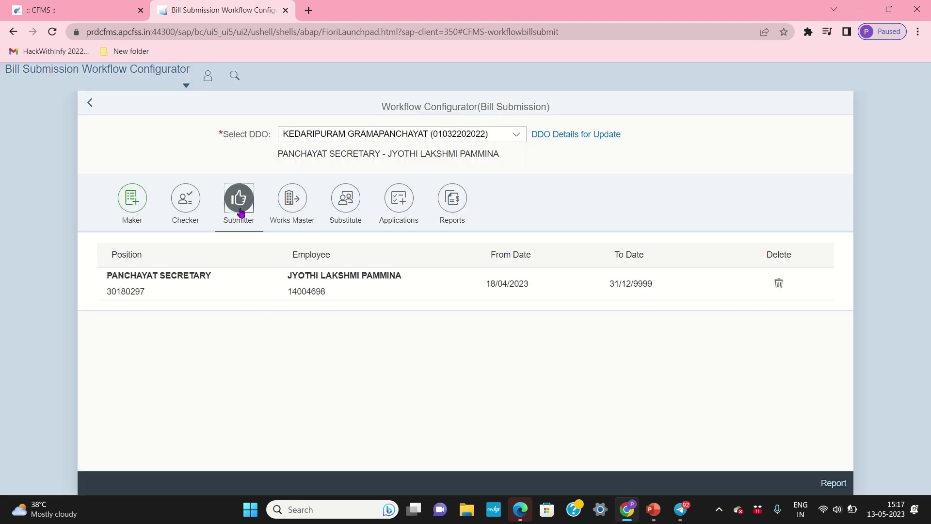
left_click(131, 204)
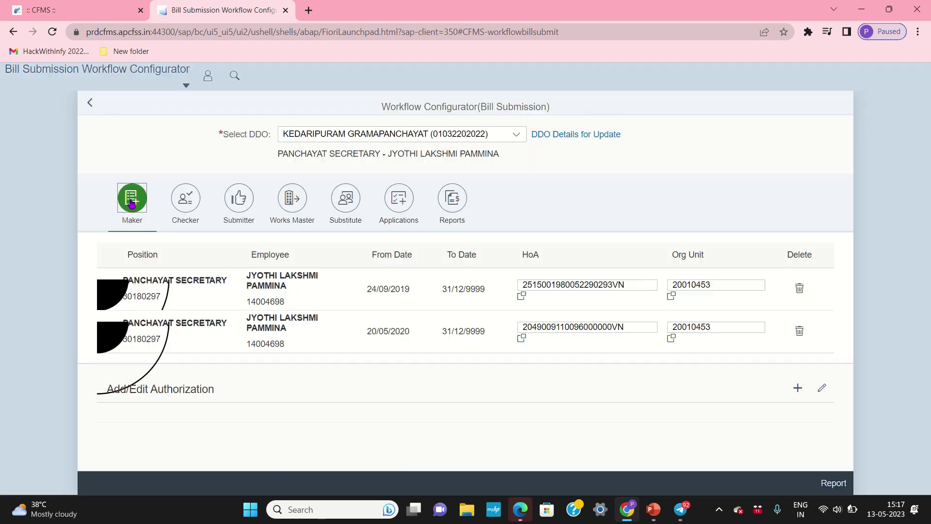
left_click(390, 208)
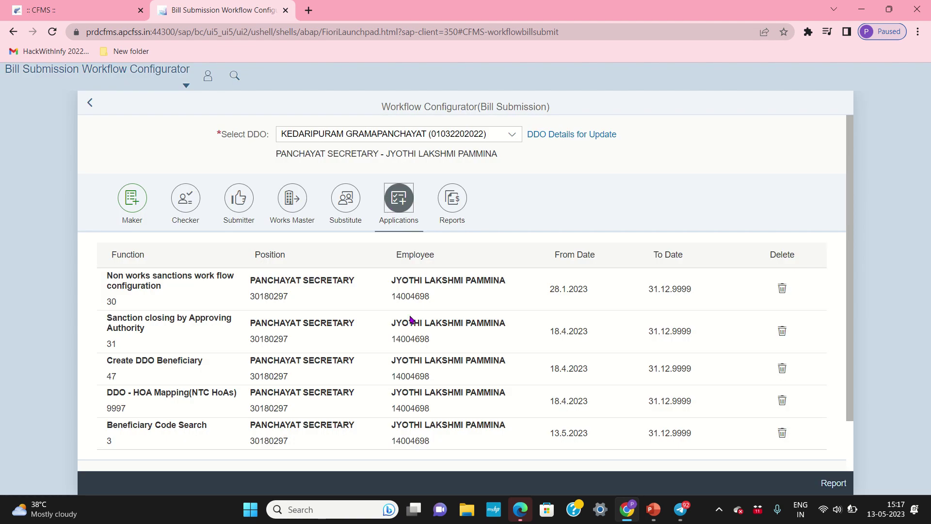
Step: Start a new authorization under Applications and examine the list of available functions, closing it without choosing one
scroll(412, 330, "down", 1)
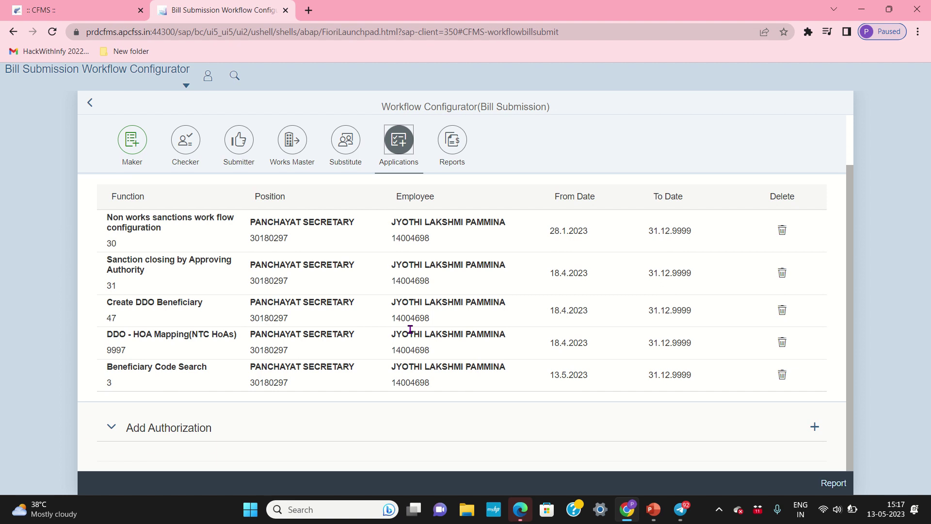
left_click(816, 429)
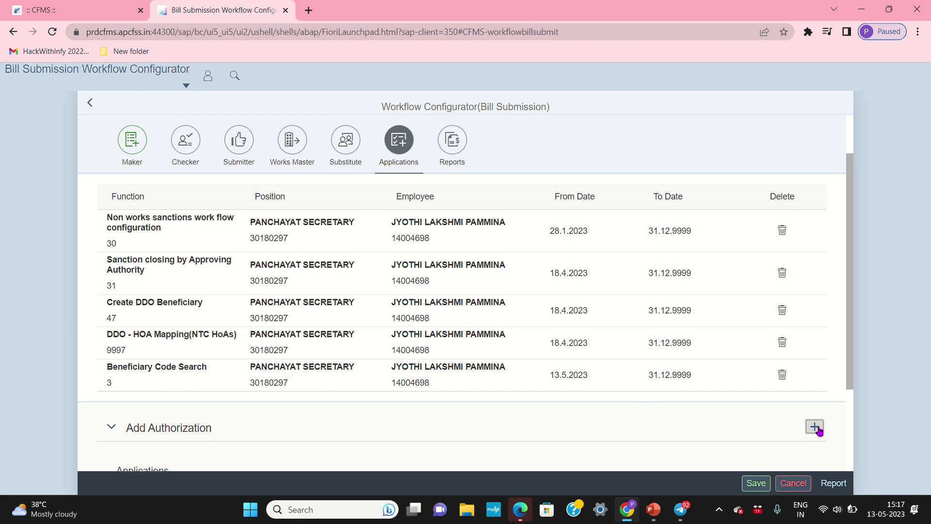
scroll(538, 354, "down", 2)
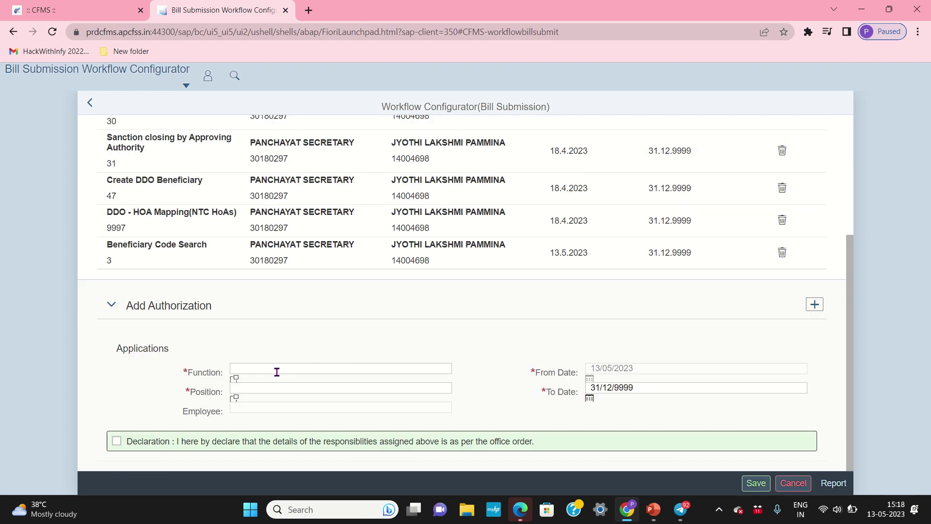
left_click(234, 380)
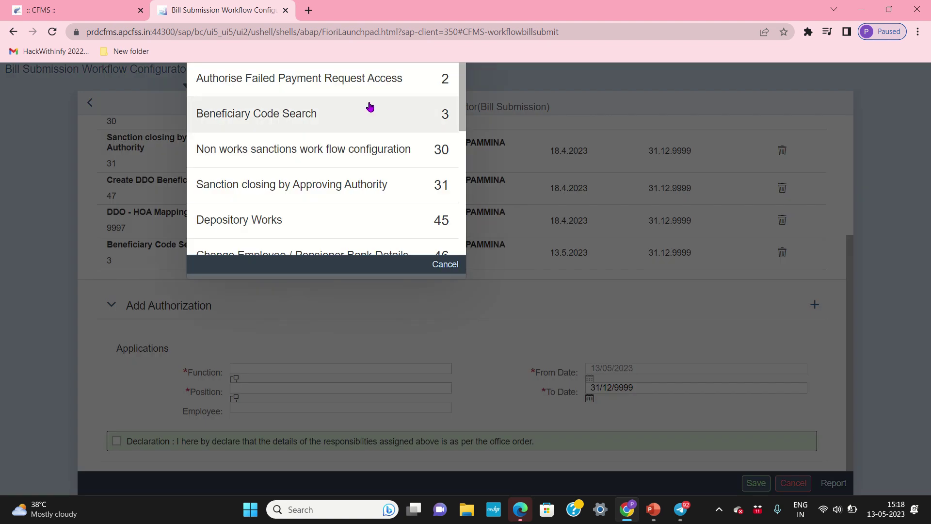
scroll(370, 107, "down", 5)
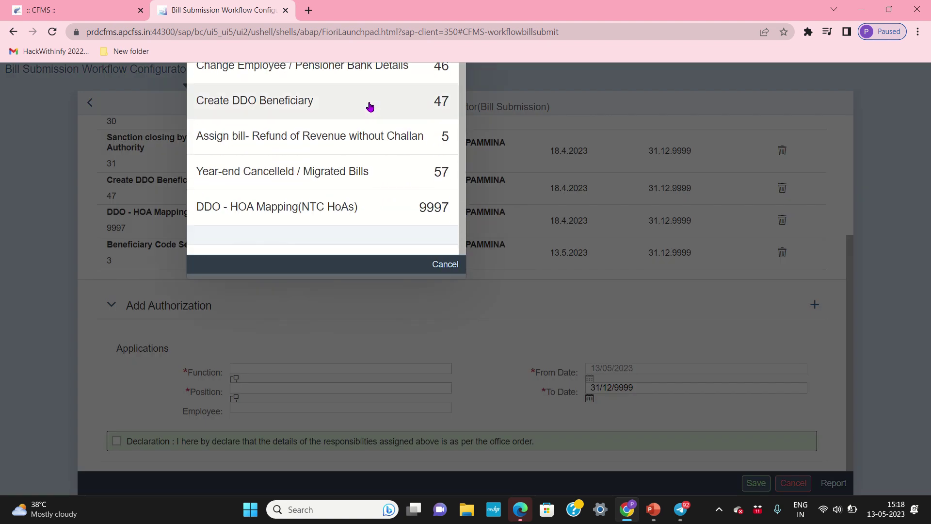
scroll(370, 106, "up", 5)
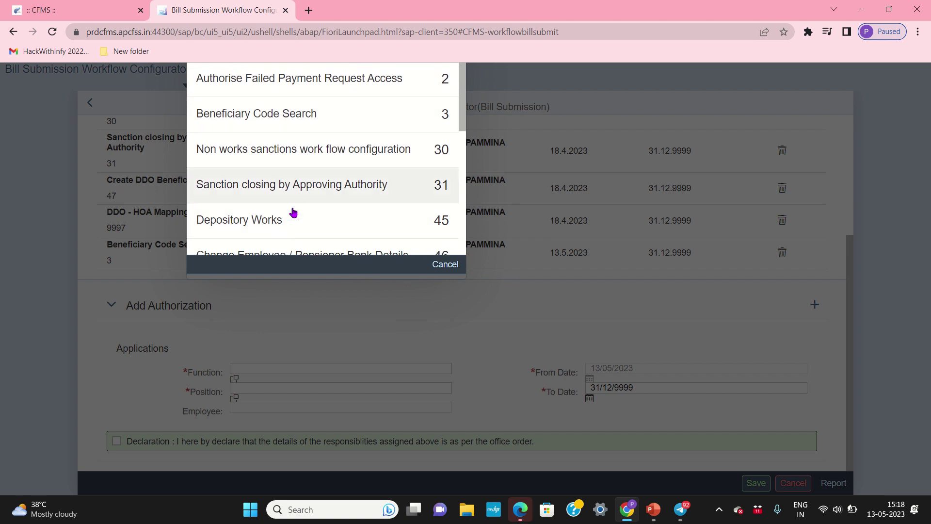
scroll(307, 224, "down", 2)
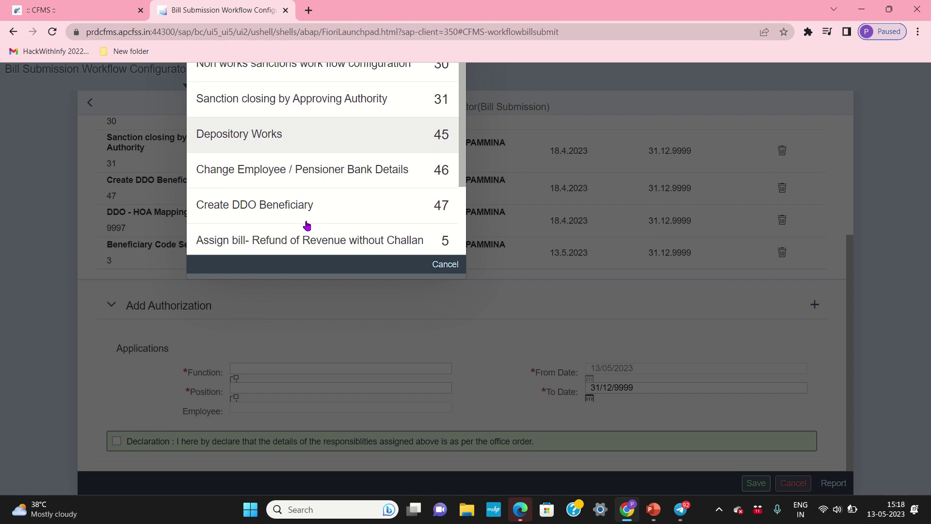
scroll(307, 225, "up", 4)
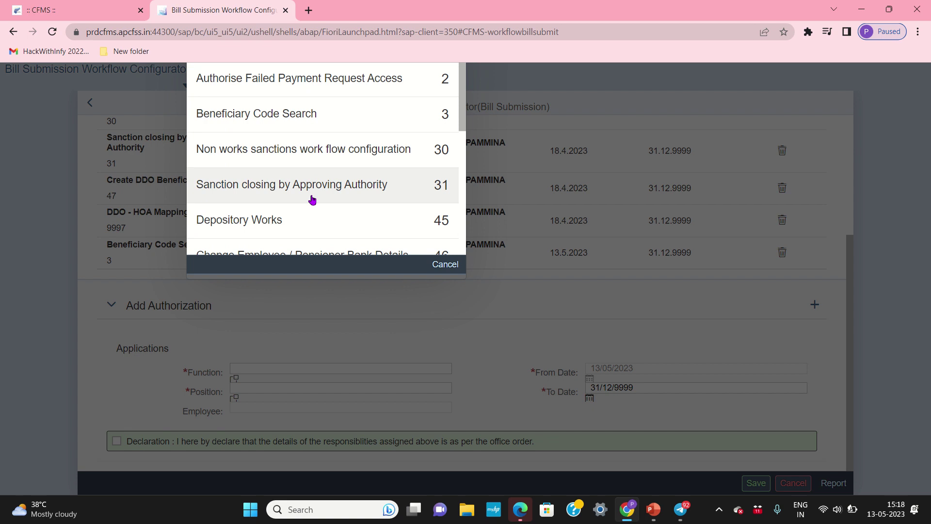
left_click(438, 263)
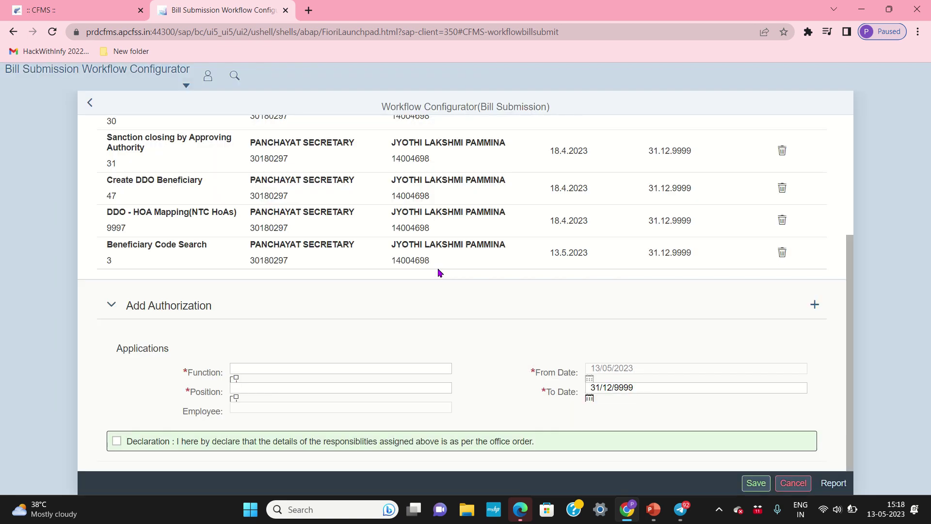
Step: Review the Applications authorizations of the Kedaripuram Gramapanchayat DDO together with the Add Authorization form below them
scroll(438, 272, "up", 4)
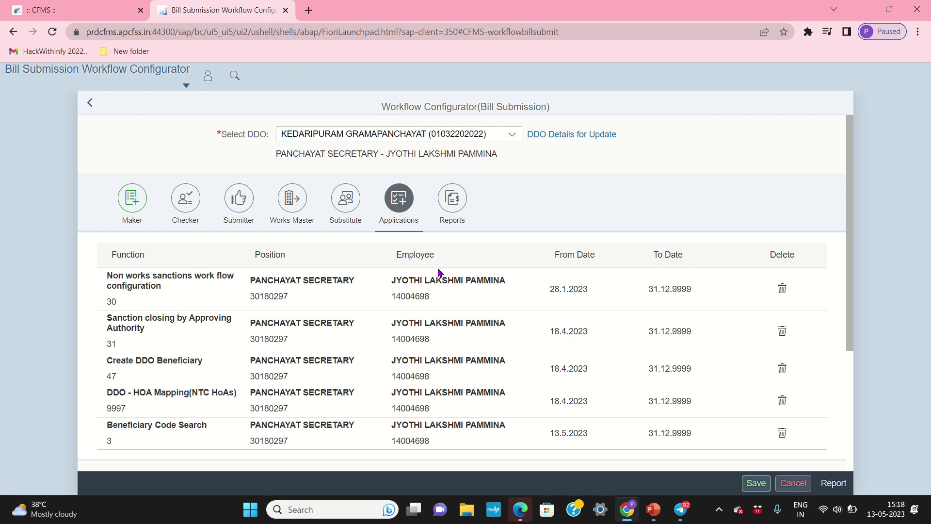
scroll(439, 273, "down", 4)
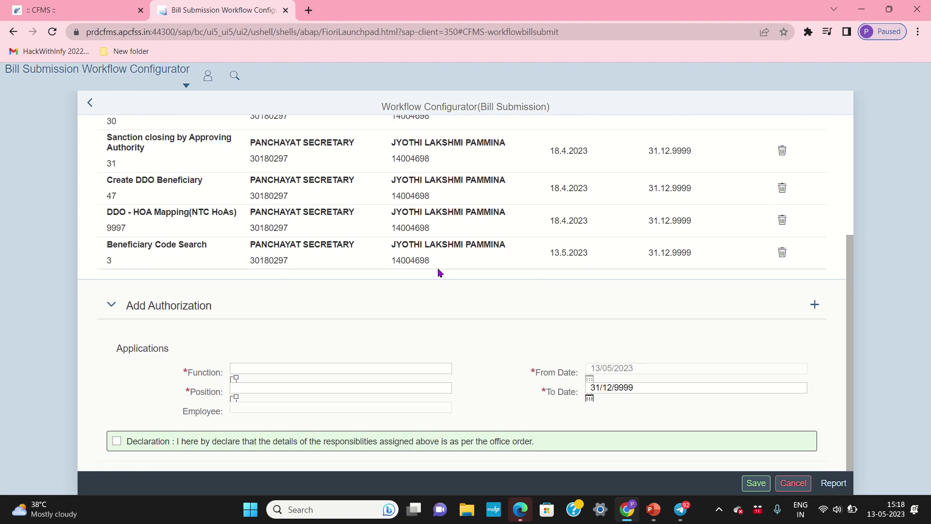
scroll(438, 272, "up", 2)
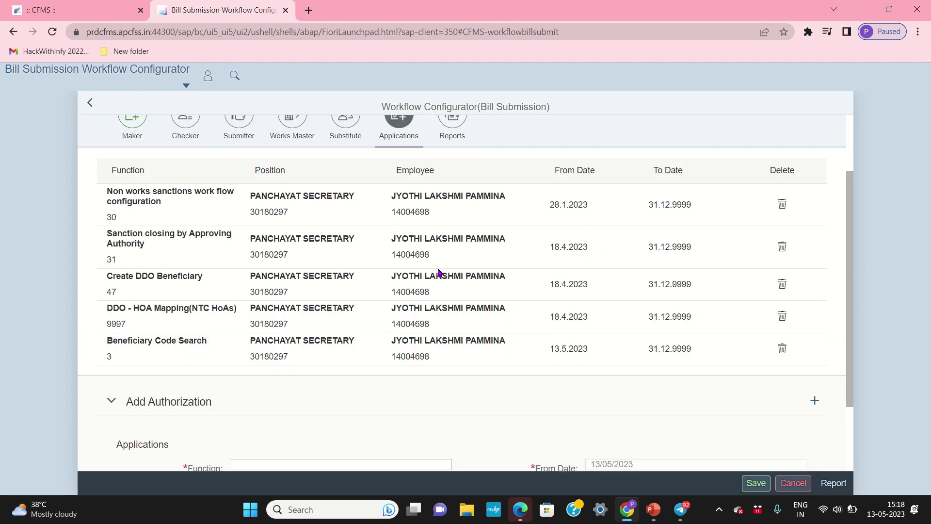
scroll(439, 273, "up", 2)
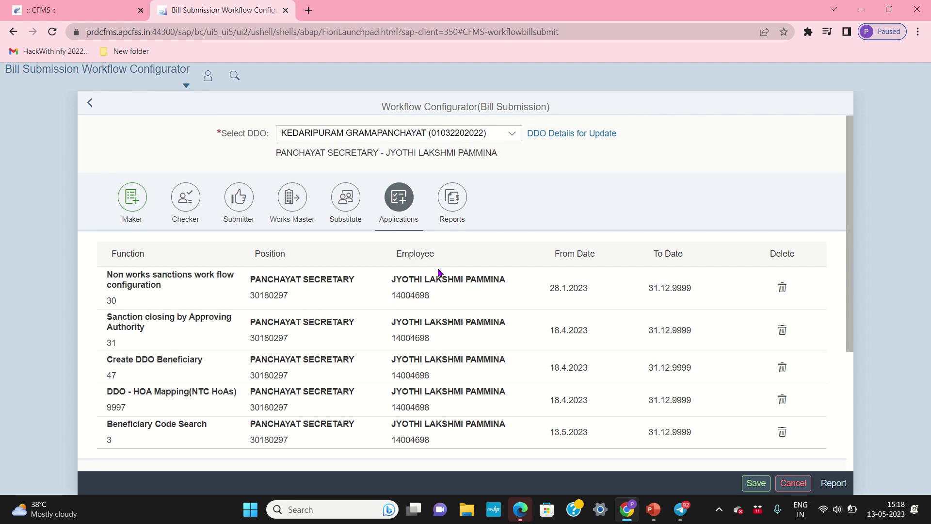
scroll(438, 272, "down", 2)
scroll(439, 272, "down", 2)
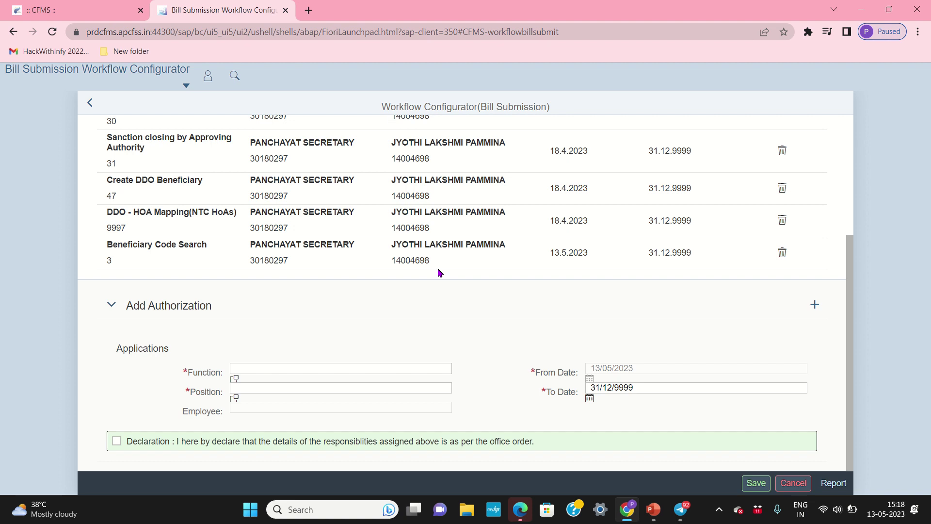
scroll(439, 273, "up", 4)
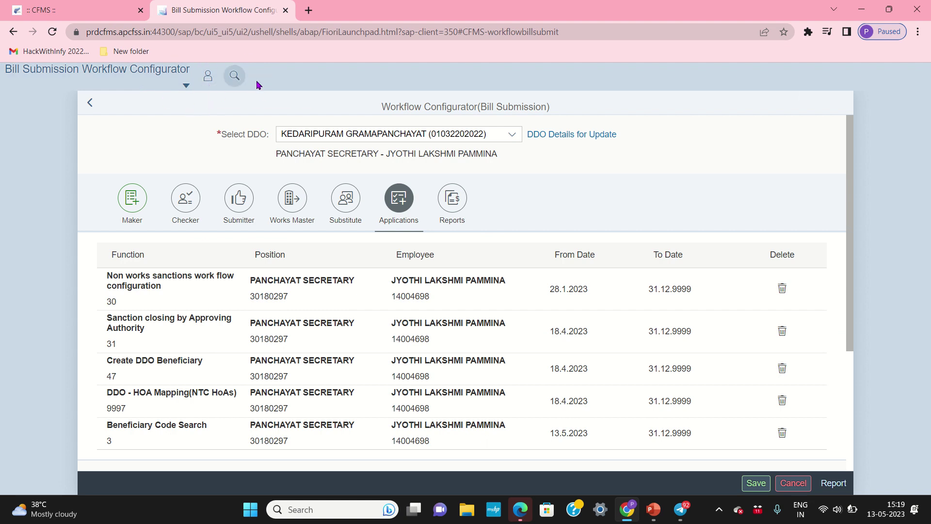
Step: Return to the home page and open Office Sanction Workflow Configuration from the Expenditure group for the Muthindar Gramapanchayat office
mouse_move(353, 5)
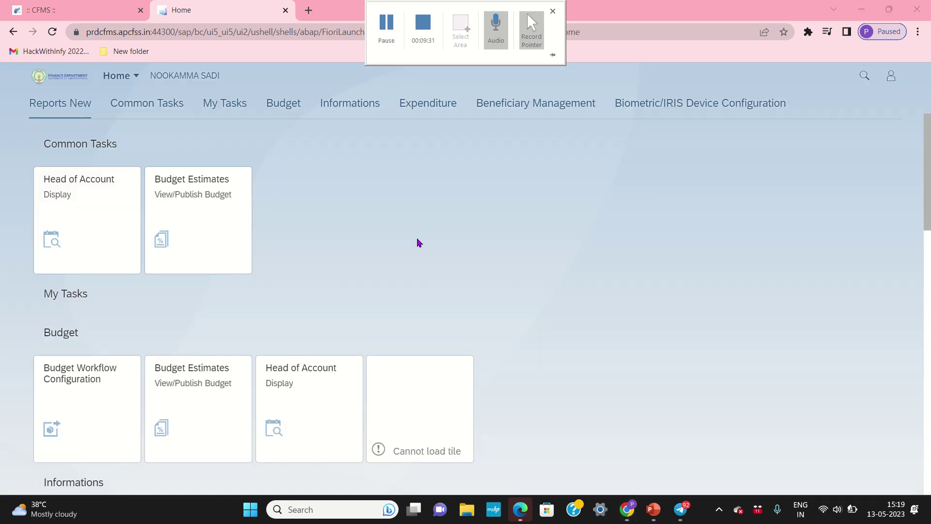
scroll(419, 243, "down", 7)
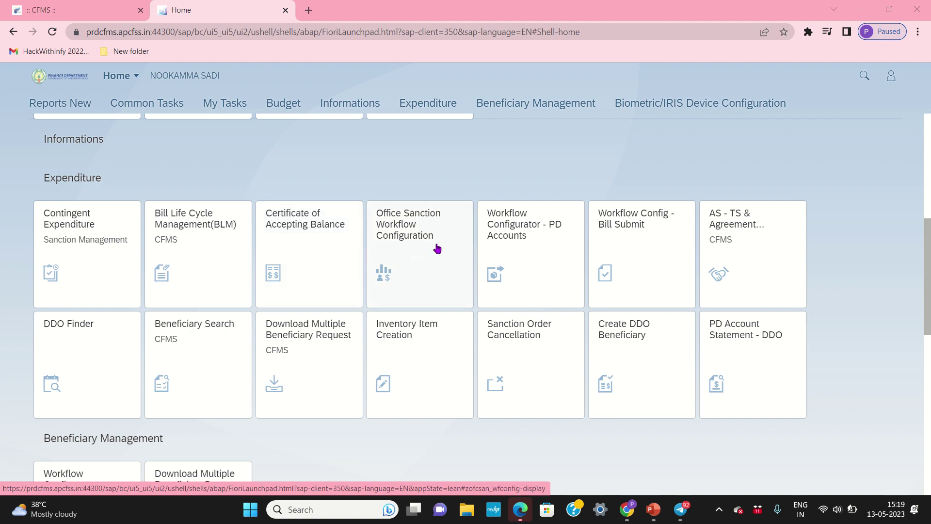
left_click(412, 253)
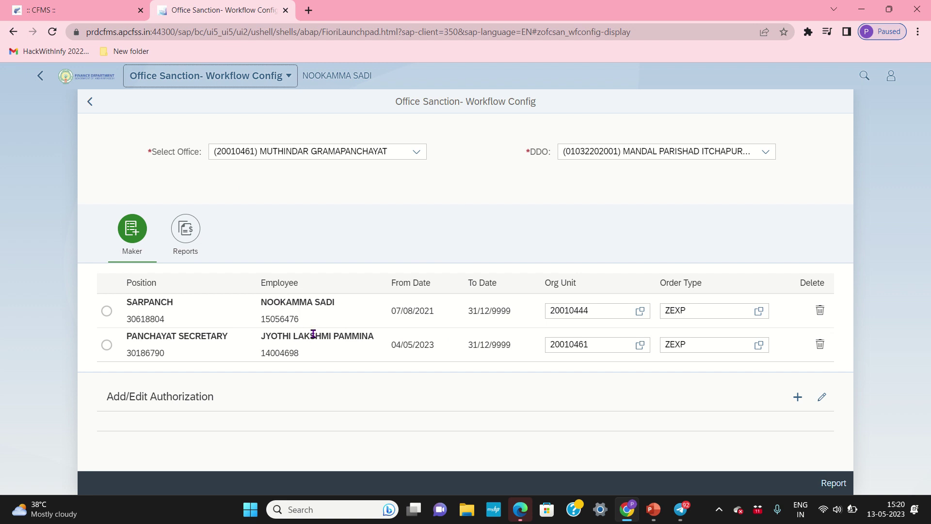
Step: Fill in a new maker authorization for Muthindar Gramapanchayat with position 30180297 Panchayat Secretary and accept the declaration
left_click(799, 402)
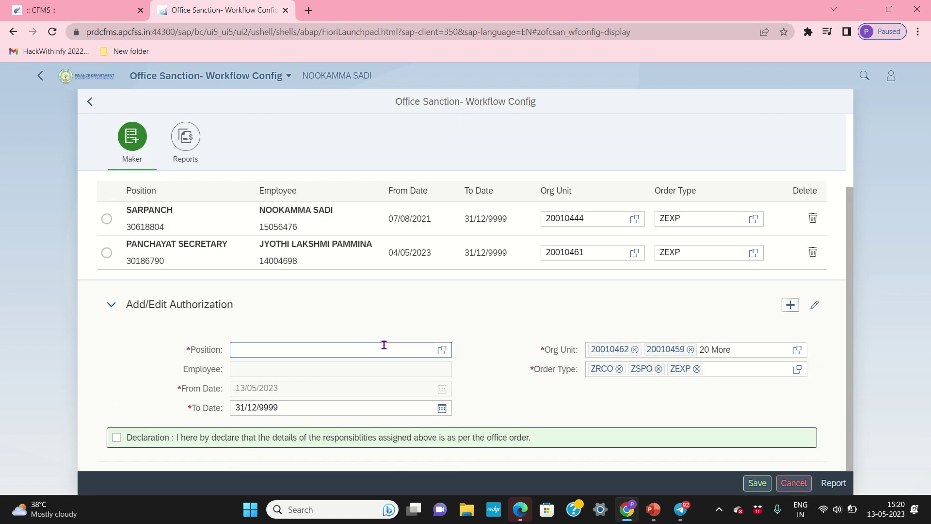
left_click(441, 350)
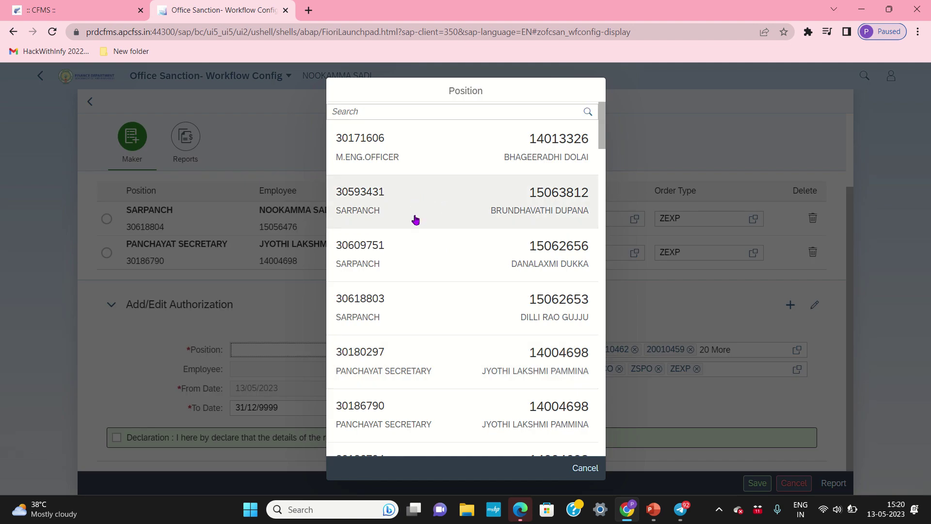
left_click(423, 379)
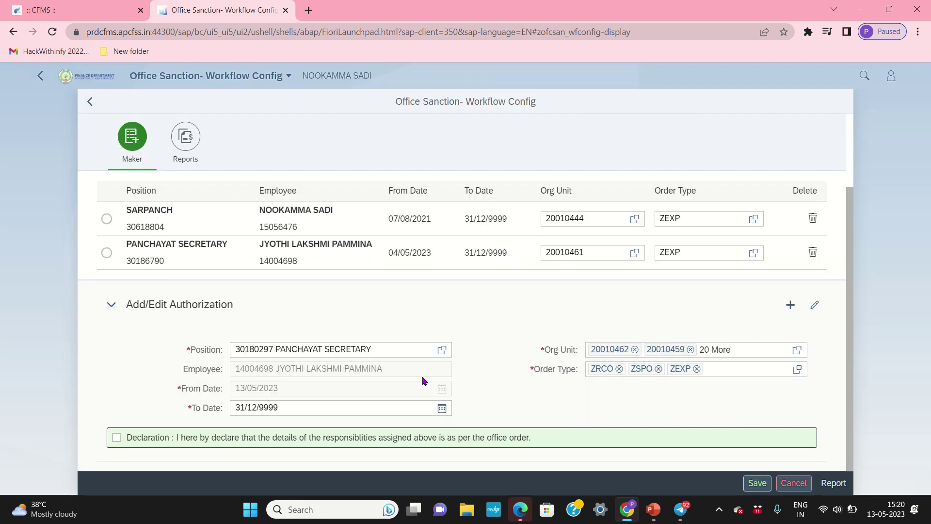
left_click(117, 438)
scroll(353, 220, "up", 2)
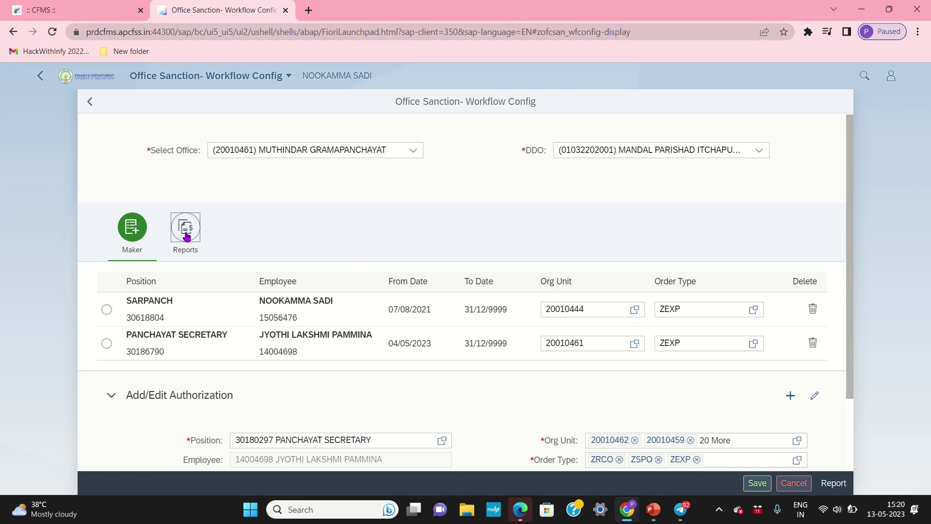
Step: Start a new Reports authorization with function 31 Sanction closing by Approving Authority, and view the available positions without choosing one
left_click(187, 237)
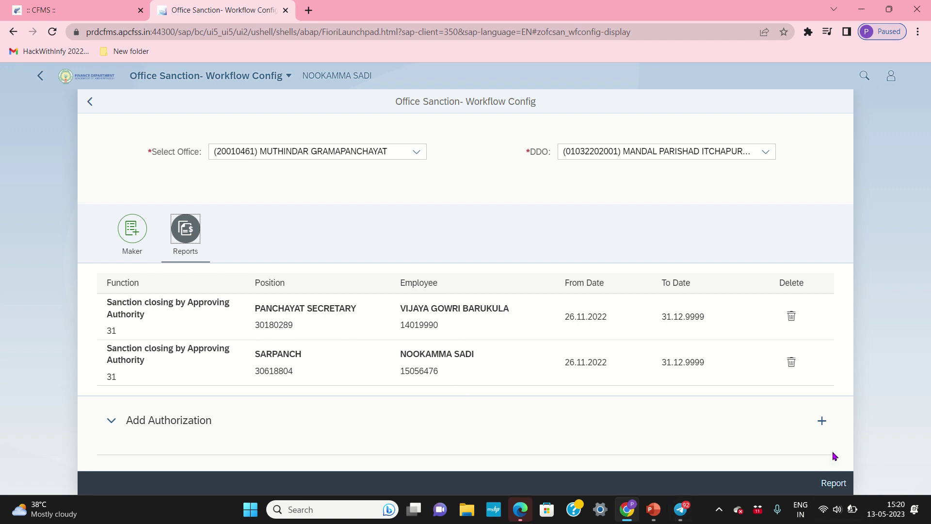
left_click(824, 423)
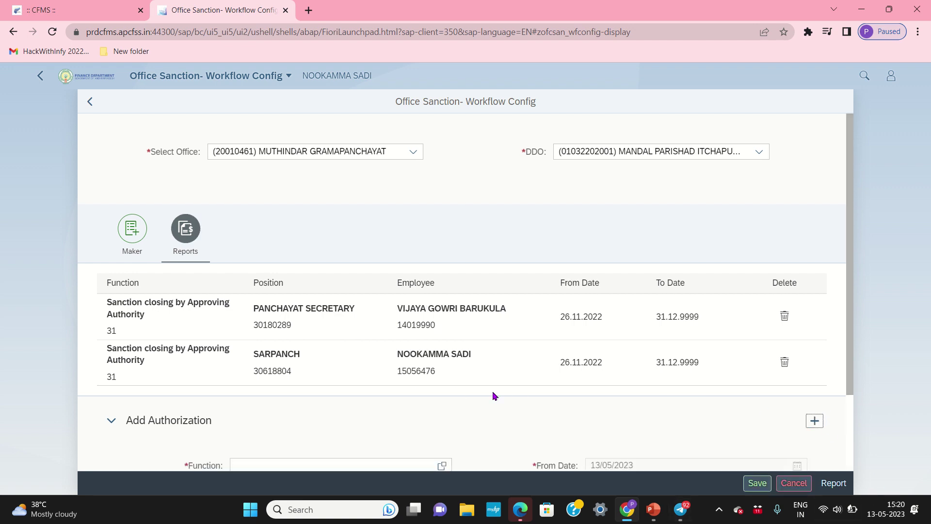
scroll(493, 396, "down", 2)
left_click(441, 369)
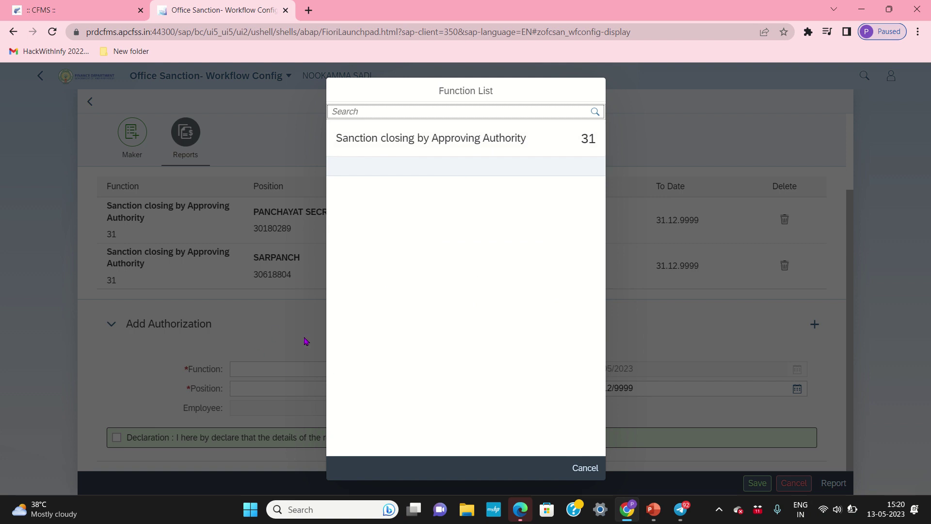
left_click(597, 468)
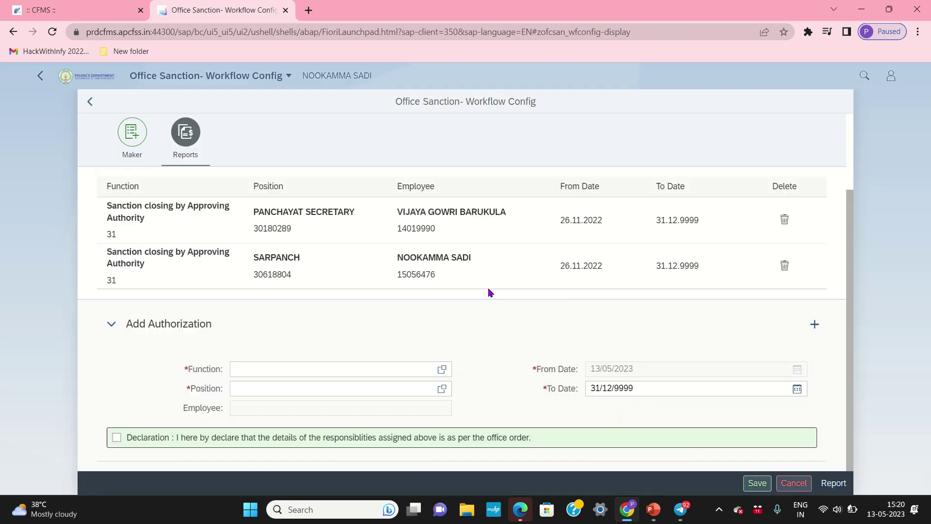
left_click(442, 369)
left_click(452, 150)
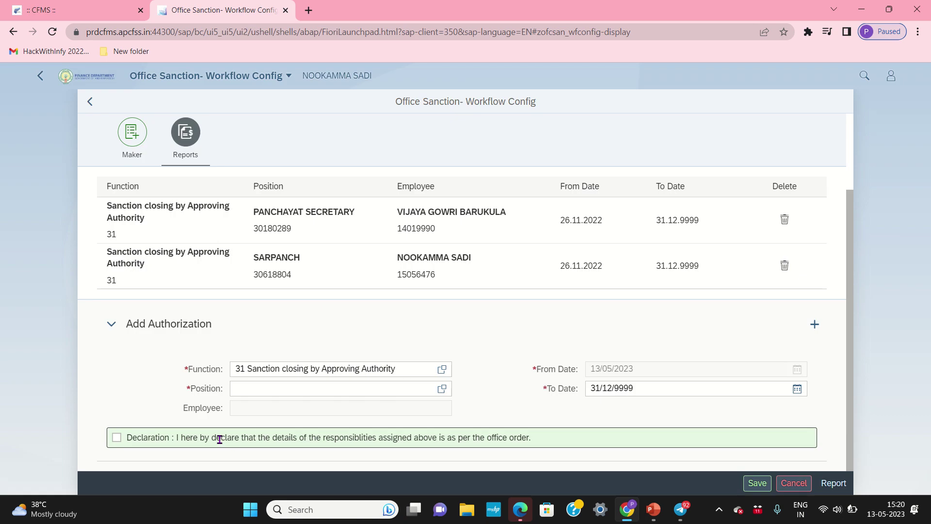
left_click(442, 389)
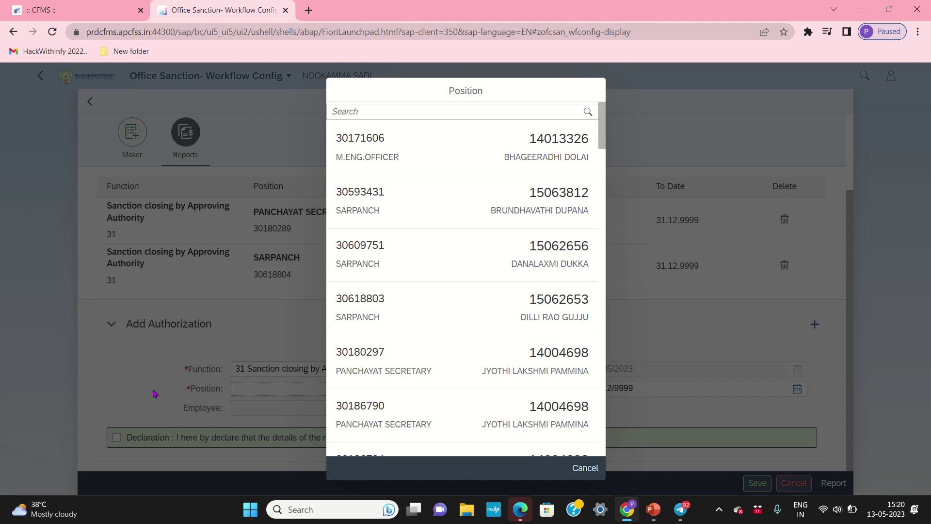
left_click(587, 468)
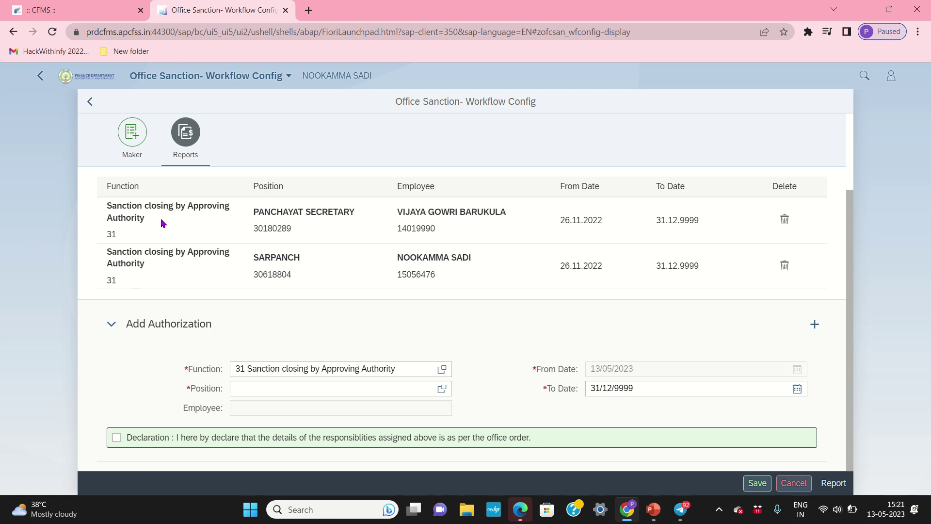
scroll(162, 223, "up", 2)
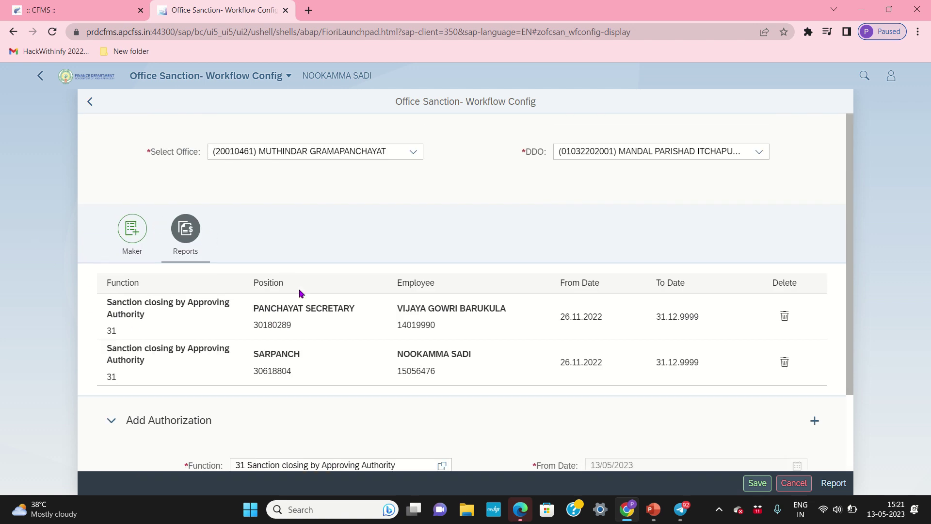
Step: Go back to the home page and open Workflow Configurator - PD Accounts for the Muthindar Gramapanchayat DDO
left_click_drag(215, 77, 209, 95)
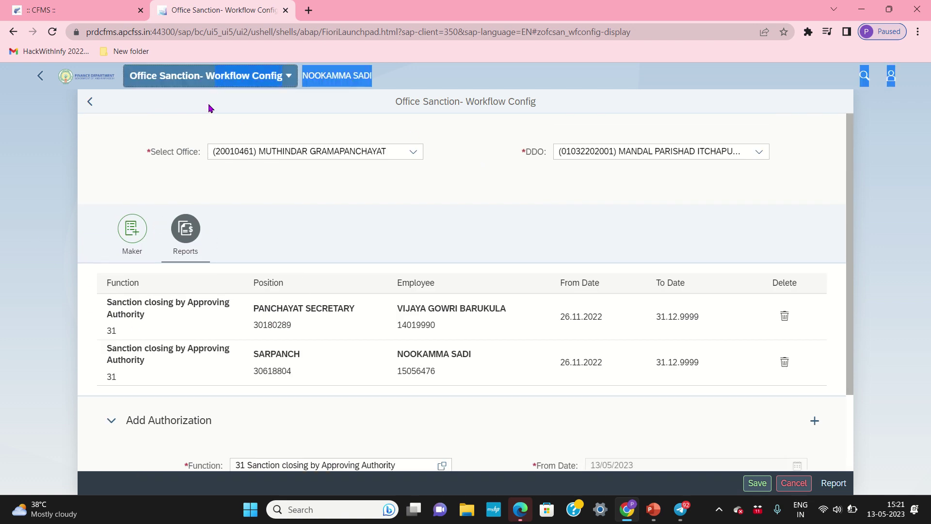
left_click(185, 80)
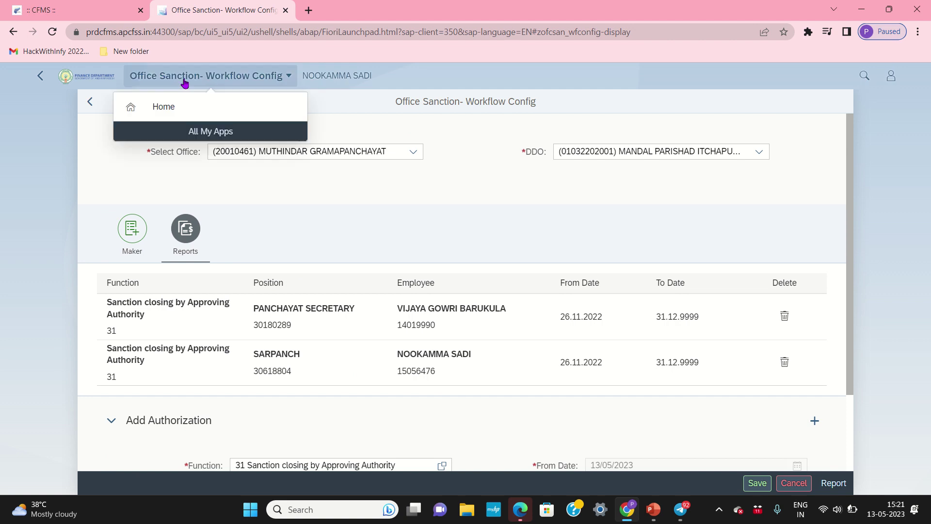
left_click(182, 107)
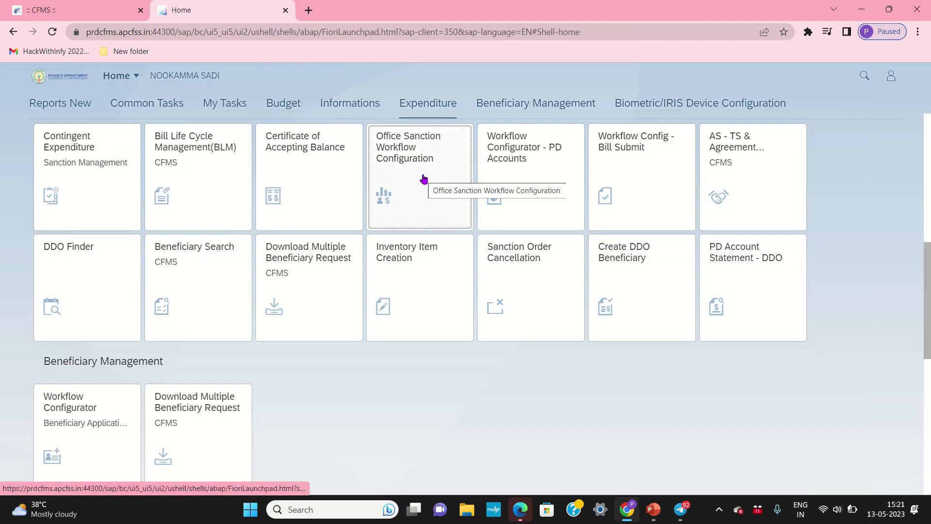
left_click(527, 176)
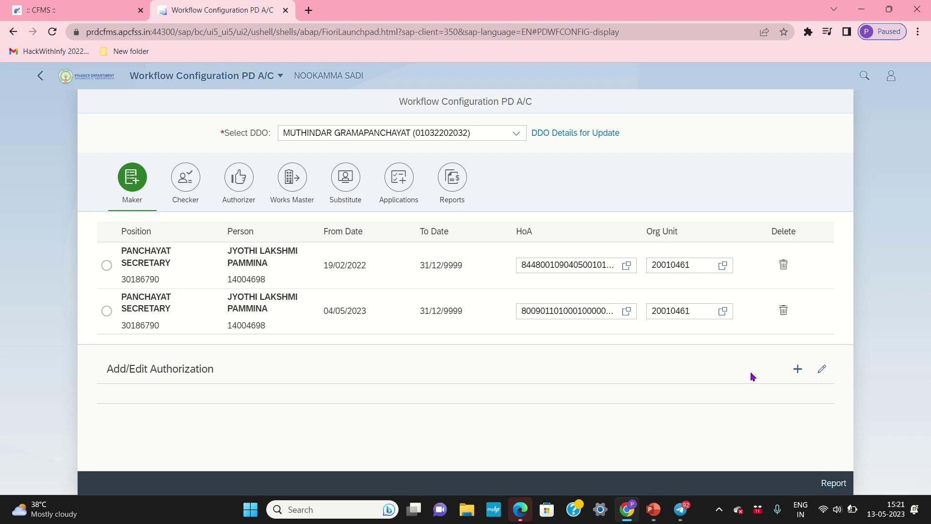
Step: Fill in a new PD account maker authorization with position 30186790 Panchayat Secretary and accept the declaration
left_click(798, 370)
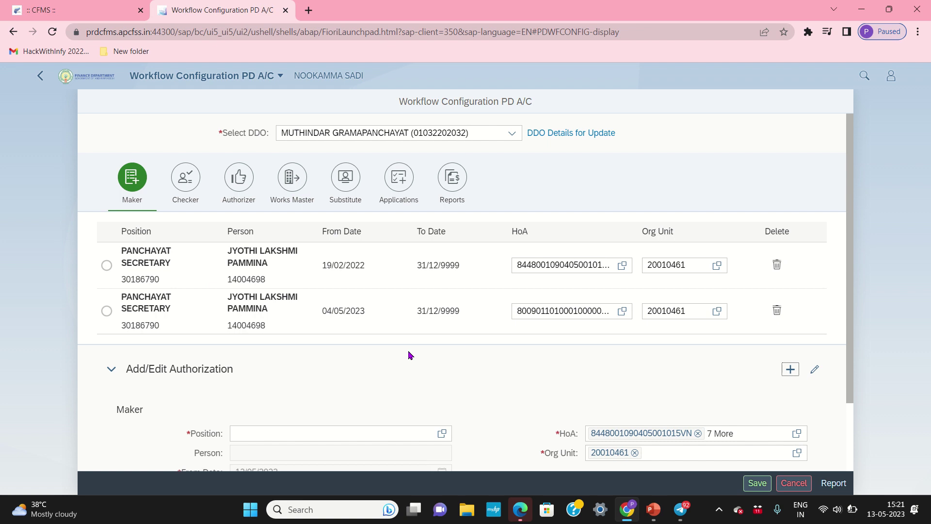
scroll(410, 356, "down", 2)
left_click(441, 350)
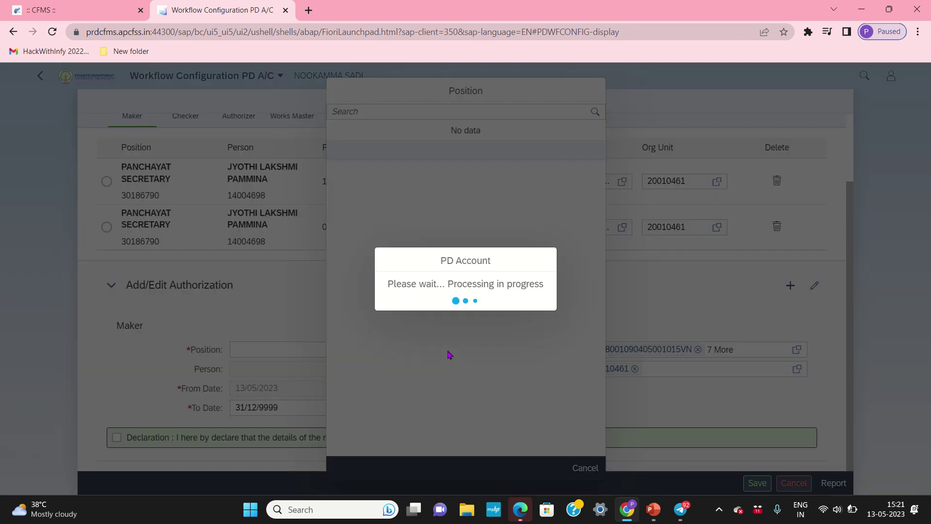
left_click(445, 164)
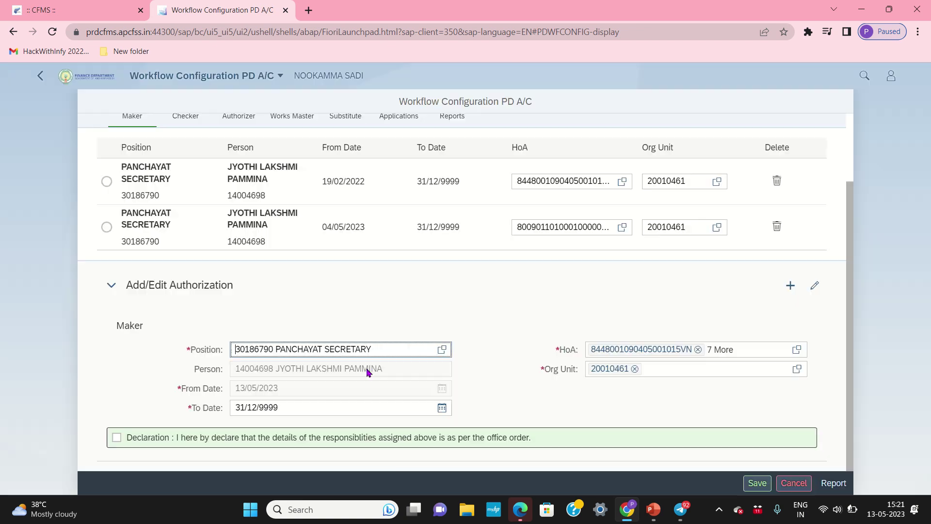
left_click(117, 437)
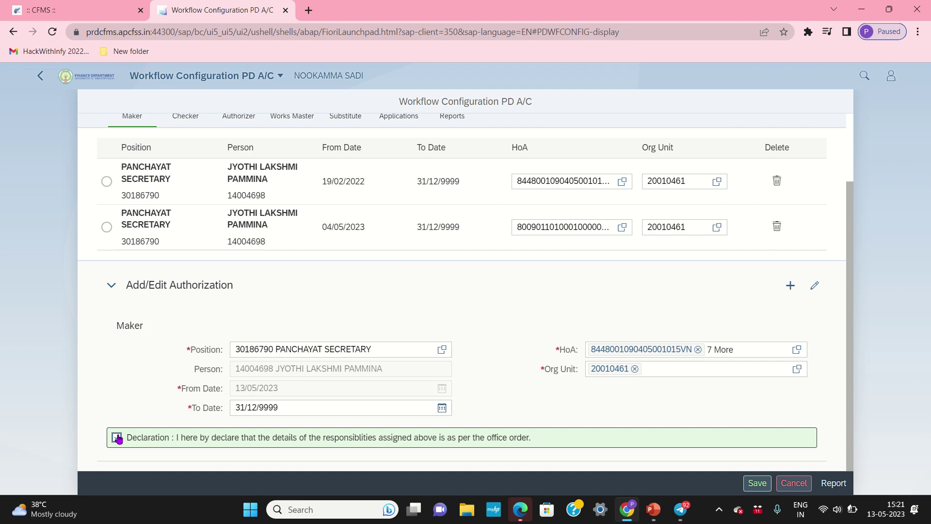
scroll(294, 264, "up", 3)
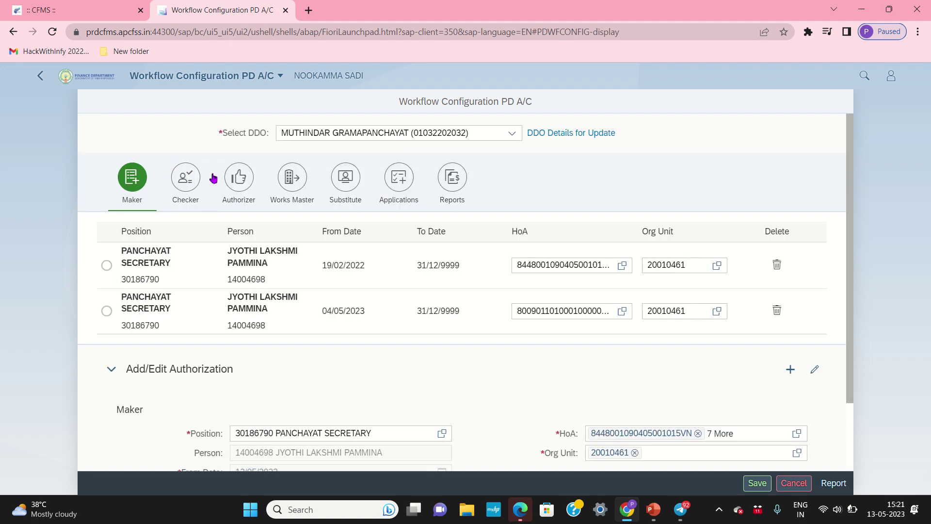
Step: Delete the existing Sarpanch authorization from the PD account authorizers and confirm the deletion
left_click(250, 182)
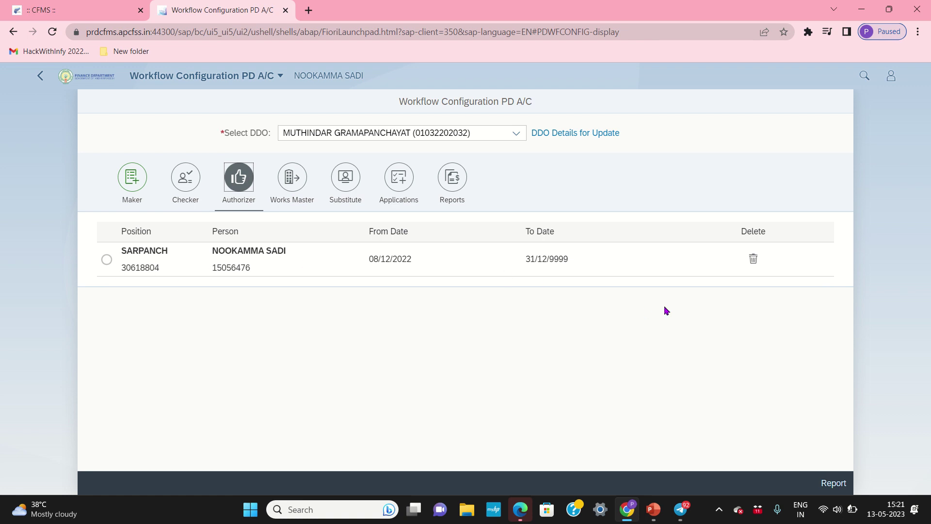
left_click_drag(666, 311, 223, 343)
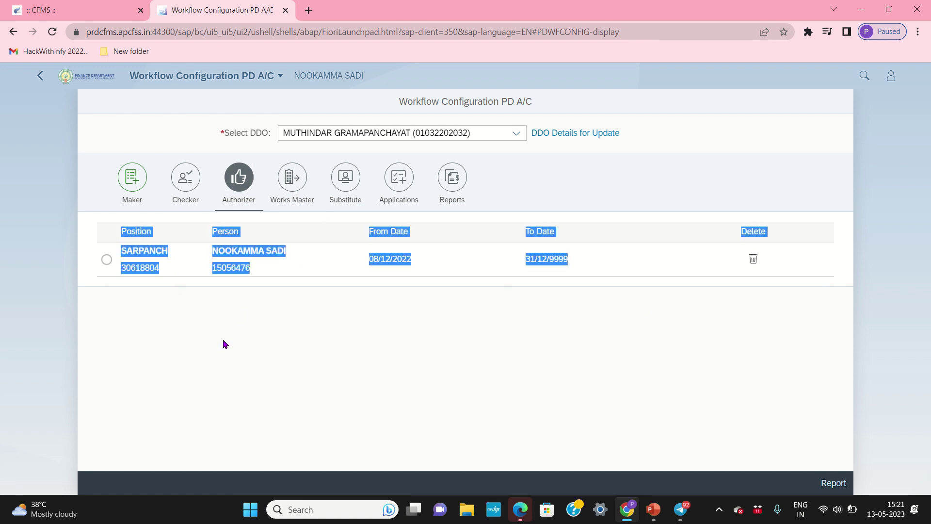
left_click(224, 343)
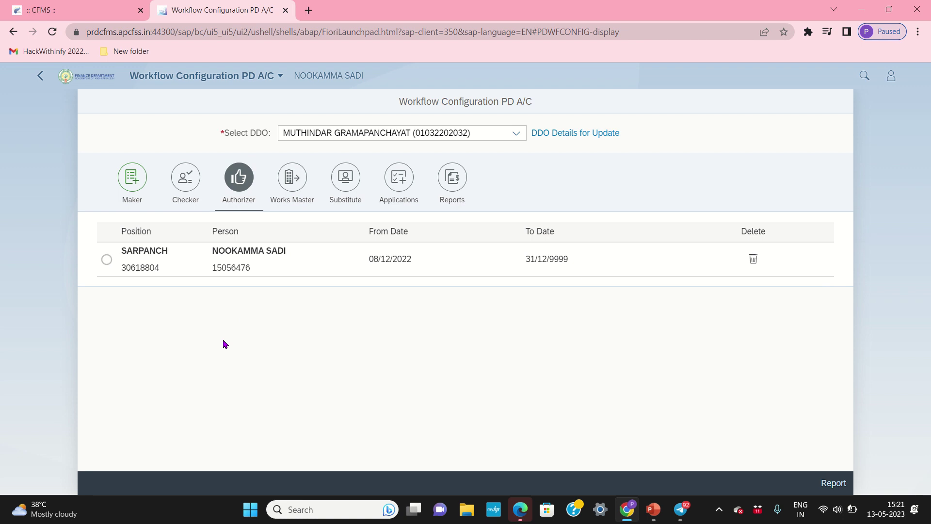
left_click(107, 261)
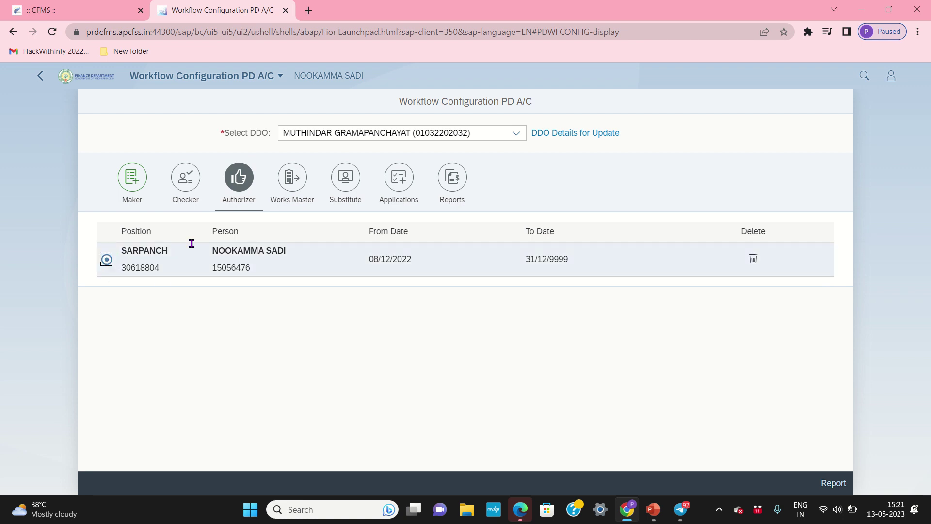
left_click(756, 260)
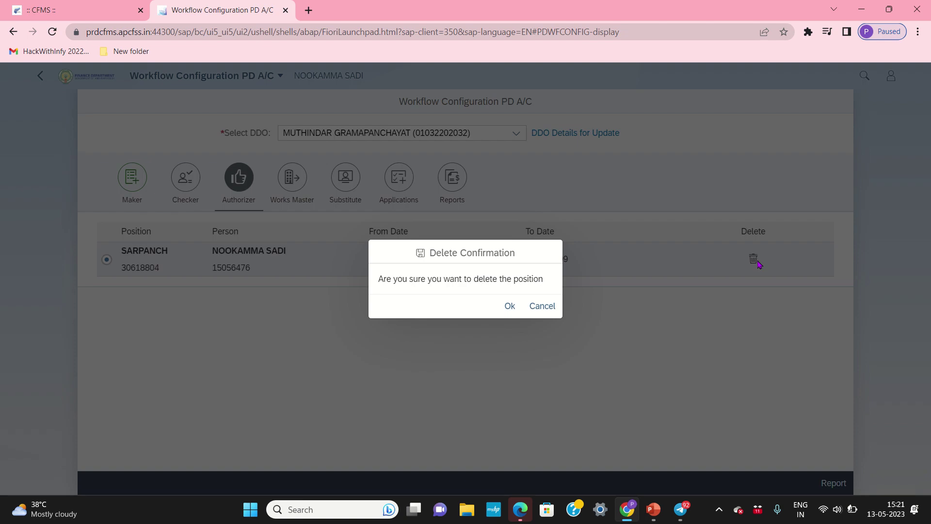
left_click(509, 306)
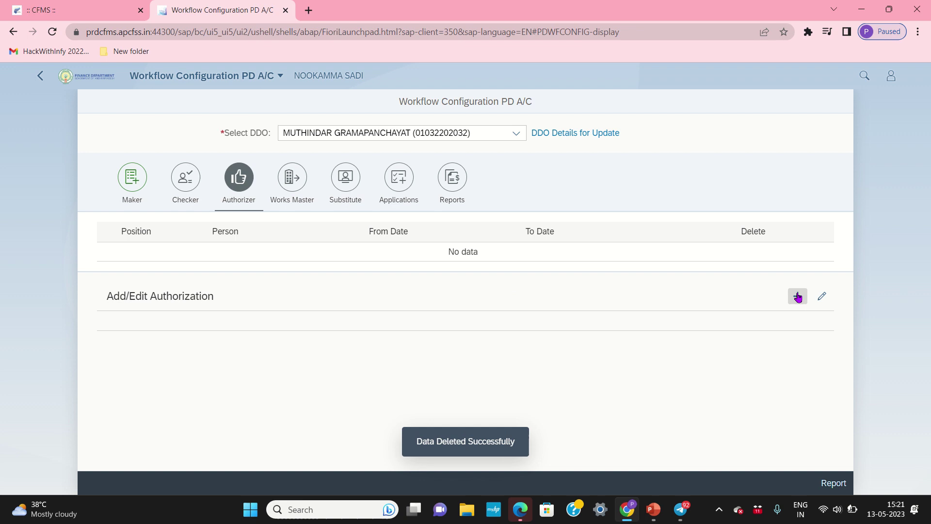
Step: Add a new authorizer with position 30618804 Sarpanch, accept the declaration and save the authorization
left_click(798, 297)
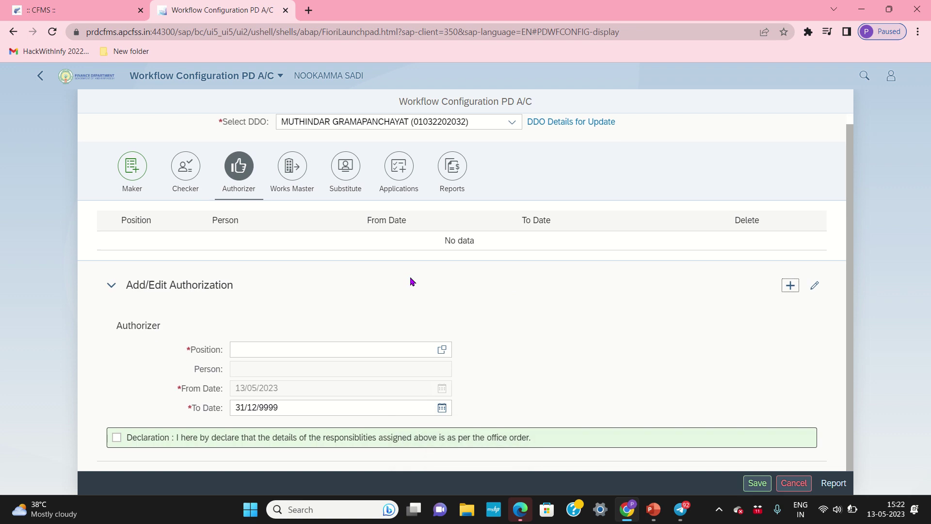
left_click(442, 350)
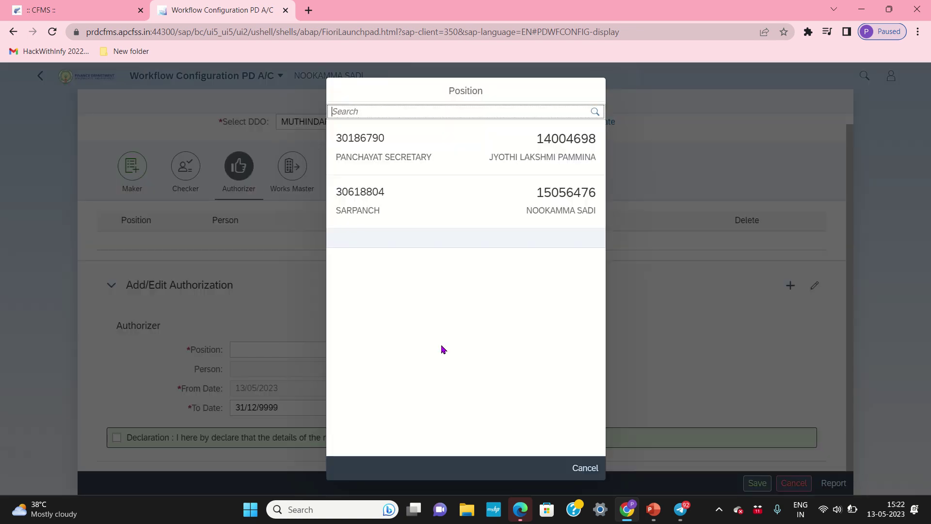
left_click(443, 207)
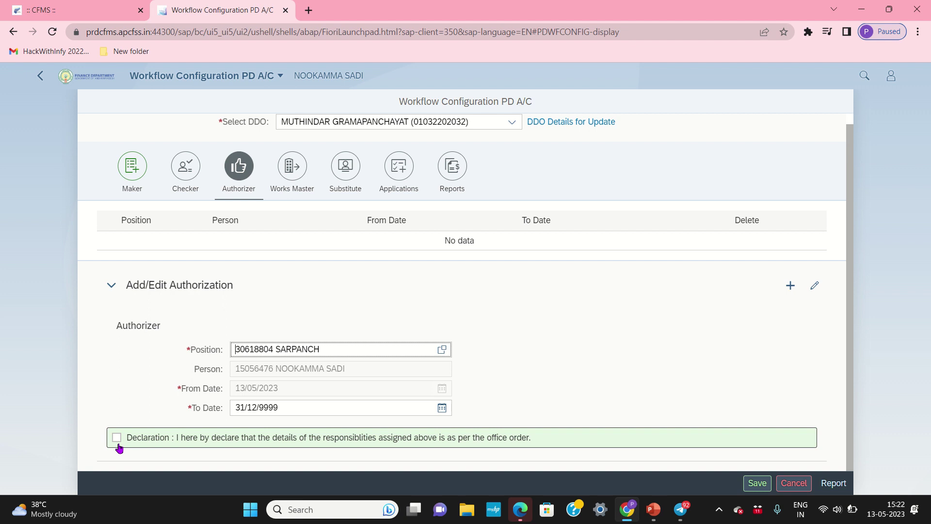
left_click(116, 438)
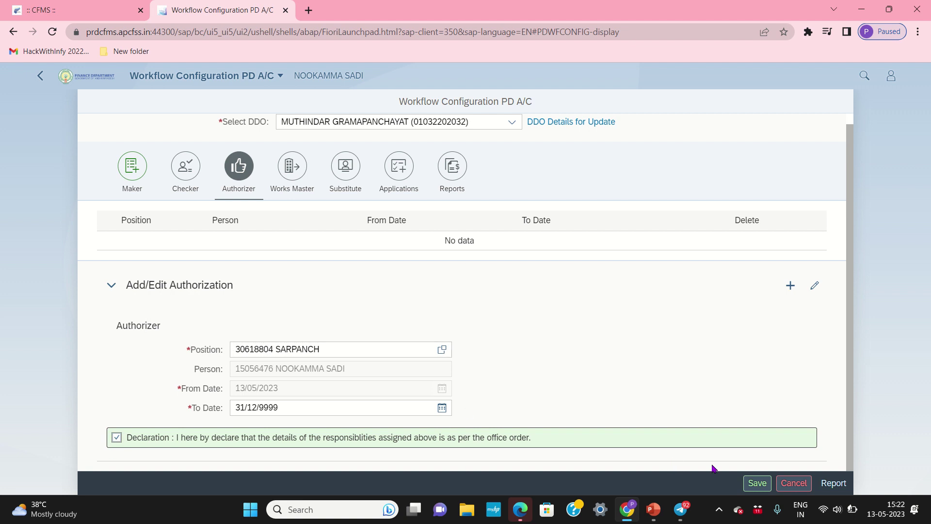
left_click(759, 485)
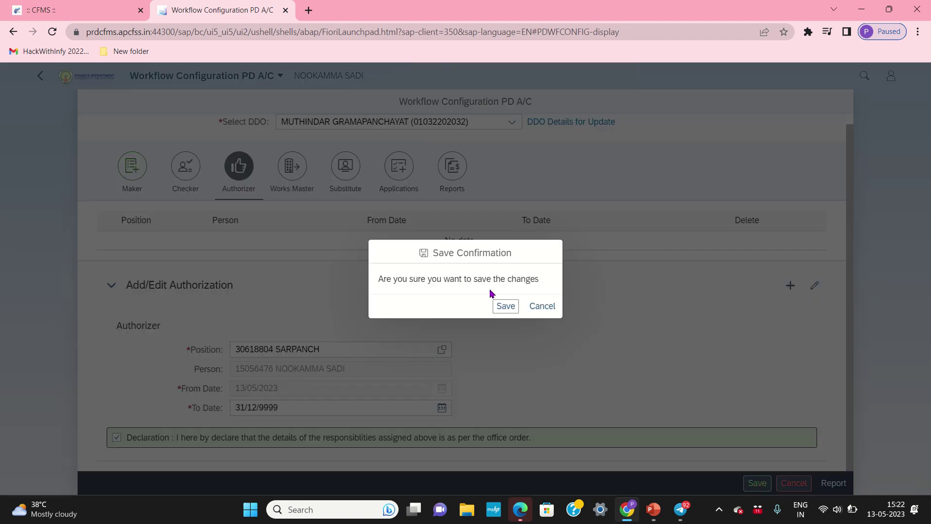
left_click(501, 308)
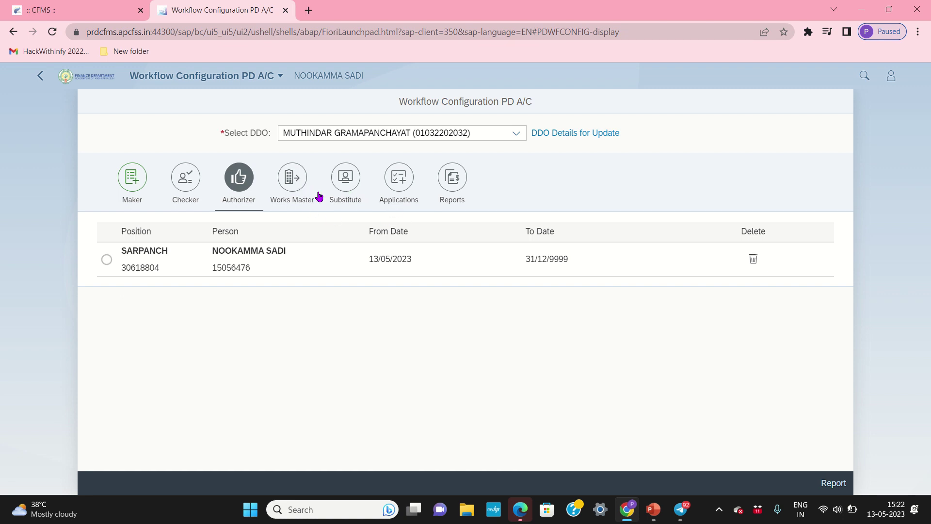
Step: Look through the existing Works Master, Substitute and Applications authorizations for the PD account
left_click(294, 187)
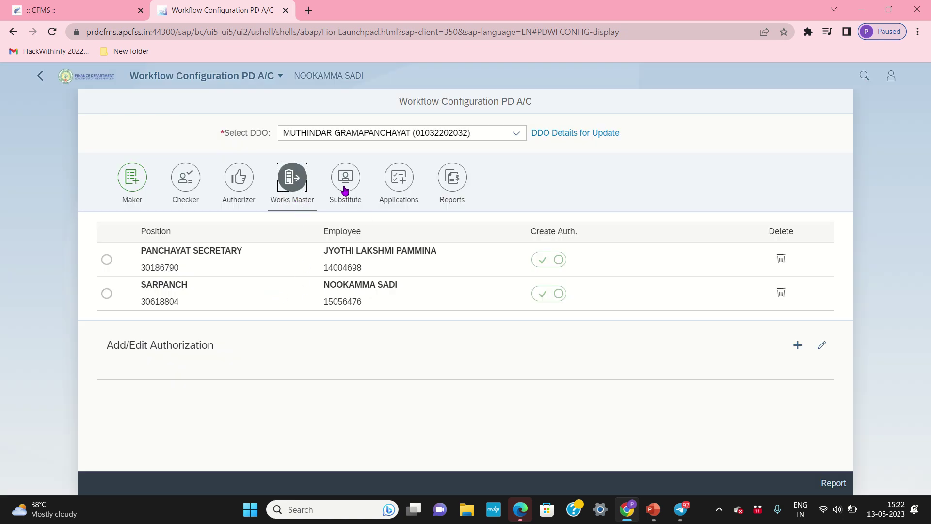
left_click(344, 189)
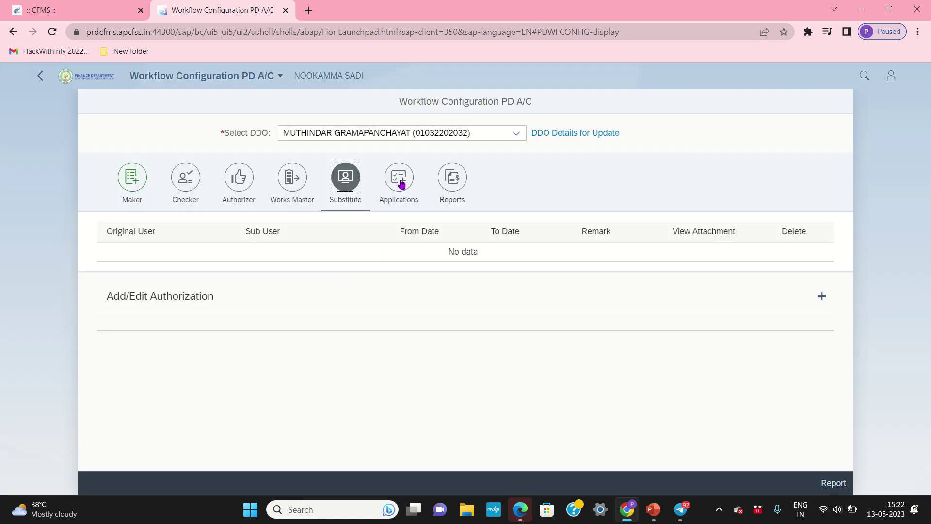
left_click(400, 183)
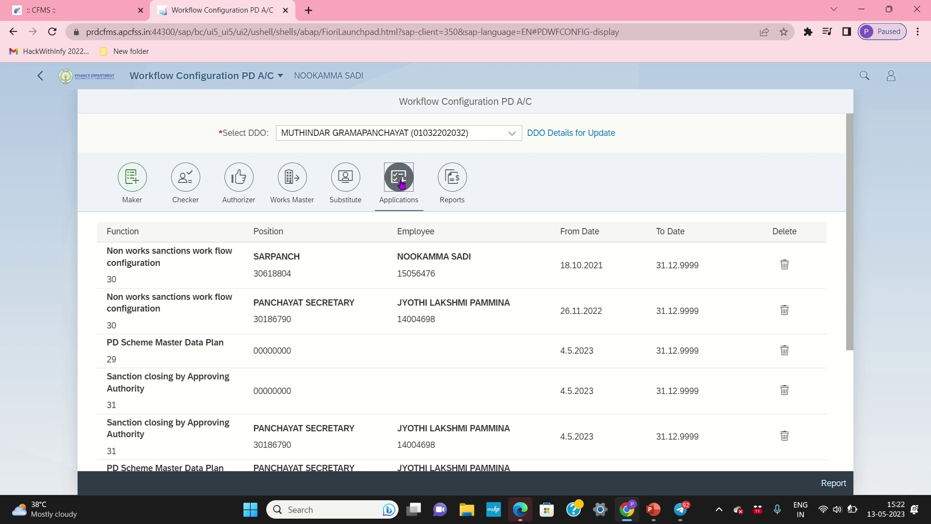
scroll(419, 256, "down", 4)
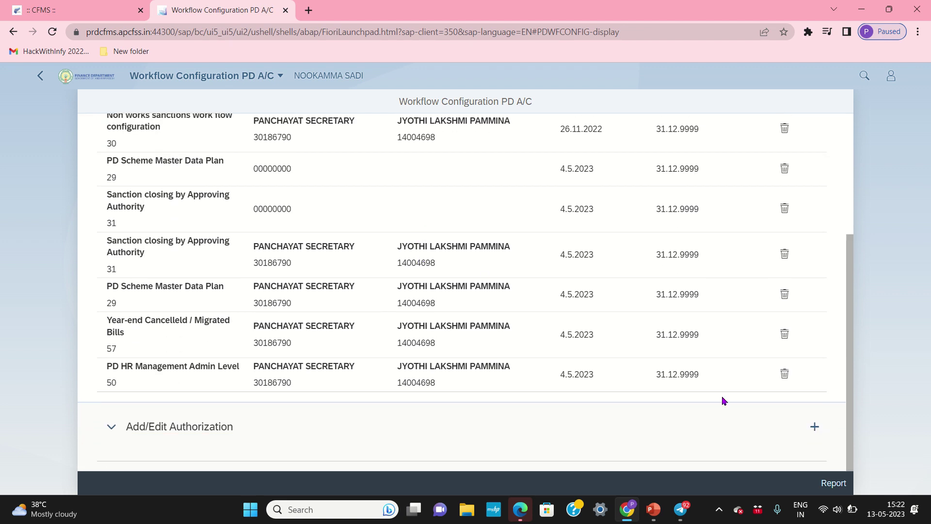
Step: Start a new Applications authorization with function 30 Non works sanctions work flow configuration
left_click(815, 427)
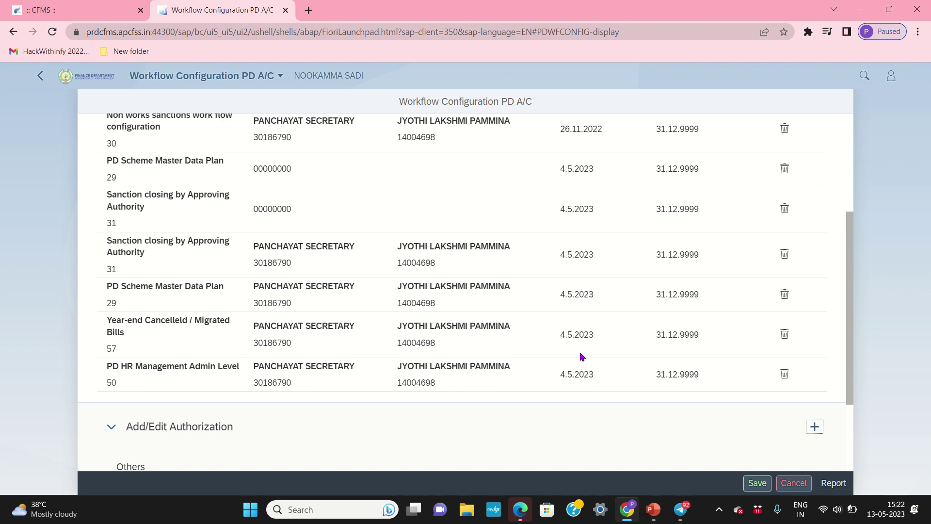
scroll(582, 356, "down", 3)
left_click(441, 368)
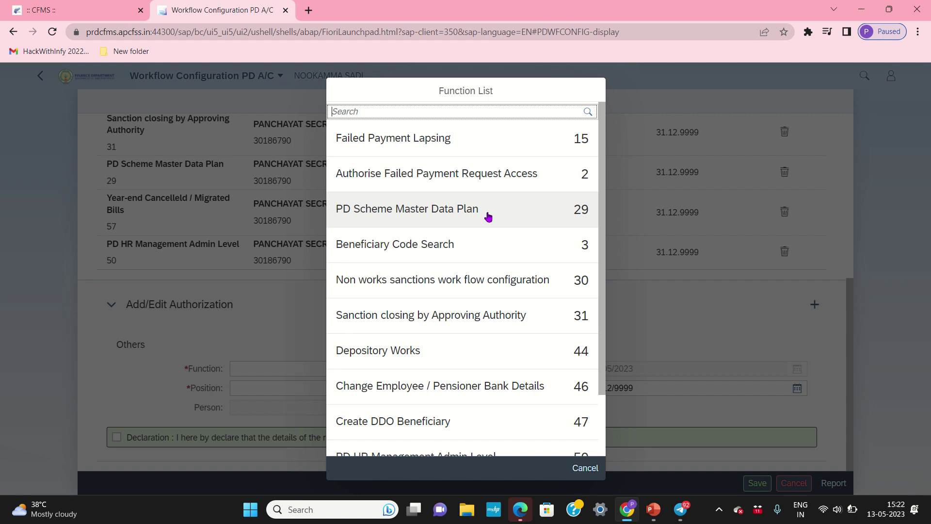
scroll(467, 253, "down", 1)
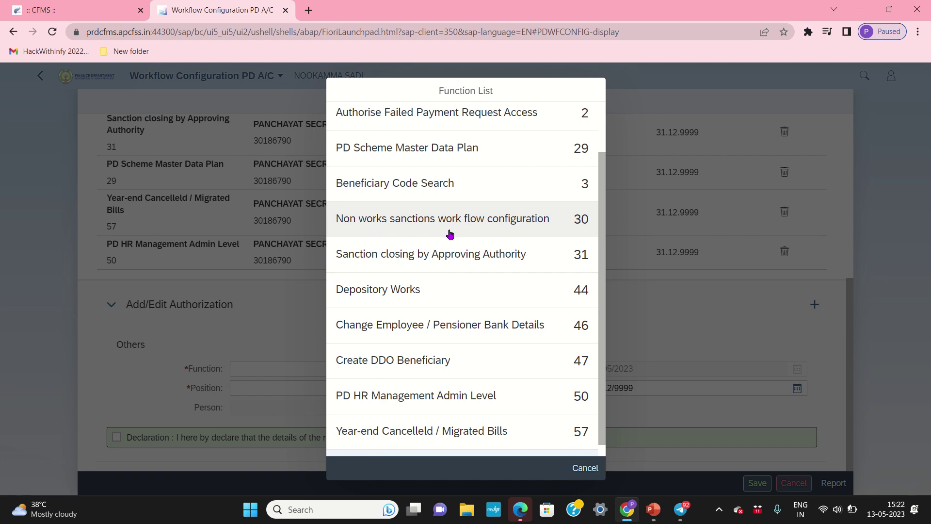
scroll(492, 231, "down", 1)
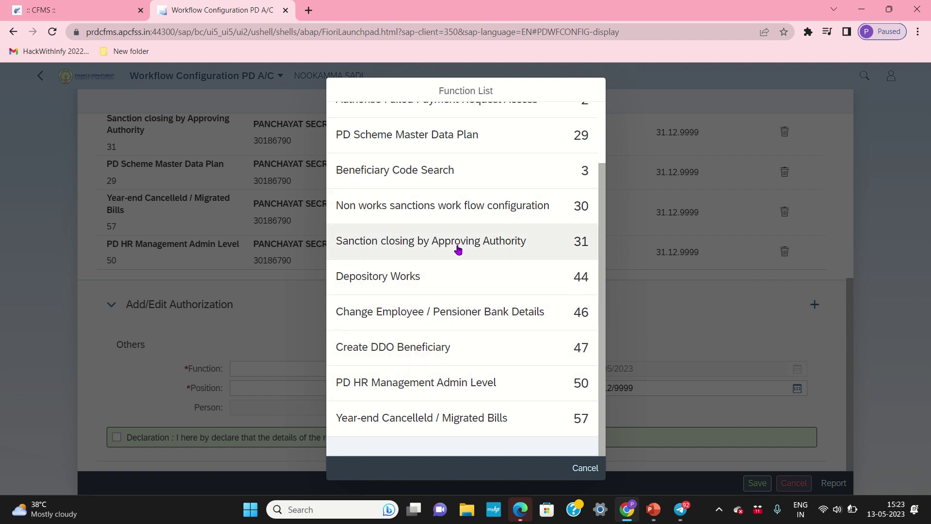
left_click(471, 217)
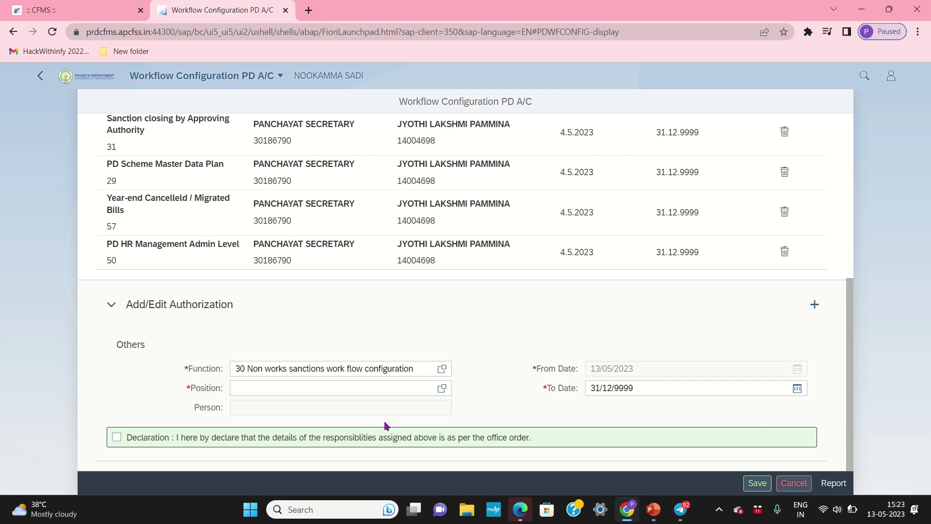
Step: Assign position 30186790 Panchayat Secretary to the new application authorization, accept the declaration and save it
left_click(443, 389)
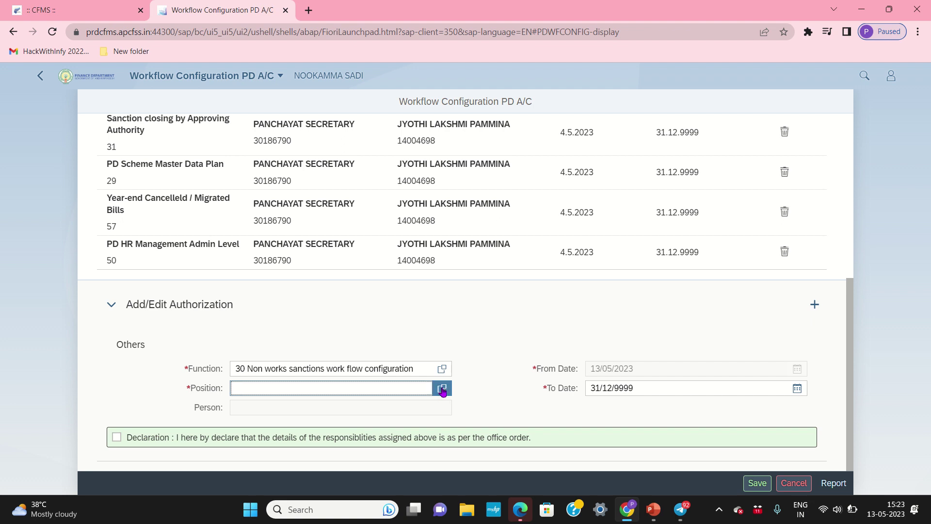
left_click(442, 166)
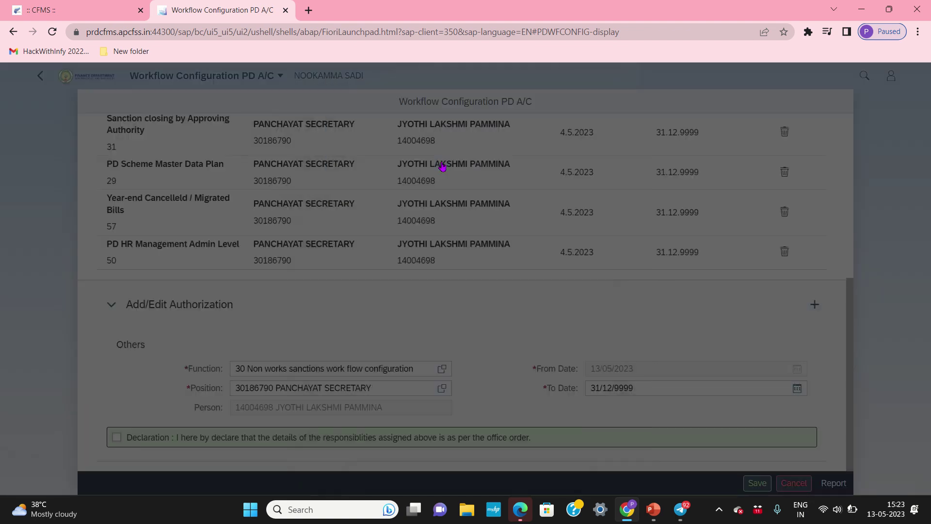
left_click(117, 437)
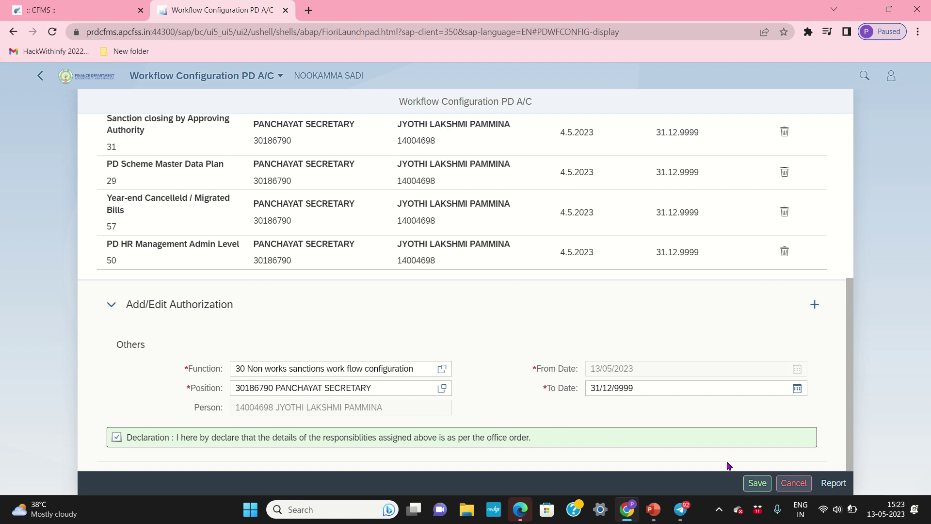
left_click(757, 483)
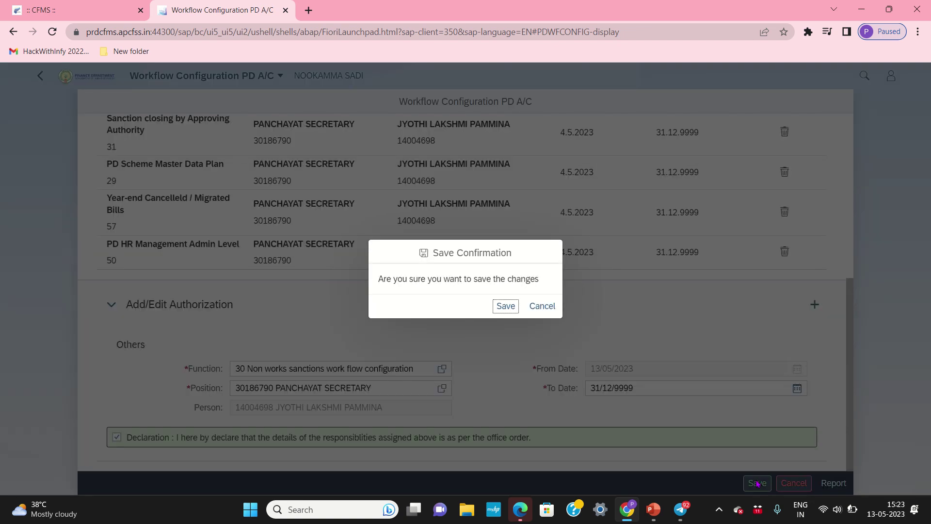
left_click(511, 304)
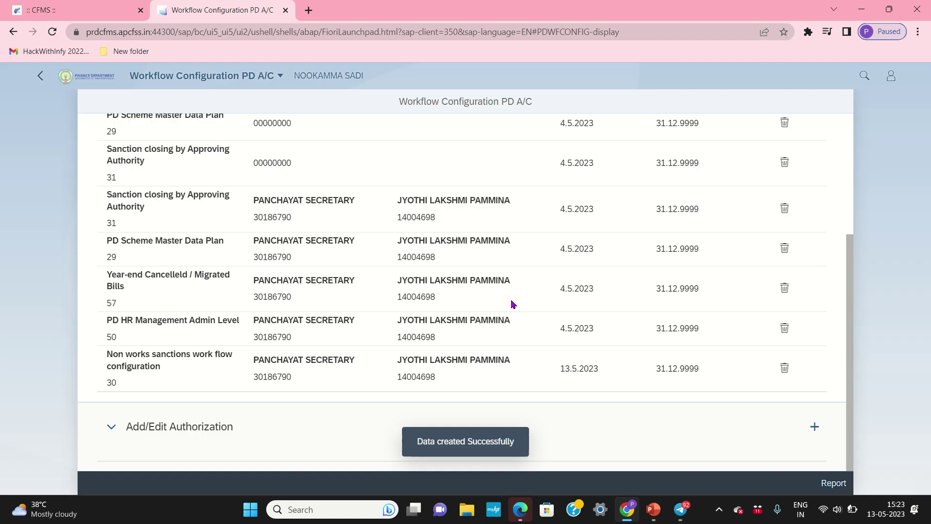
Step: Review the whole list of application authorizations, checking the function, position and dates of each entry
scroll(308, 278, "up", 4)
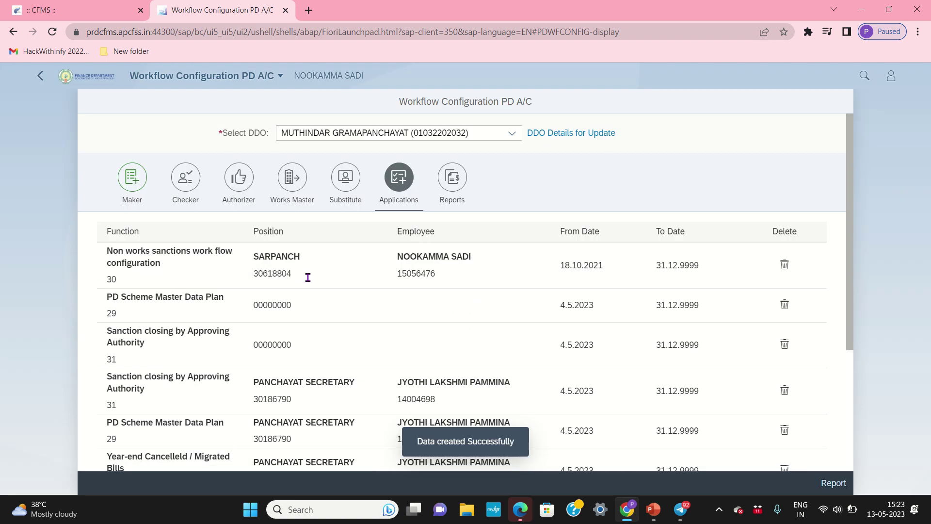
scroll(308, 281, "down", 2)
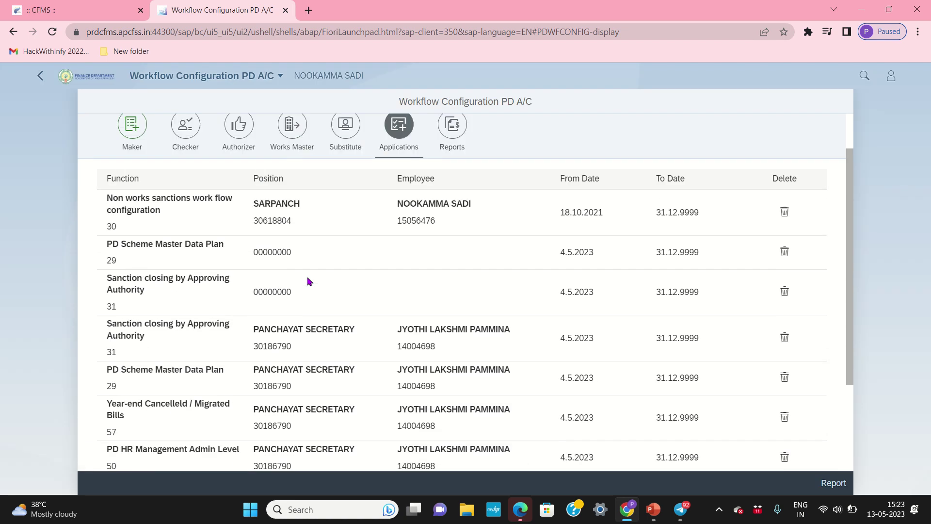
scroll(308, 281, "down", 5)
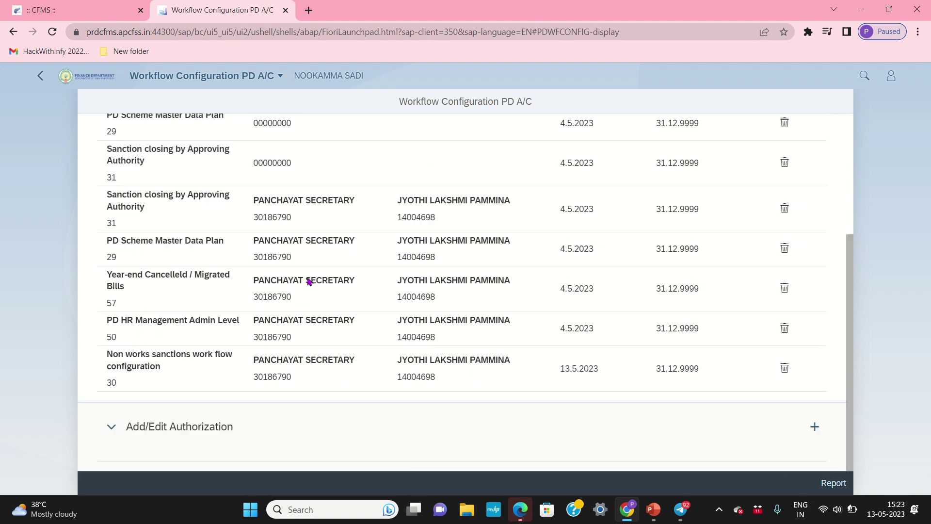
scroll(308, 279, "up", 5)
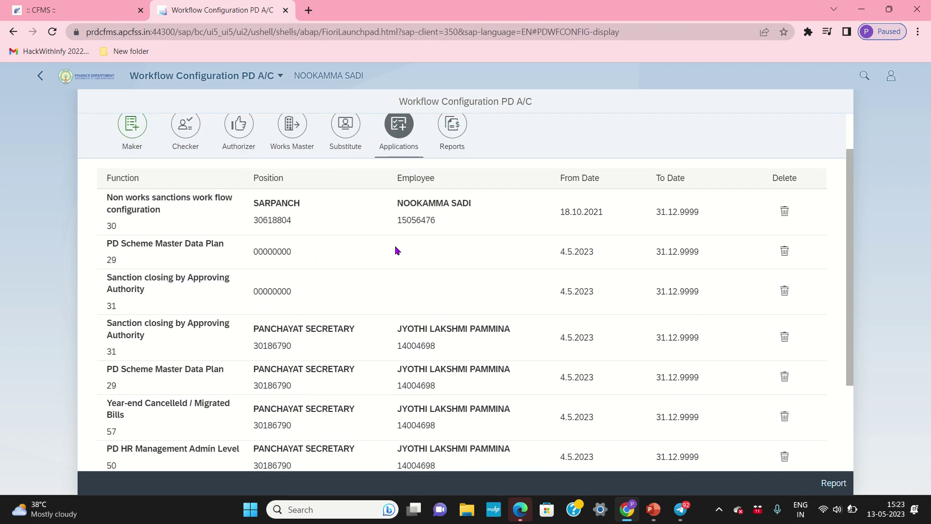
scroll(395, 242, "up", 1)
scroll(394, 232, "down", 5)
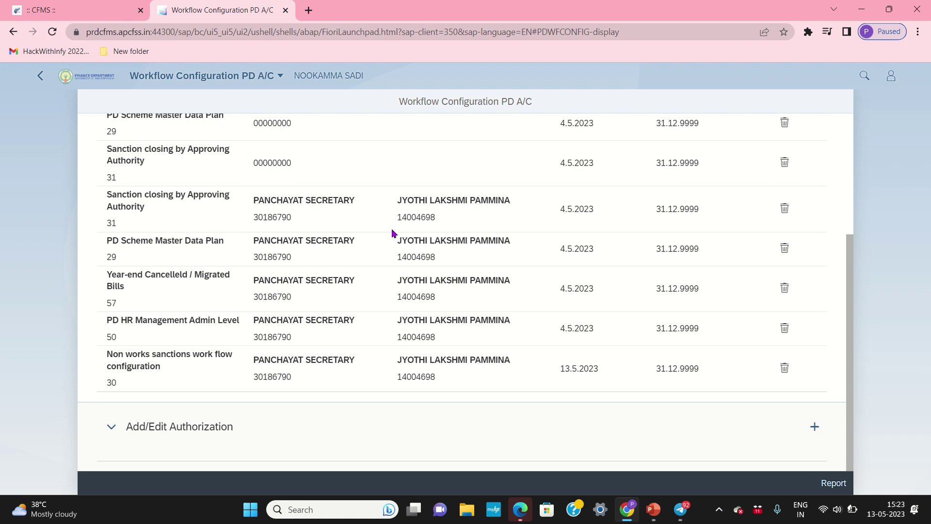
scroll(393, 233, "up", 5)
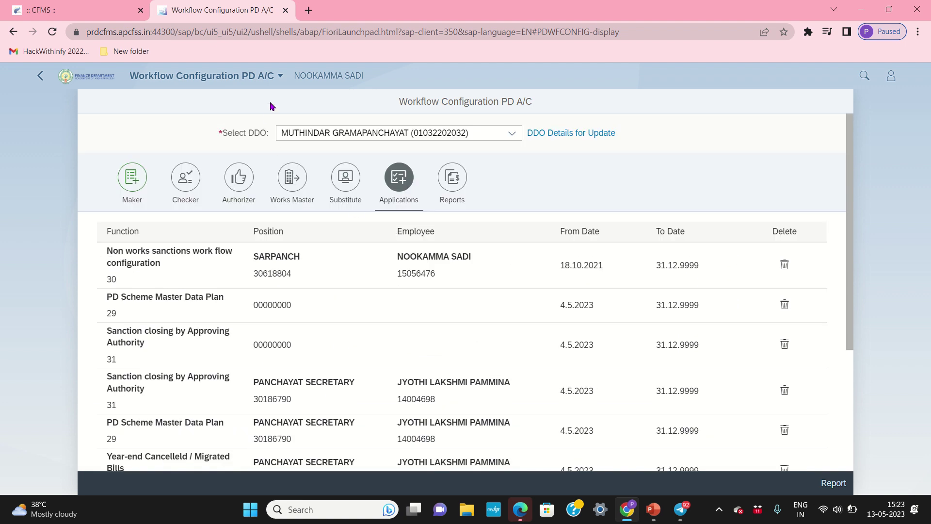
Step: Go back to the home page and open Workflow Config - Bill Submit
left_click(224, 74)
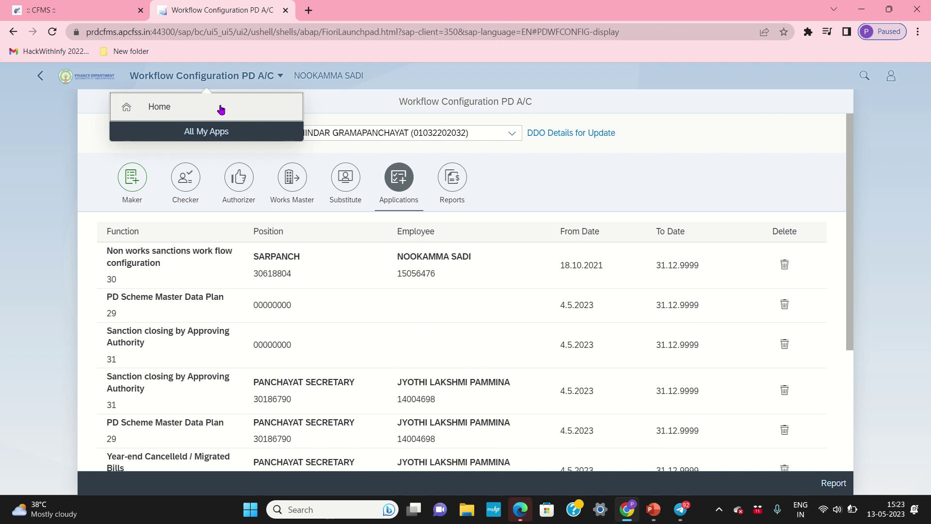
left_click(221, 103)
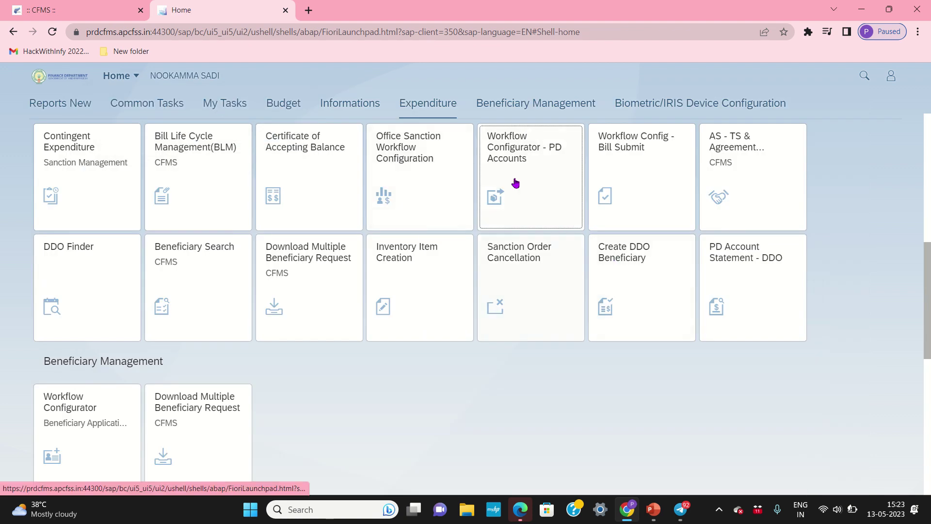
left_click(639, 196)
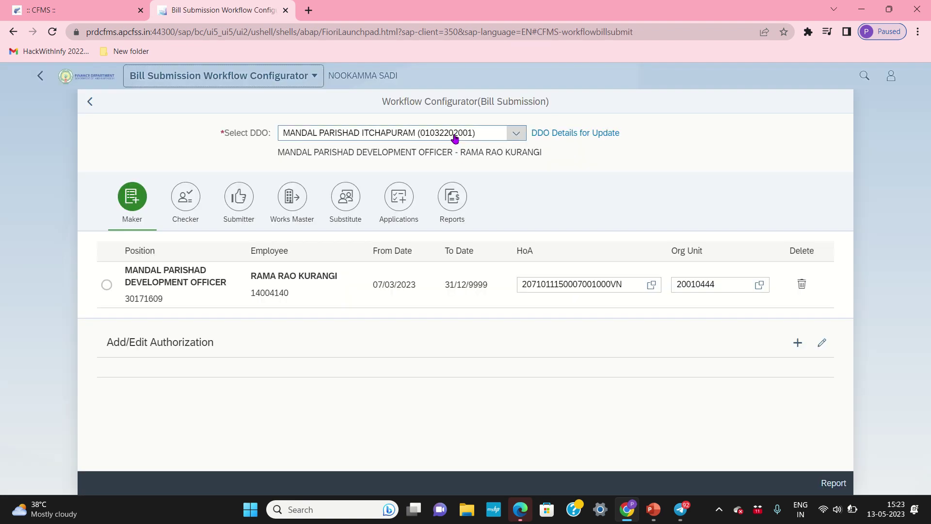
Step: Check the available DDOs in the bill submission workflow configurator, keep the current selection and return to the home page
left_click(455, 137)
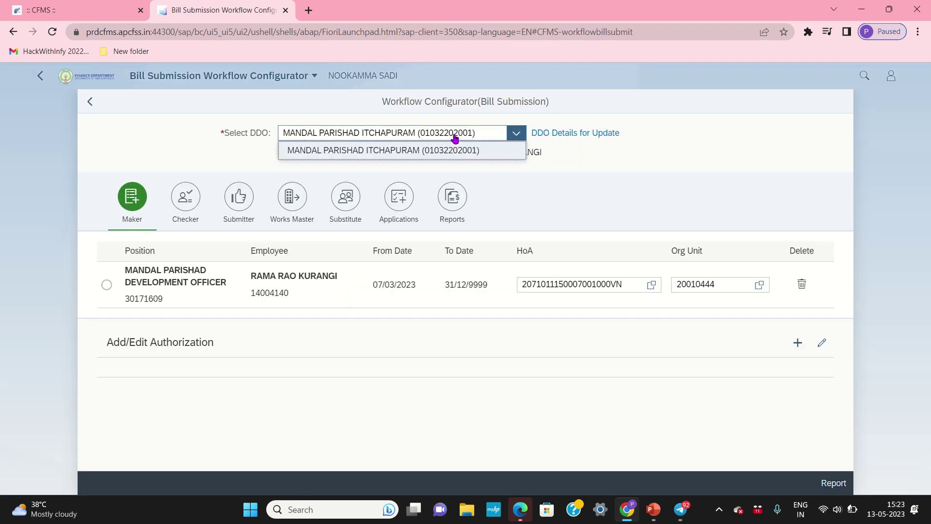
left_click(548, 209)
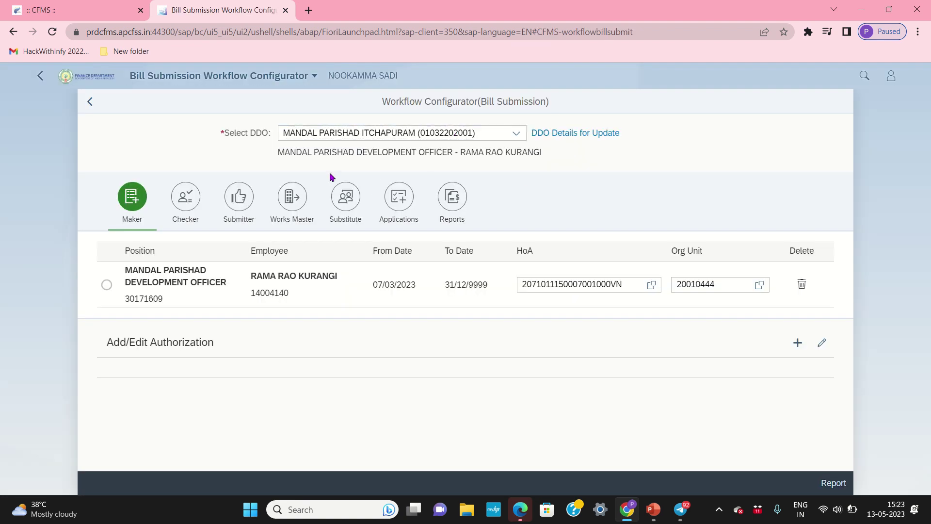
left_click(243, 86)
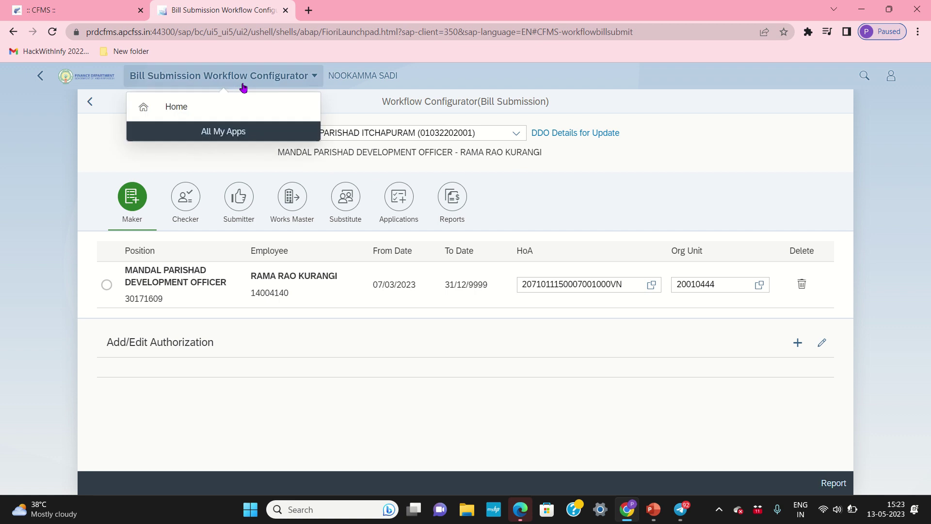
left_click(233, 107)
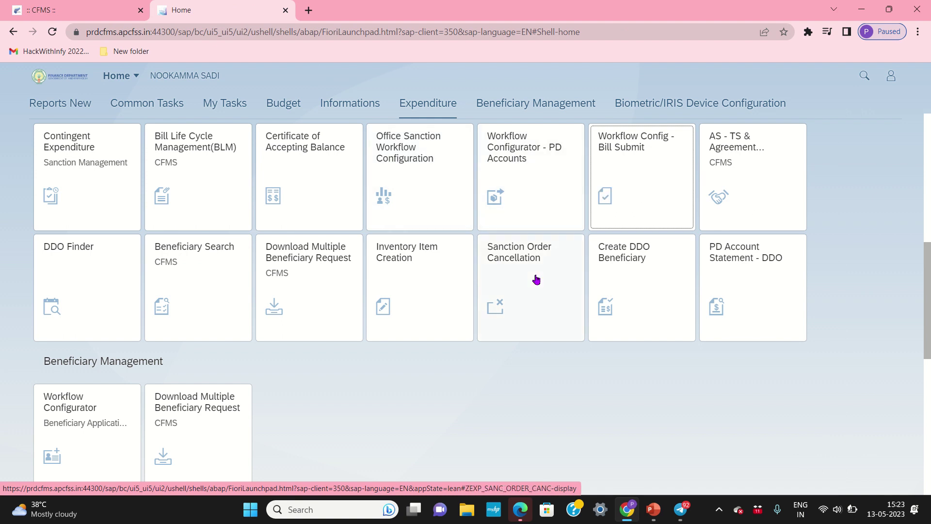
Step: Look through all tile groups on the home page, from Common Tasks to Biometric/IRIS Device Configuration, and view the list of all apps
scroll(534, 277, "down", 2)
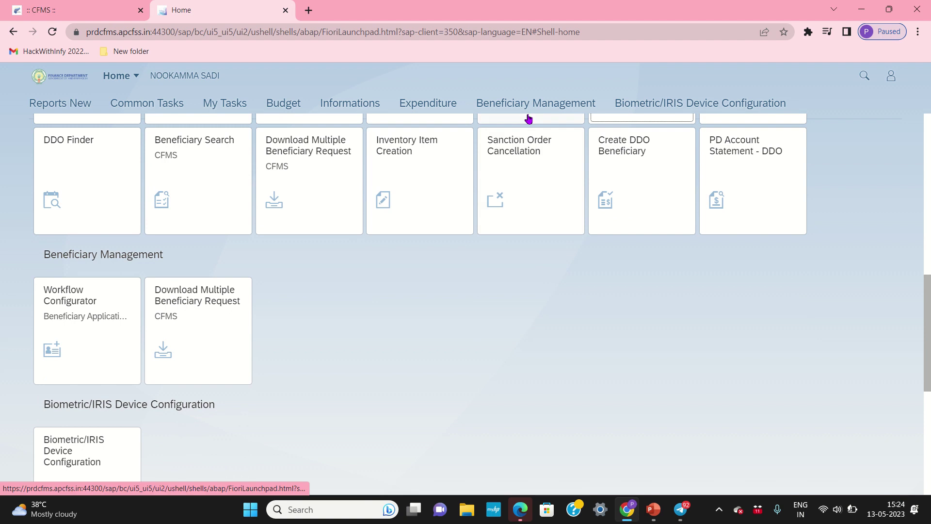
scroll(429, 301, "down", 5)
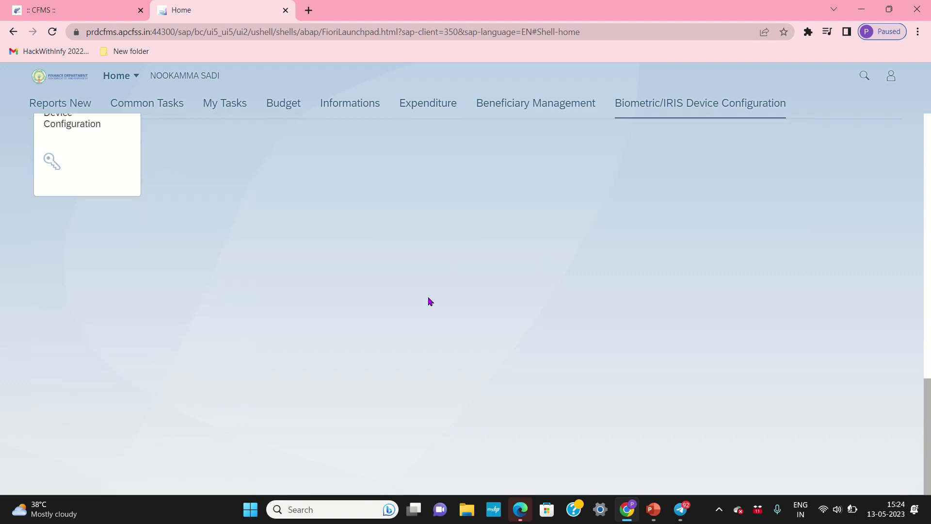
scroll(428, 301, "up", 10)
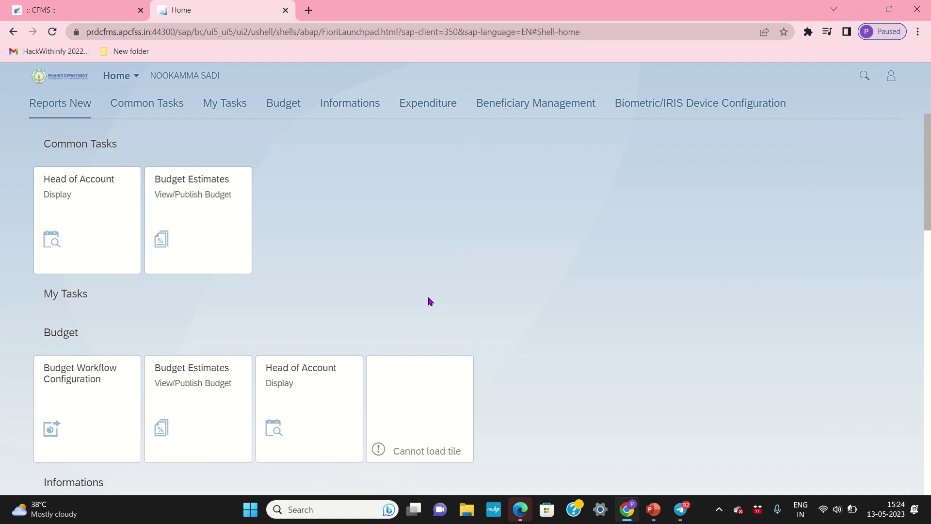
scroll(429, 302, "down", 3)
scroll(429, 302, "up", 3)
scroll(429, 302, "down", 3)
scroll(429, 301, "down", 3)
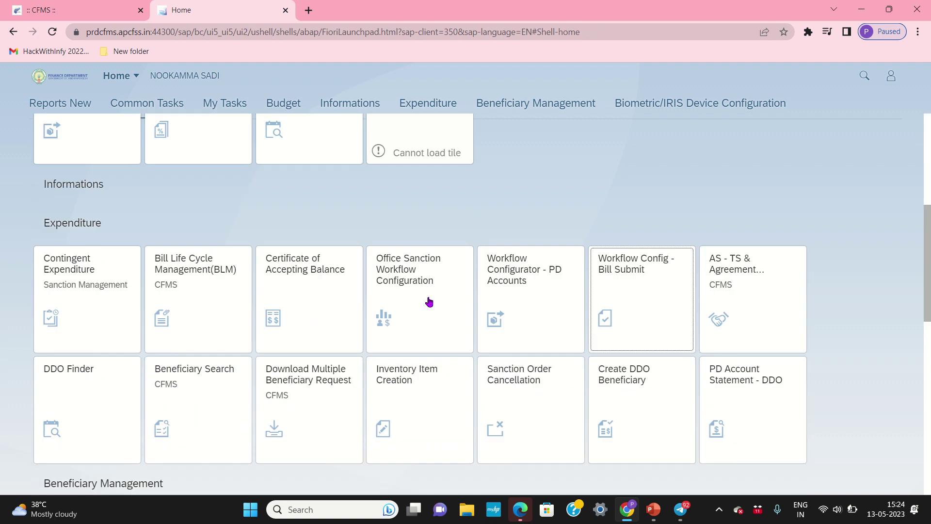
scroll(429, 301, "down", 3)
scroll(429, 301, "up", 5)
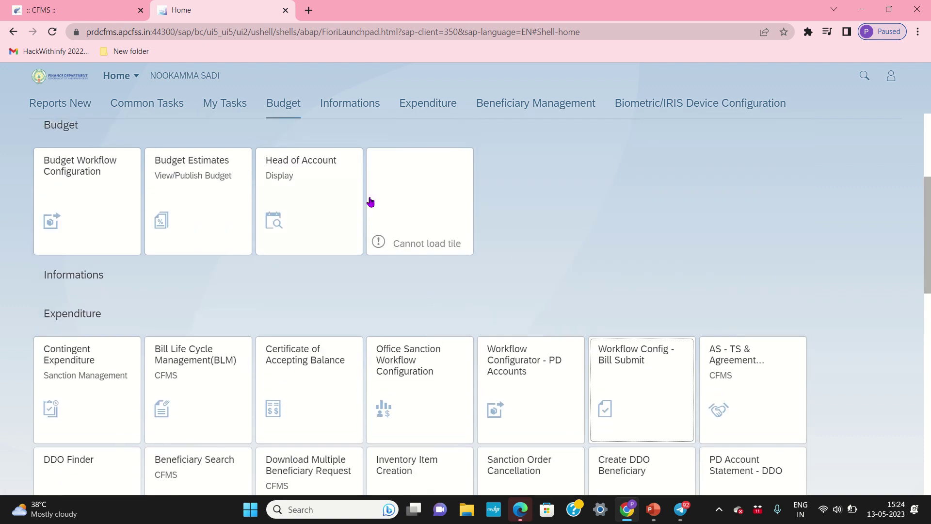
scroll(316, 343, "up", 4)
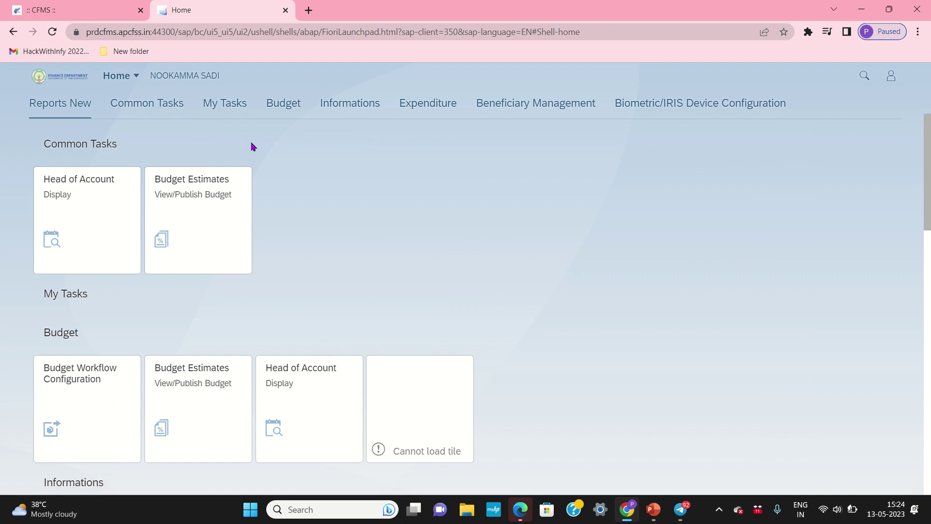
left_click(129, 83)
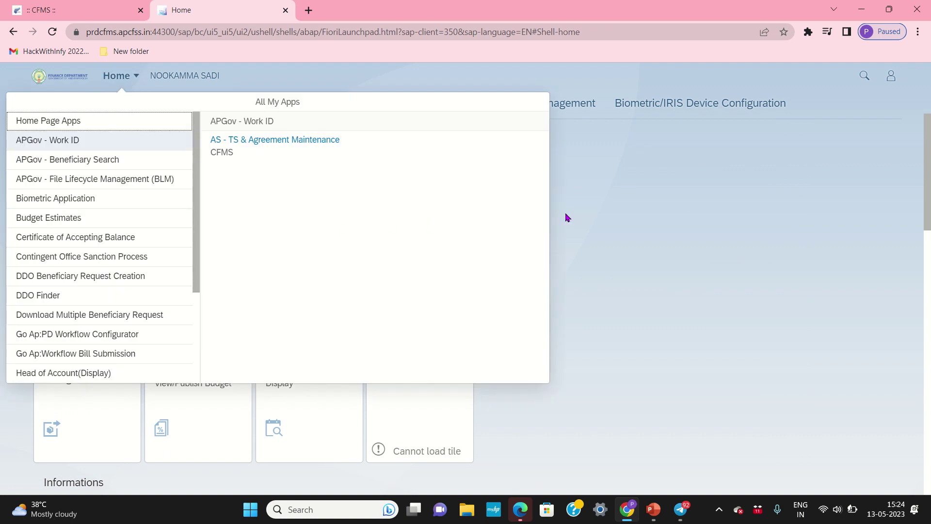
left_click(687, 214)
Step: Open the Biometric/IRIS Device Configuration application from its group on the home page
scroll(254, 245, "down", 10)
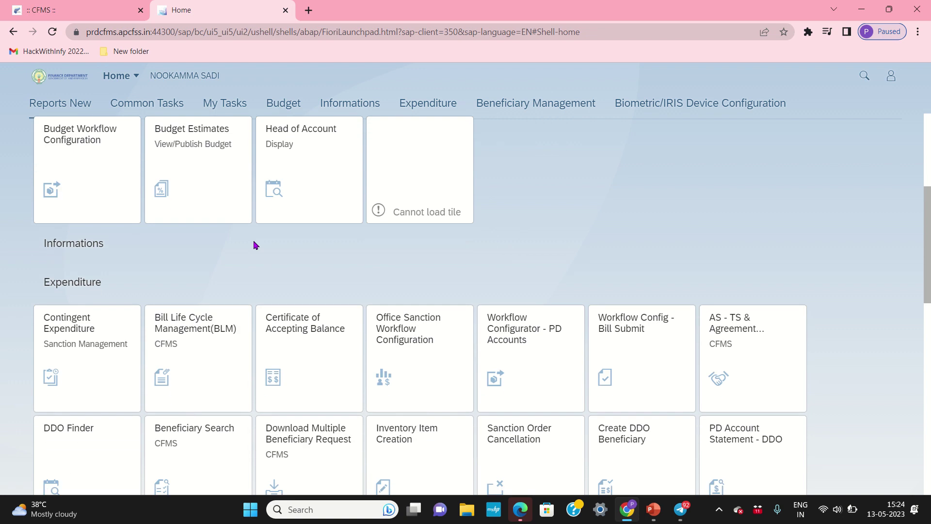
scroll(254, 246, "down", 4)
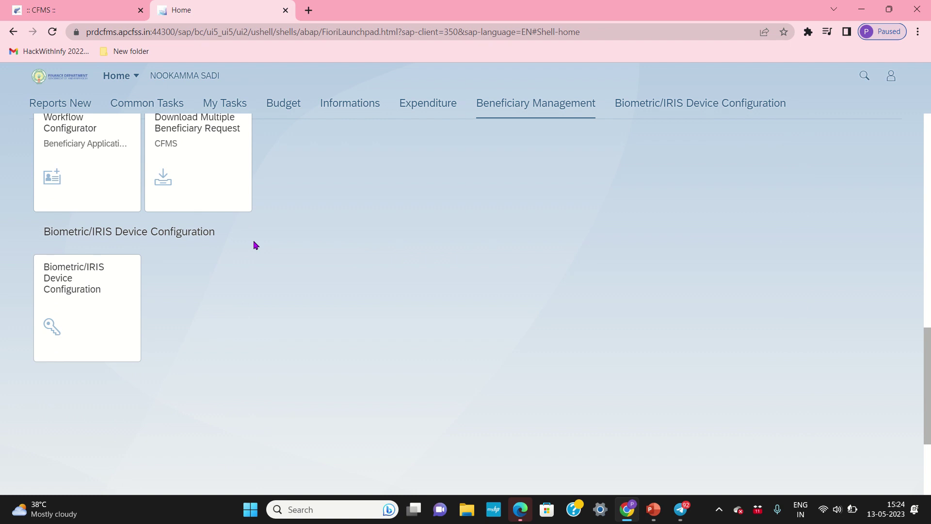
scroll(255, 244, "down", 2)
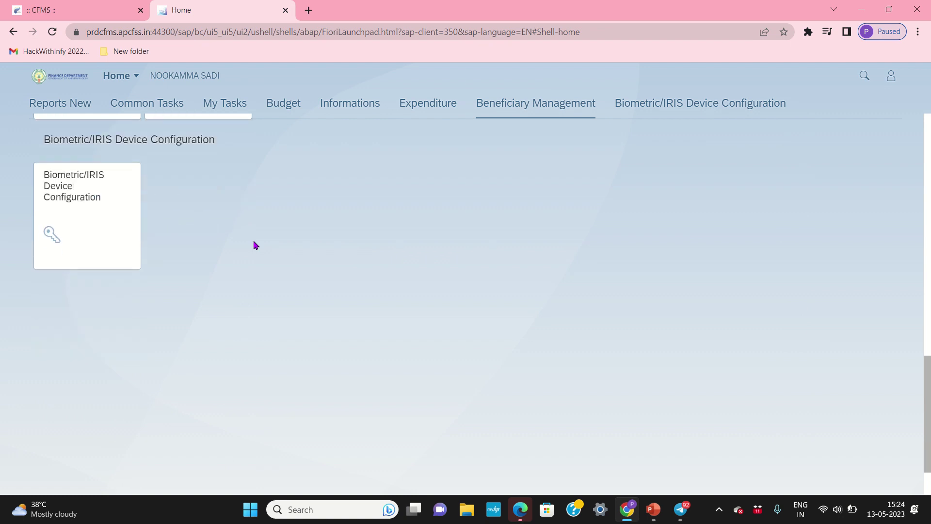
scroll(255, 245, "up", 2)
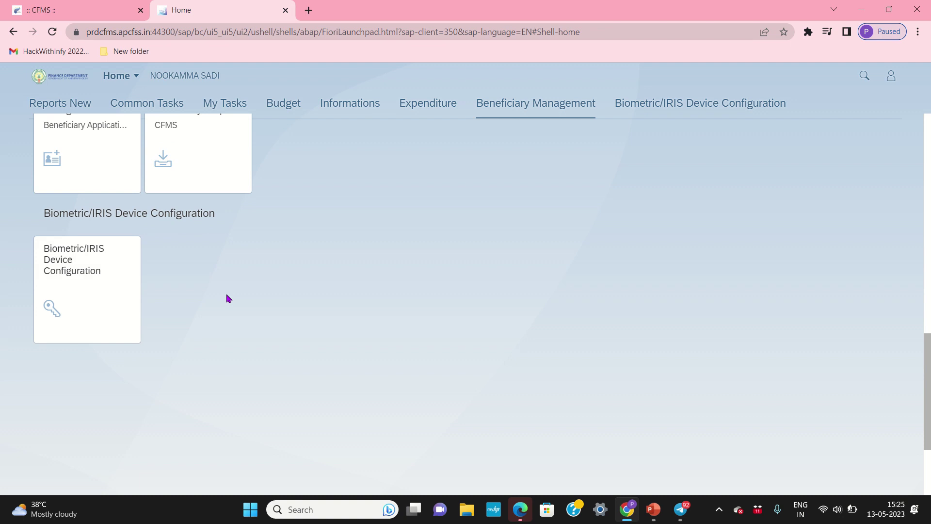
left_click(65, 312)
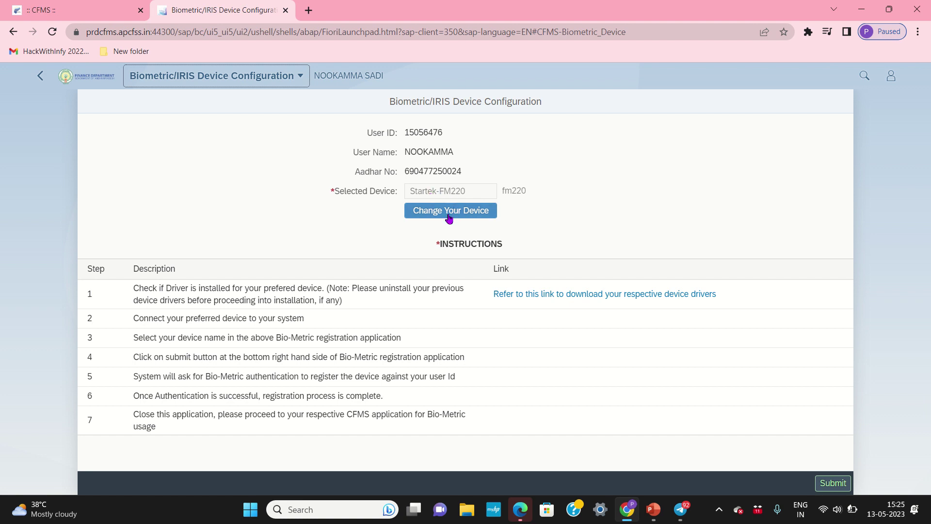
Step: Change the selected biometric device to Mantra-MFS100
left_click(449, 214)
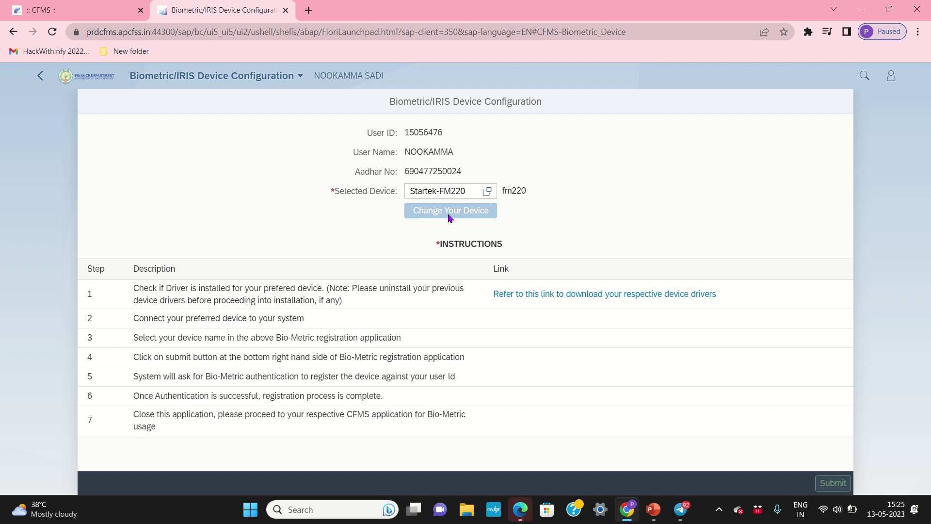
left_click(487, 191)
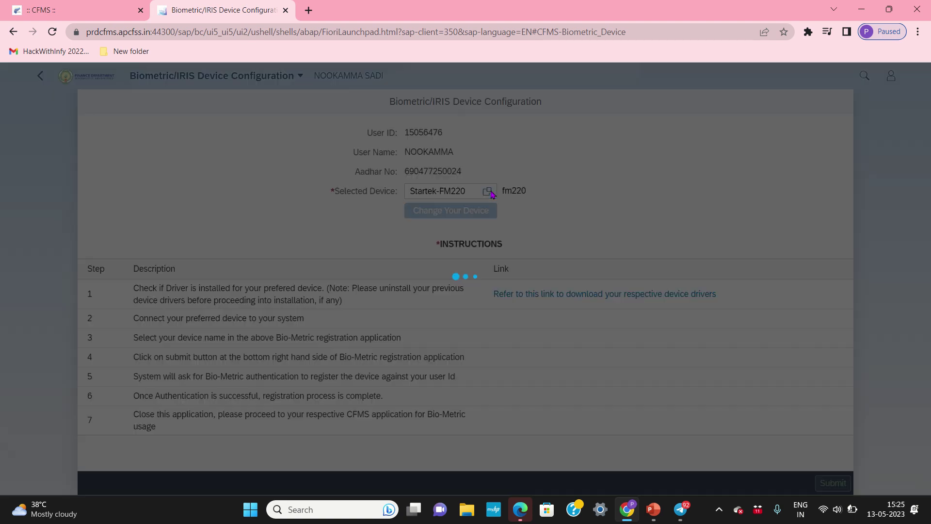
left_click(476, 218)
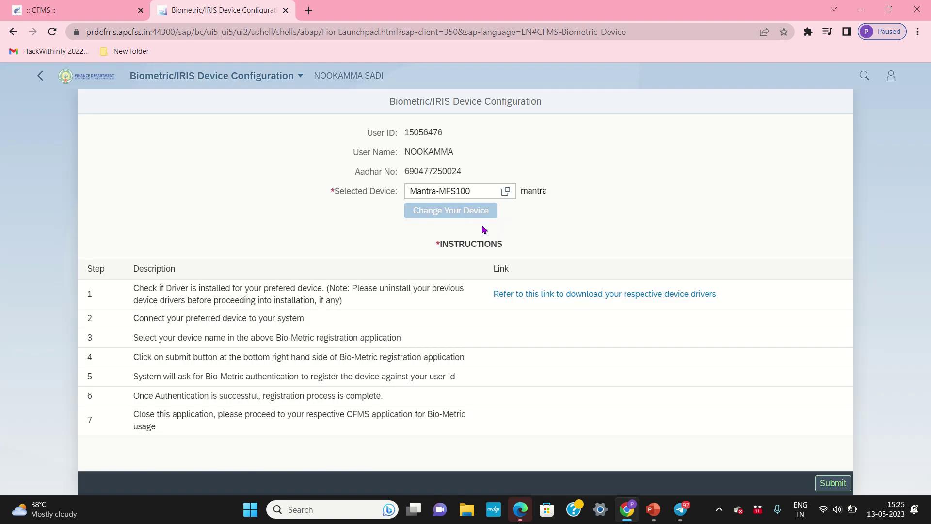
Step: Try to submit the biometric device change for registration, wait for the page to respond and exit it
left_click(834, 485)
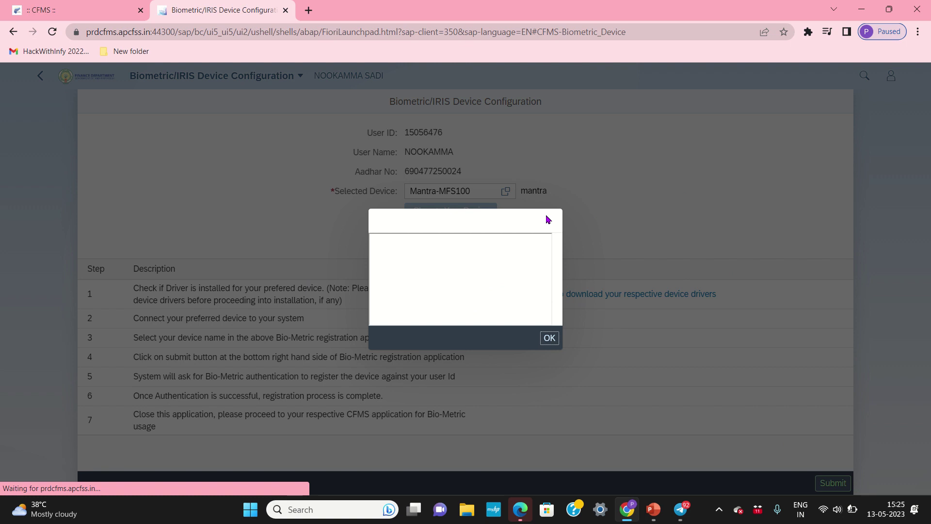
left_click(511, 163)
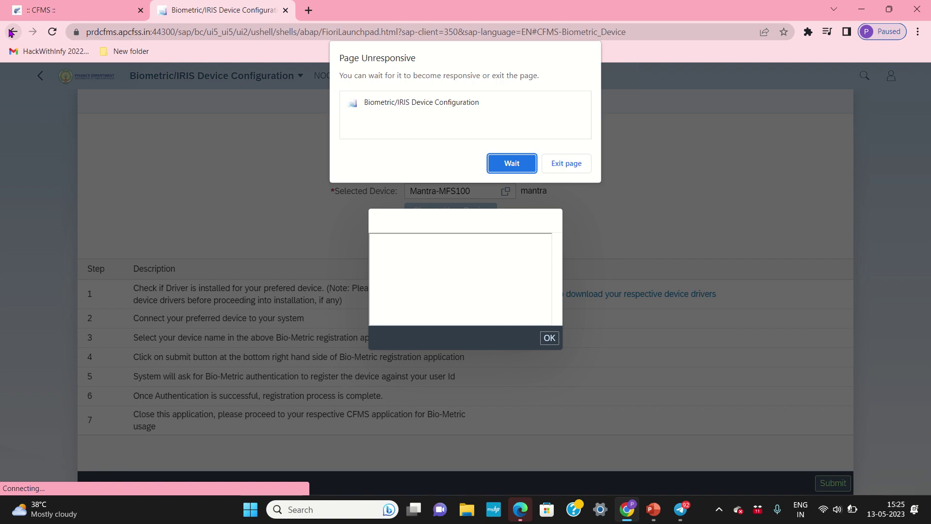
left_click(583, 167)
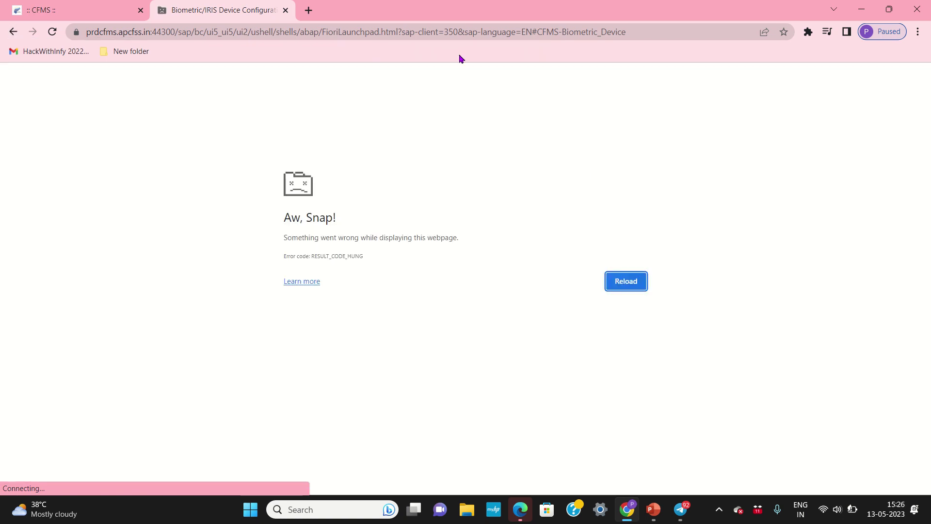
mouse_move(350, 4)
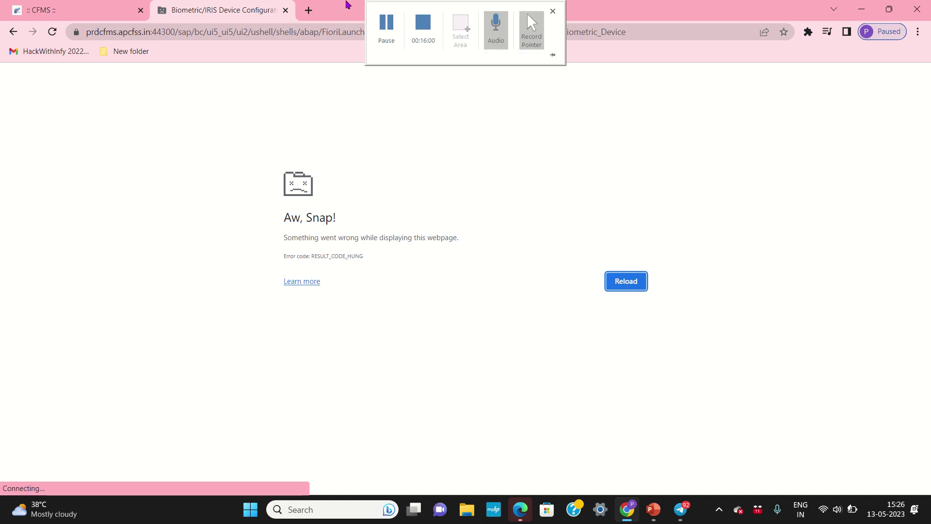